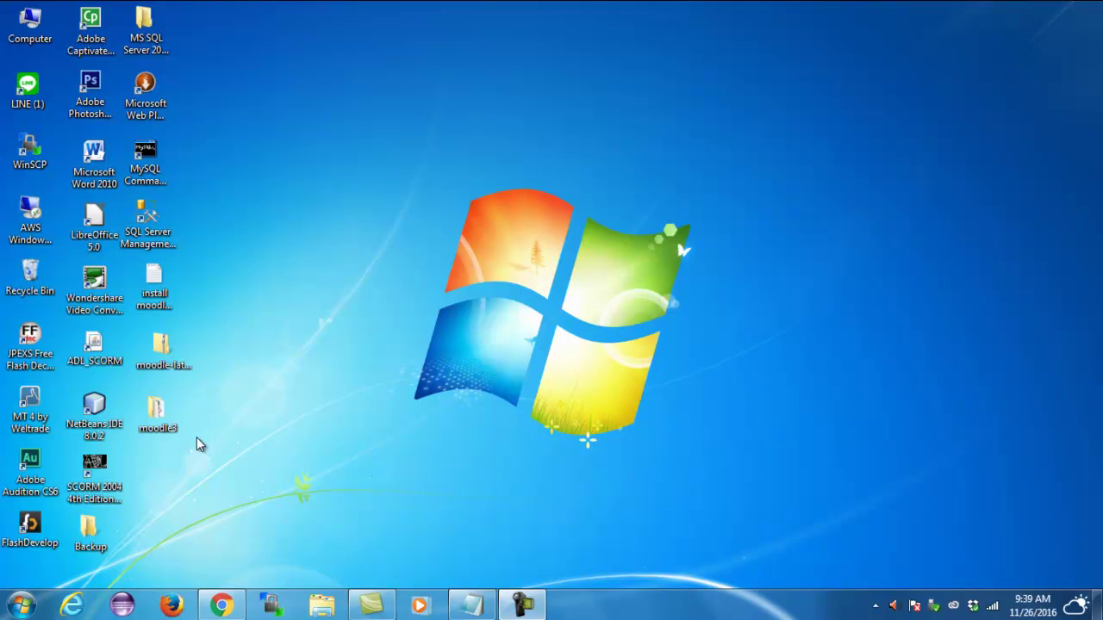
Step: Look over the Moodle latest release page in the browser, then minimize it
key("alt+Tab")
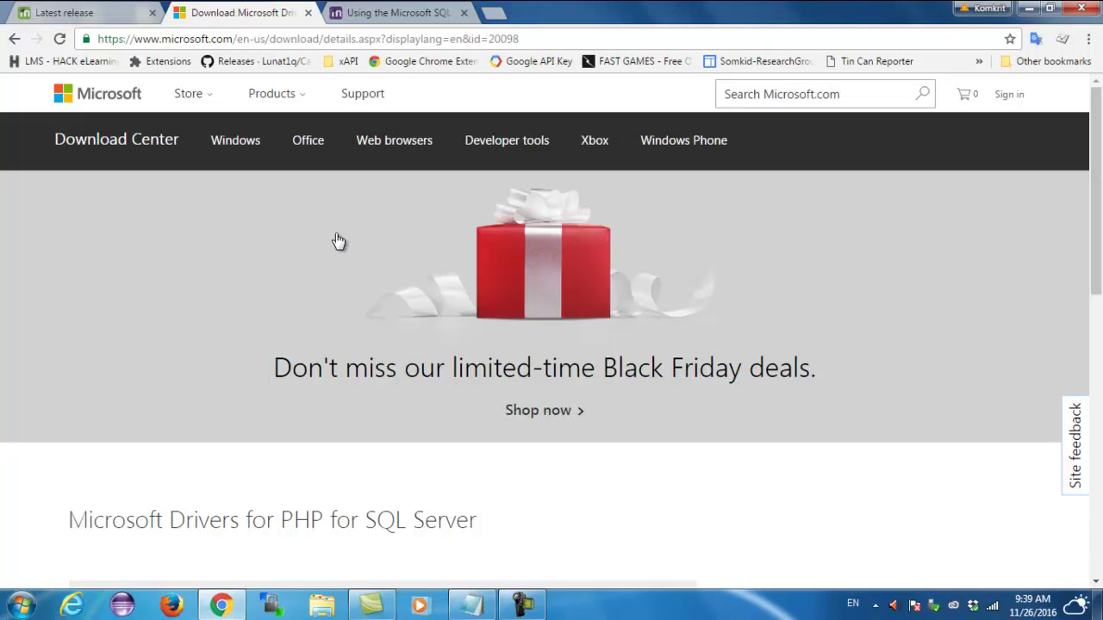
left_click(101, 10)
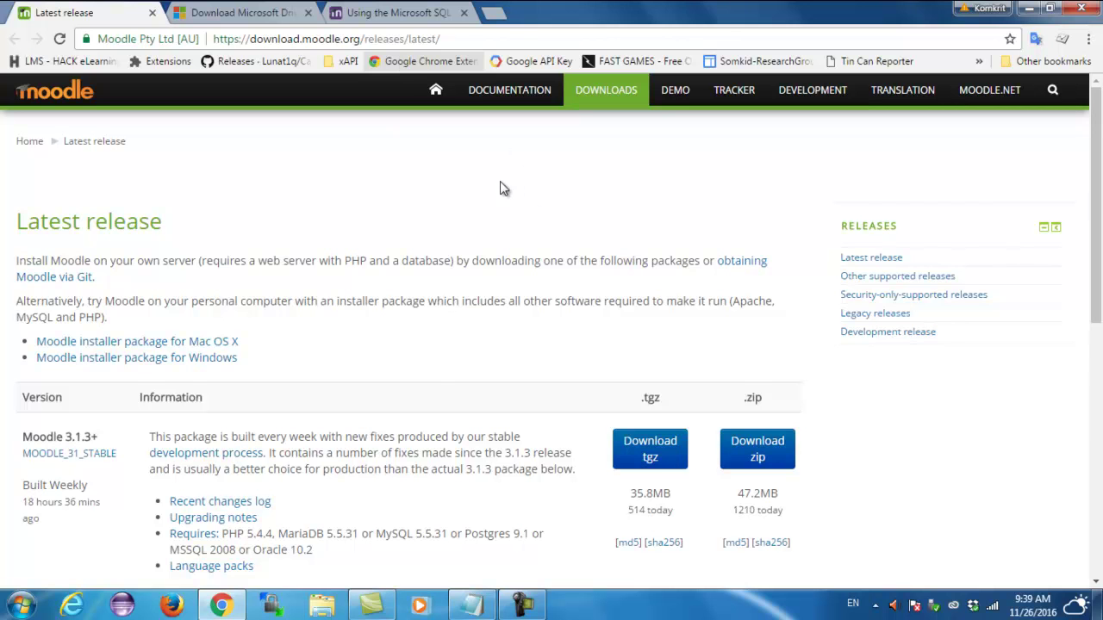
scroll(448, 344, "down", 1)
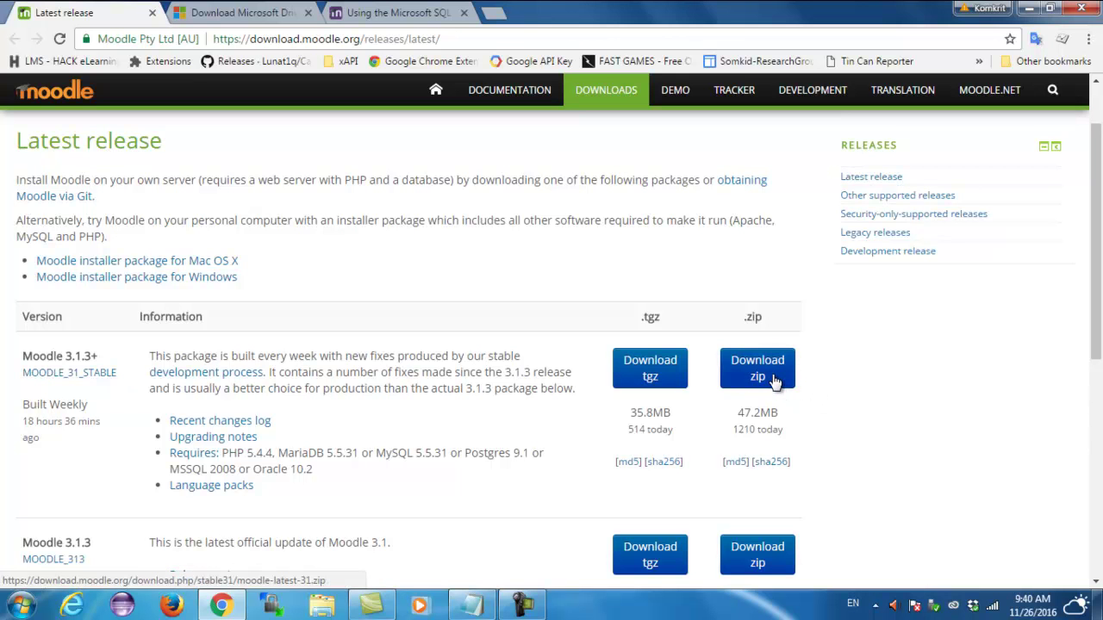
left_click(1028, 9)
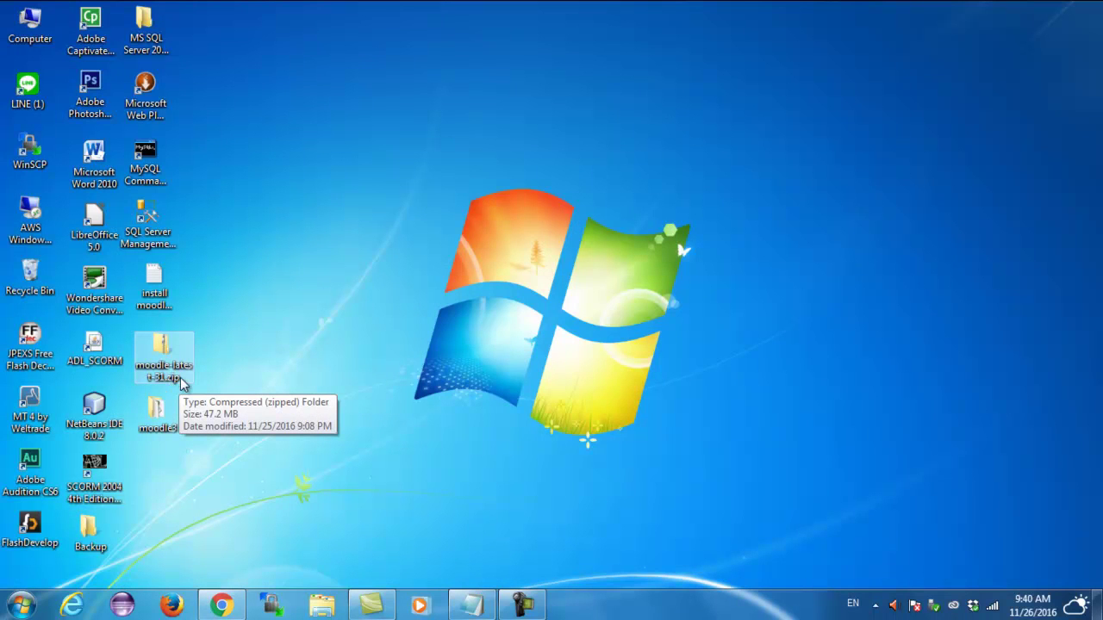
Step: Inspect the contents of the desktop moodle3 folder, then close it
left_click(155, 422)
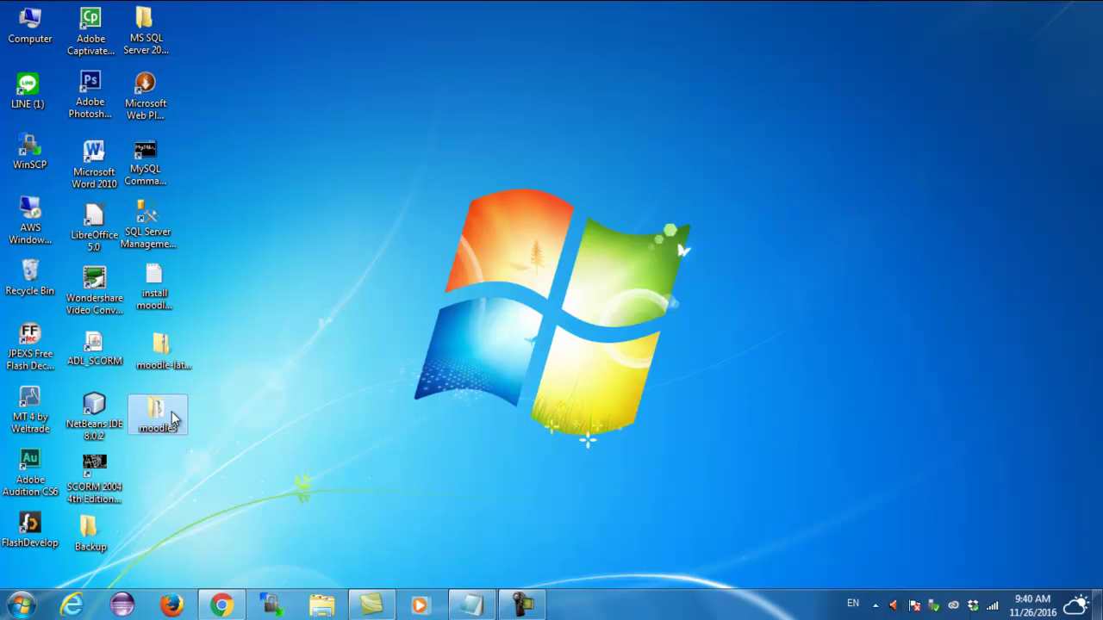
double_click(171, 417)
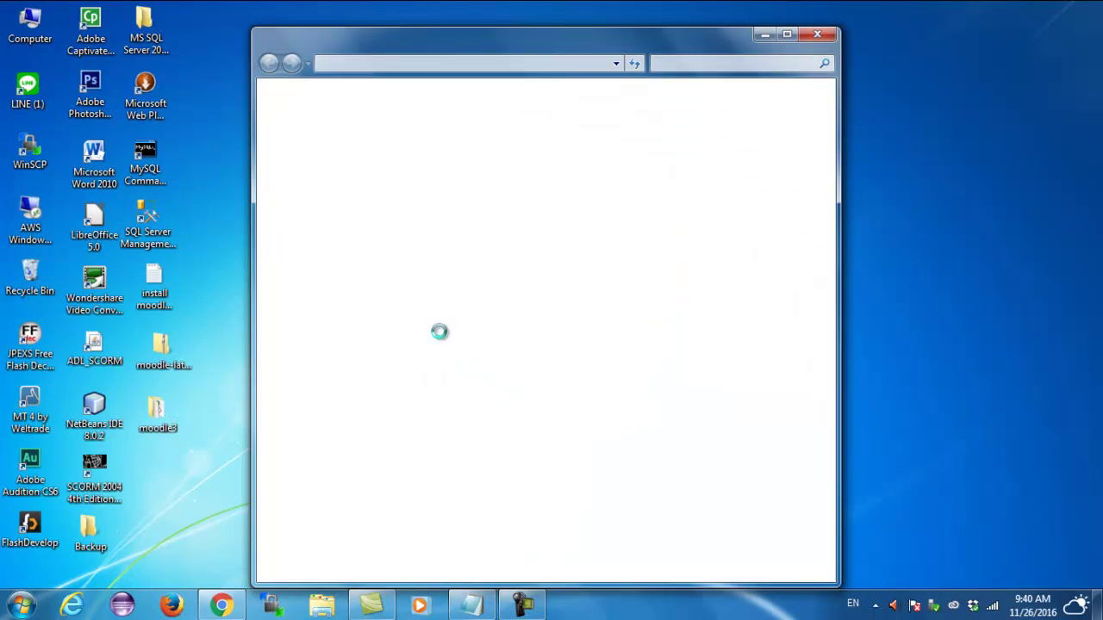
scroll(492, 350, "down", 10)
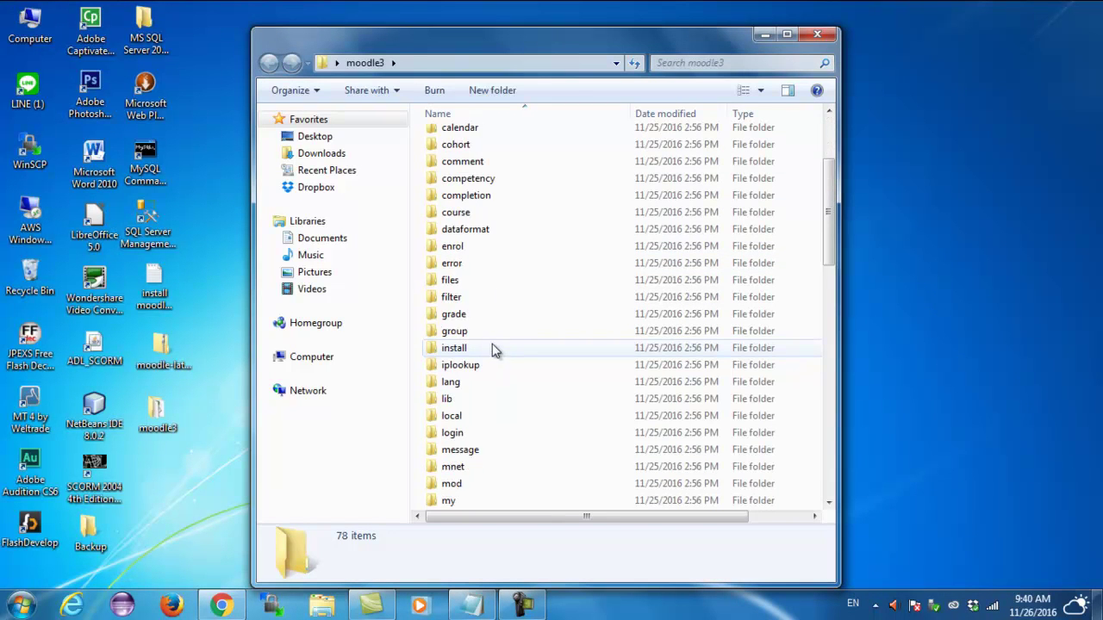
scroll(603, 313, "down", 4)
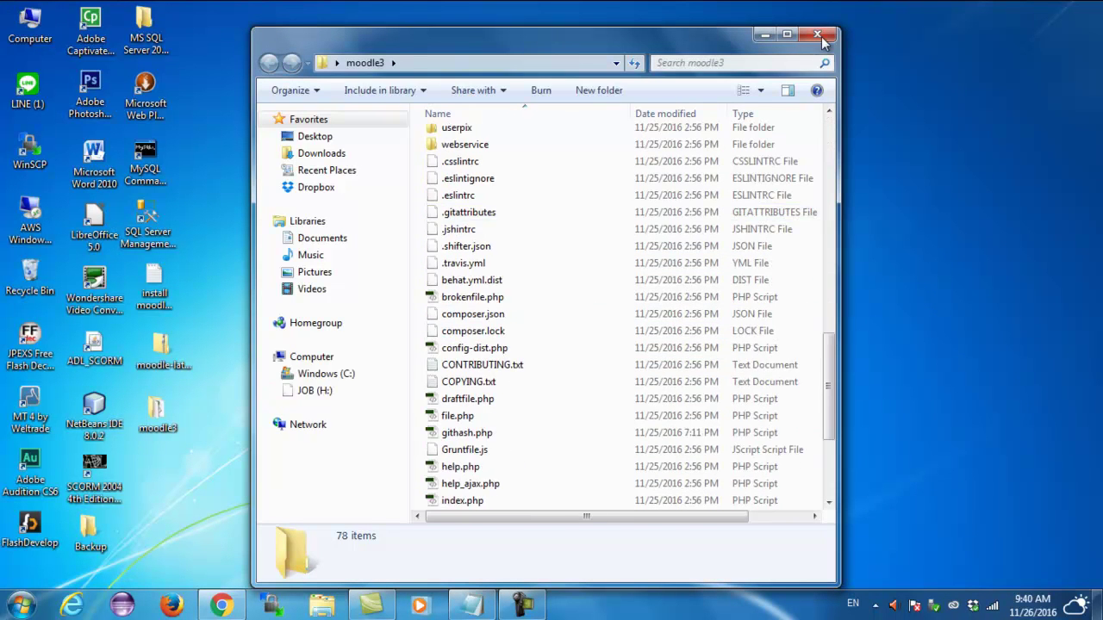
left_click(817, 34)
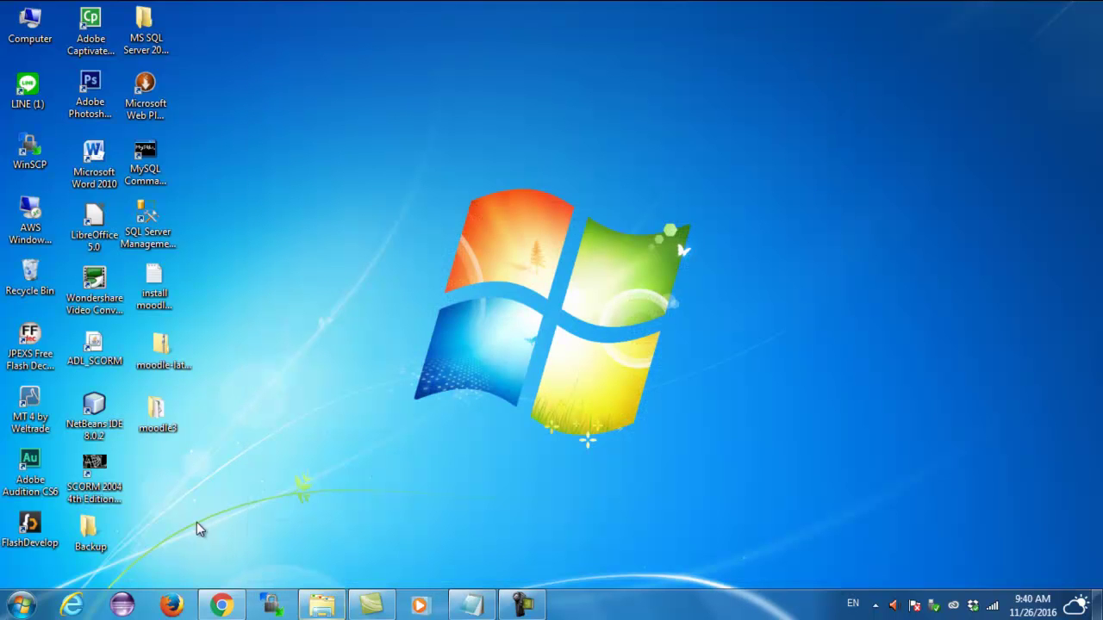
Step: In a new Explorer window, open the inetpub folder on drive C
mouse_move(229, 589)
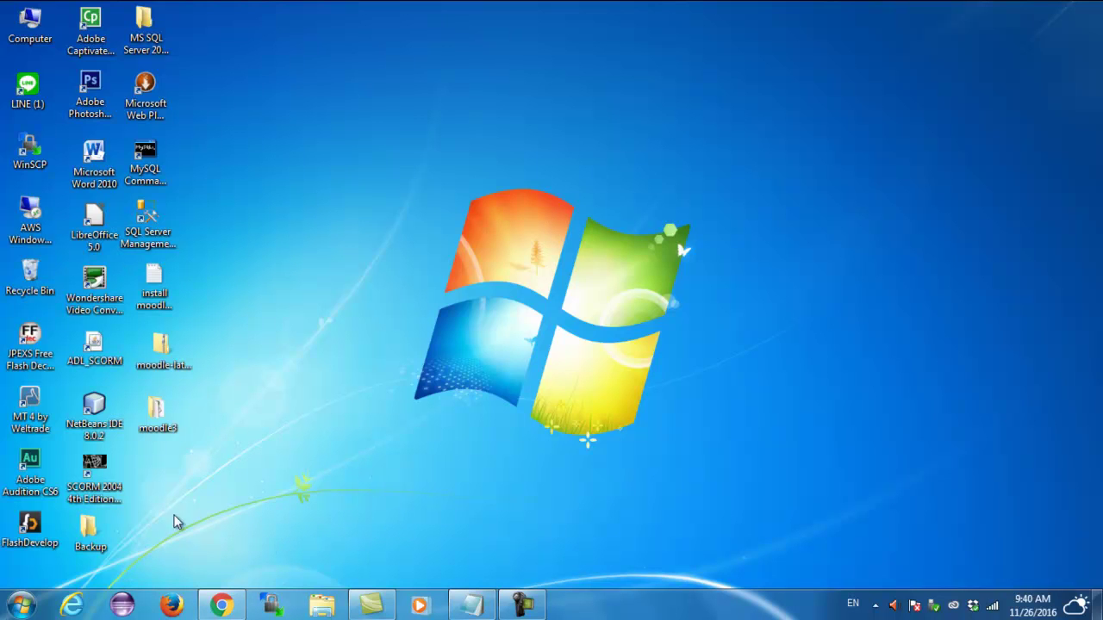
left_click(326, 605)
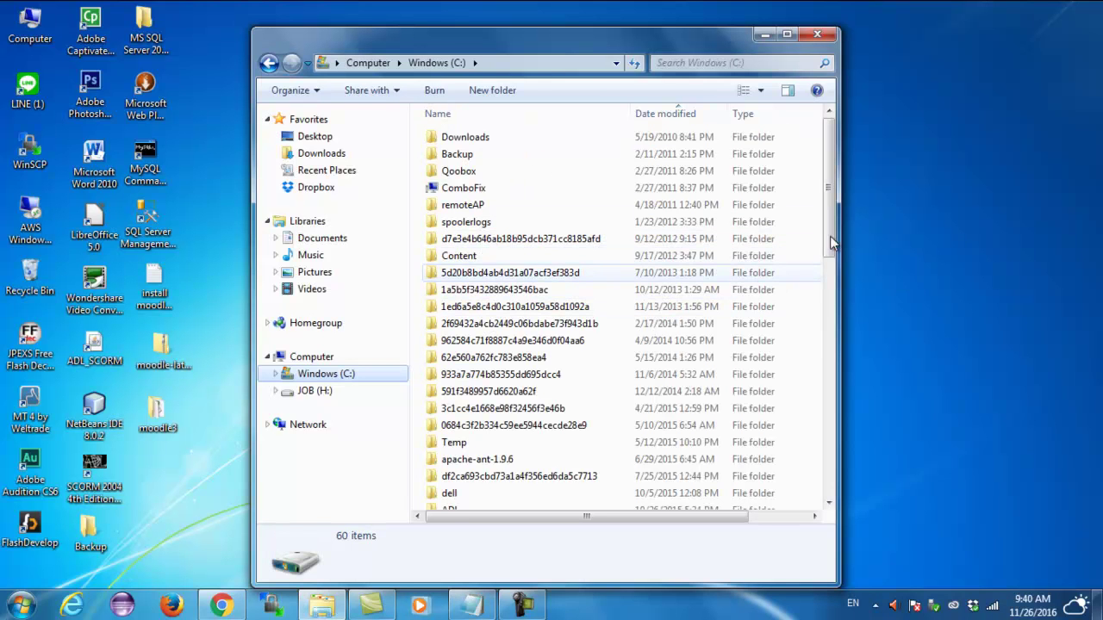
scroll(856, 447, "down", 13)
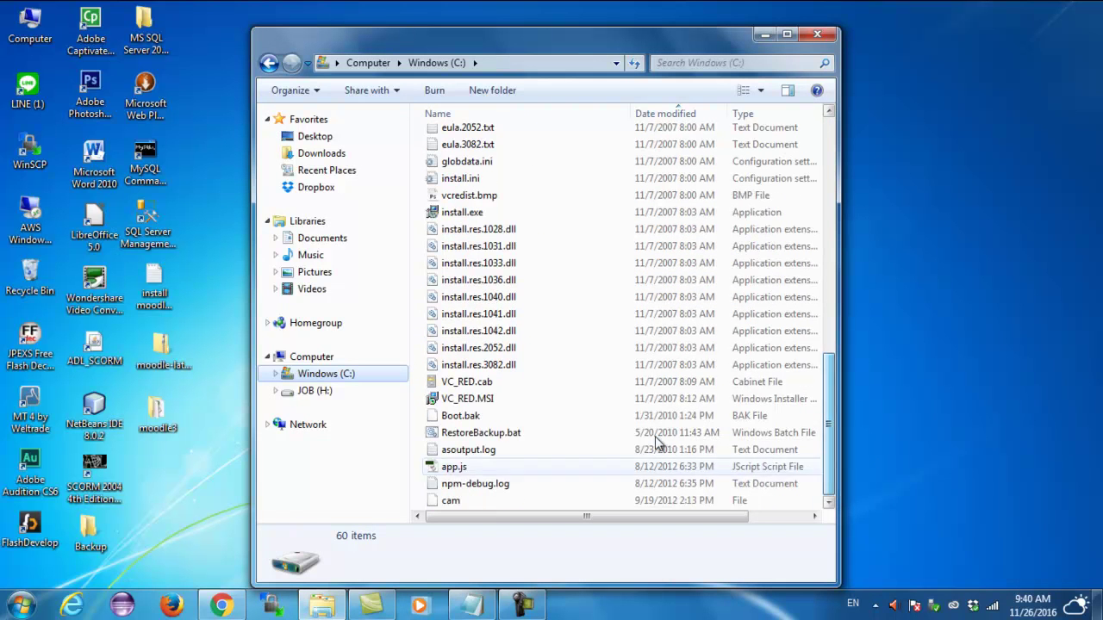
scroll(832, 390, "up", 9)
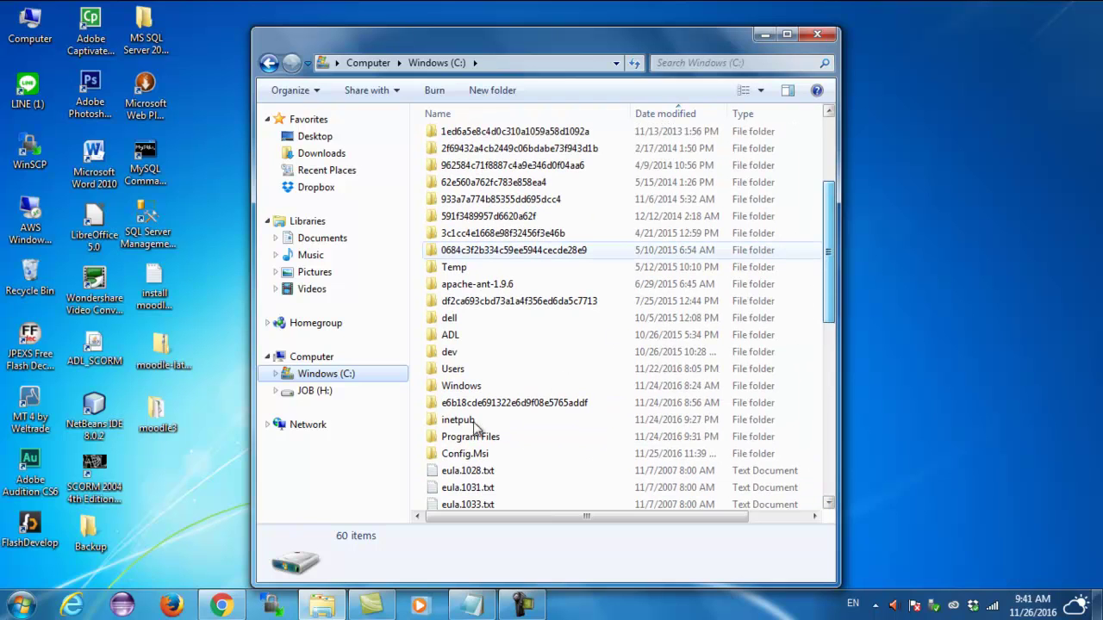
left_click(469, 423)
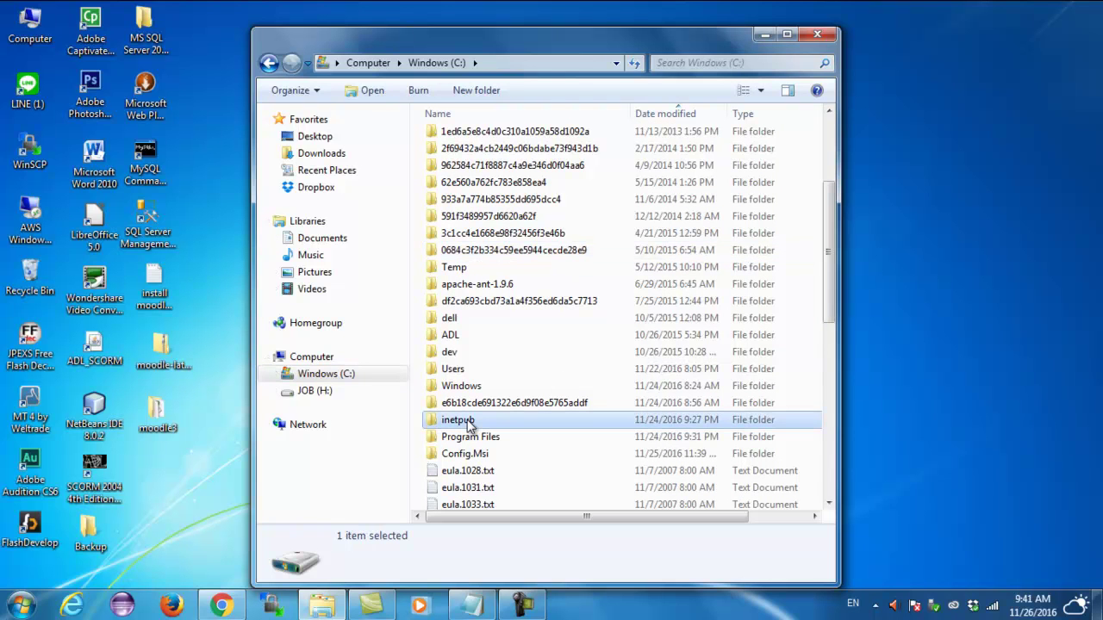
double_click(469, 423)
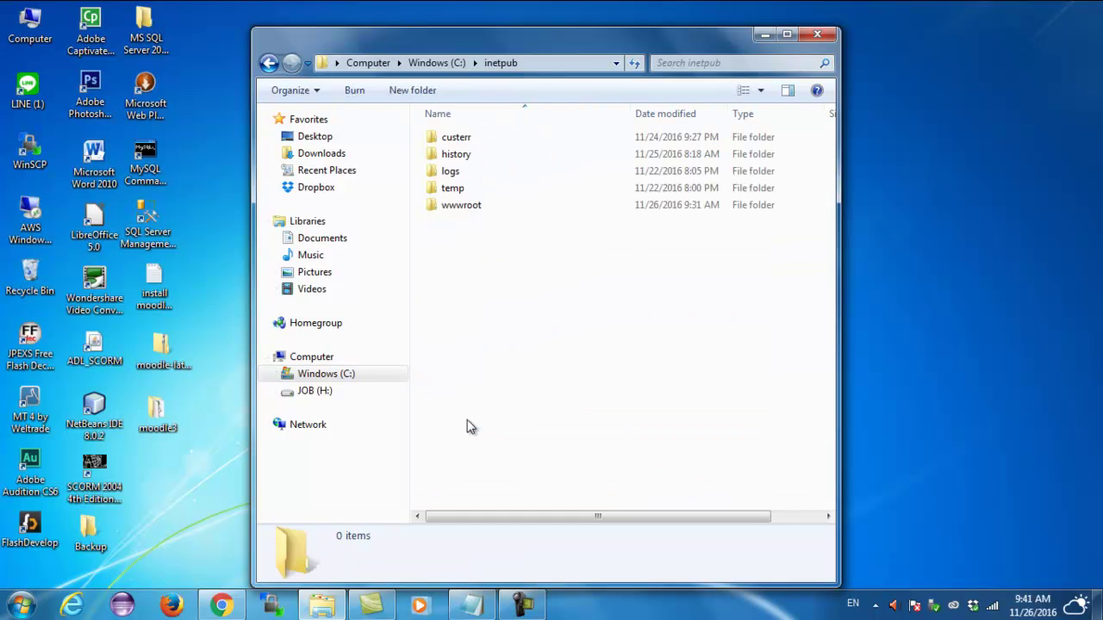
Step: Go into wwwroot\moodle3, review its 78 items, and minimize Explorer
double_click(465, 207)
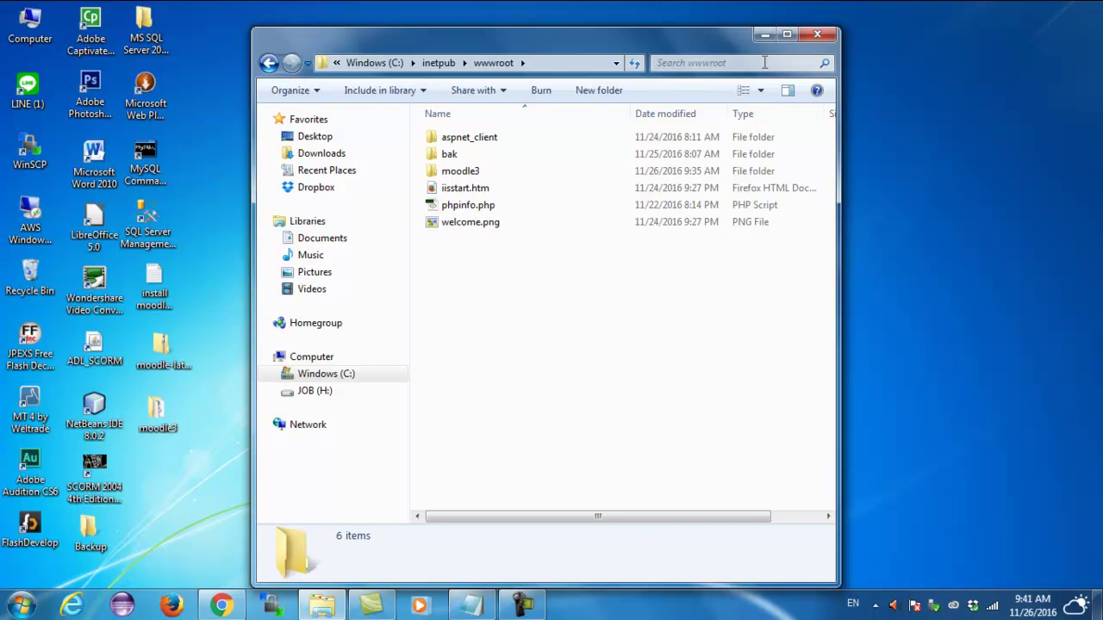
double_click(472, 174)
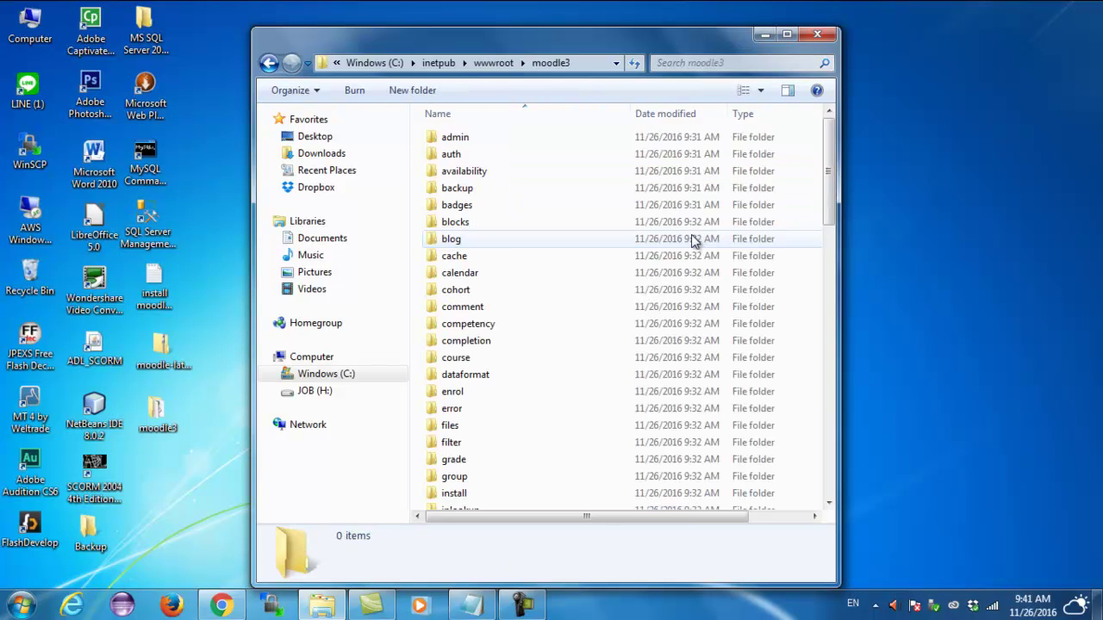
scroll(833, 462, "down", 15)
scroll(831, 328, "up", 1)
scroll(832, 328, "up", 10)
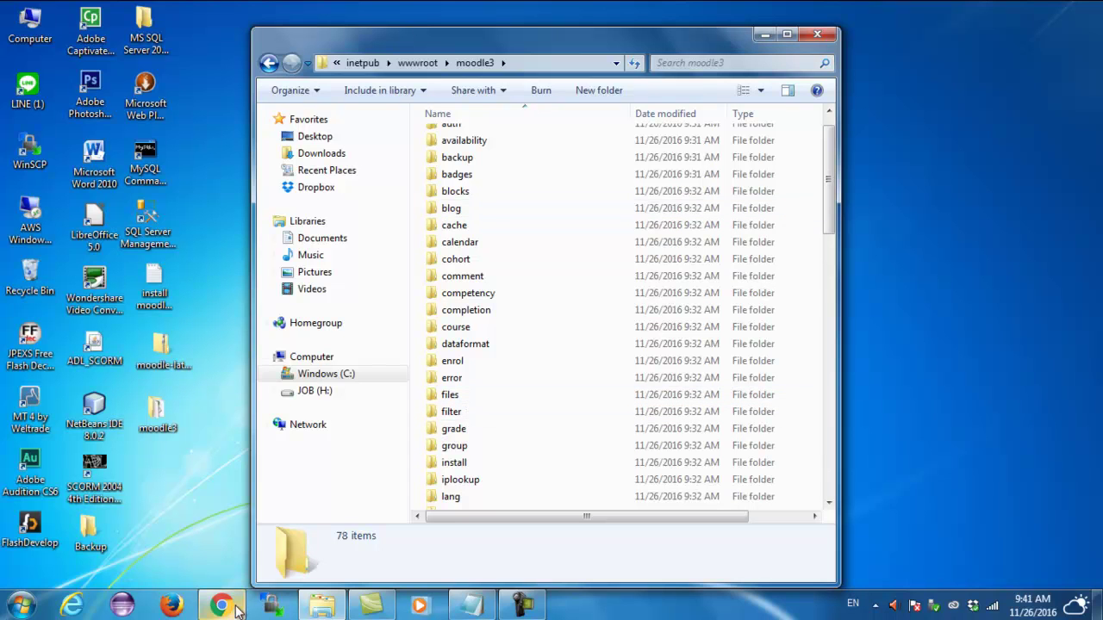
mouse_move(238, 609)
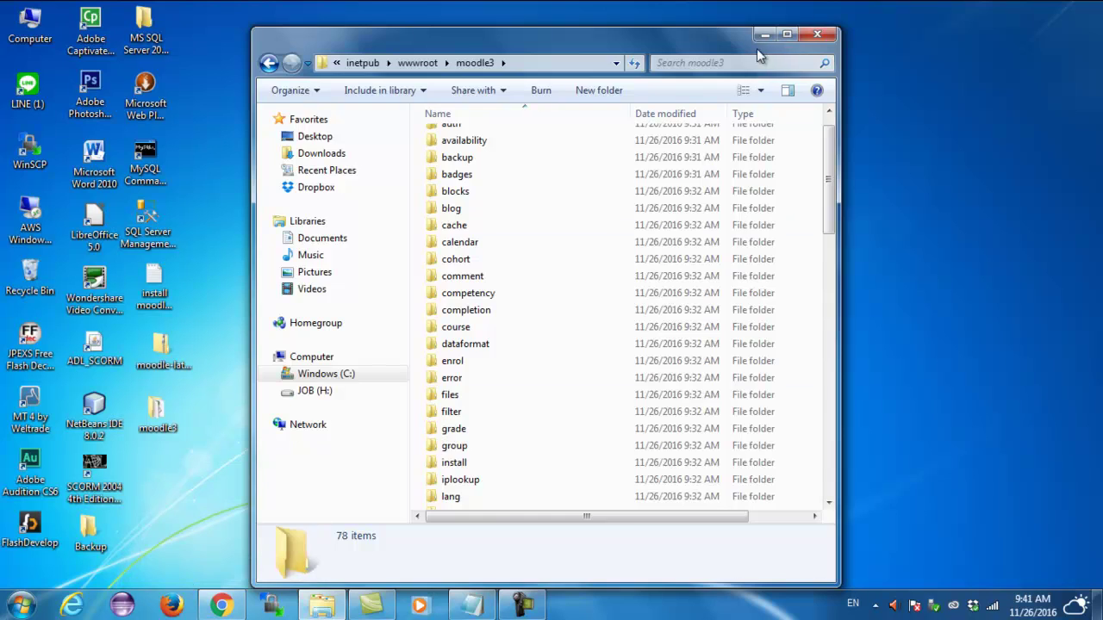
left_click(763, 35)
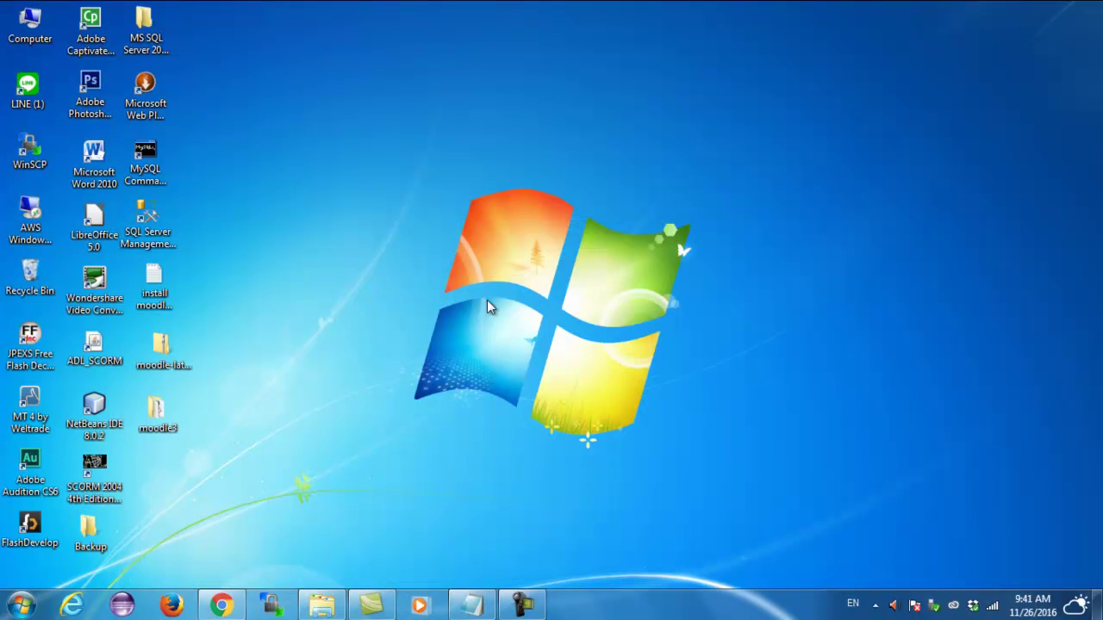
Step: Launch Management Studio, connect to SQLEXPRESS with SQL Server Authentication, and select Databases
double_click(153, 222)
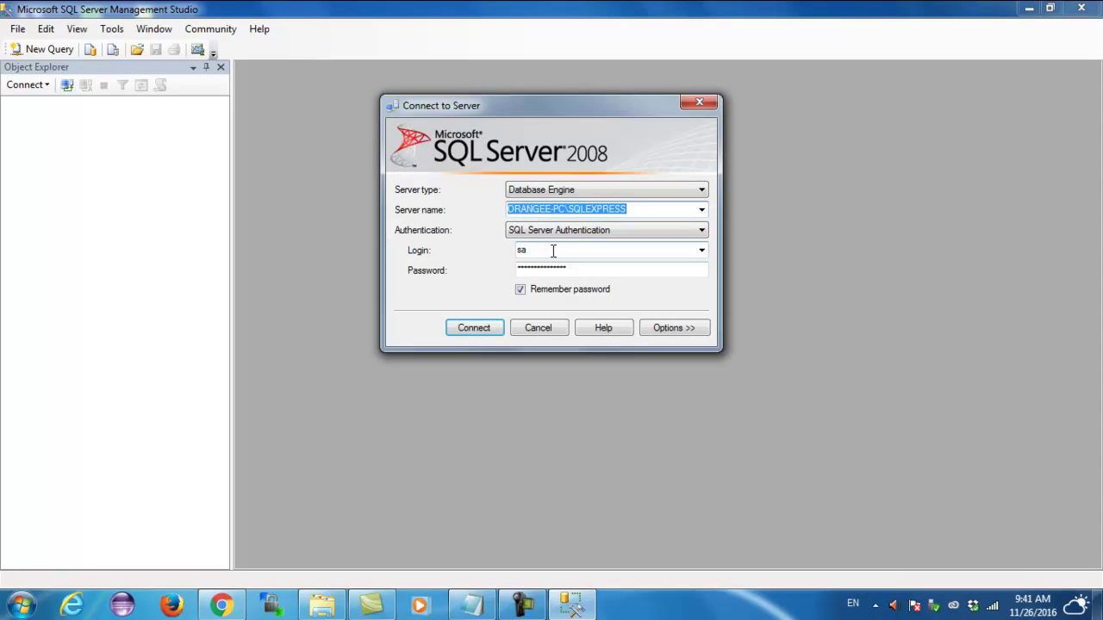
left_click(485, 327)
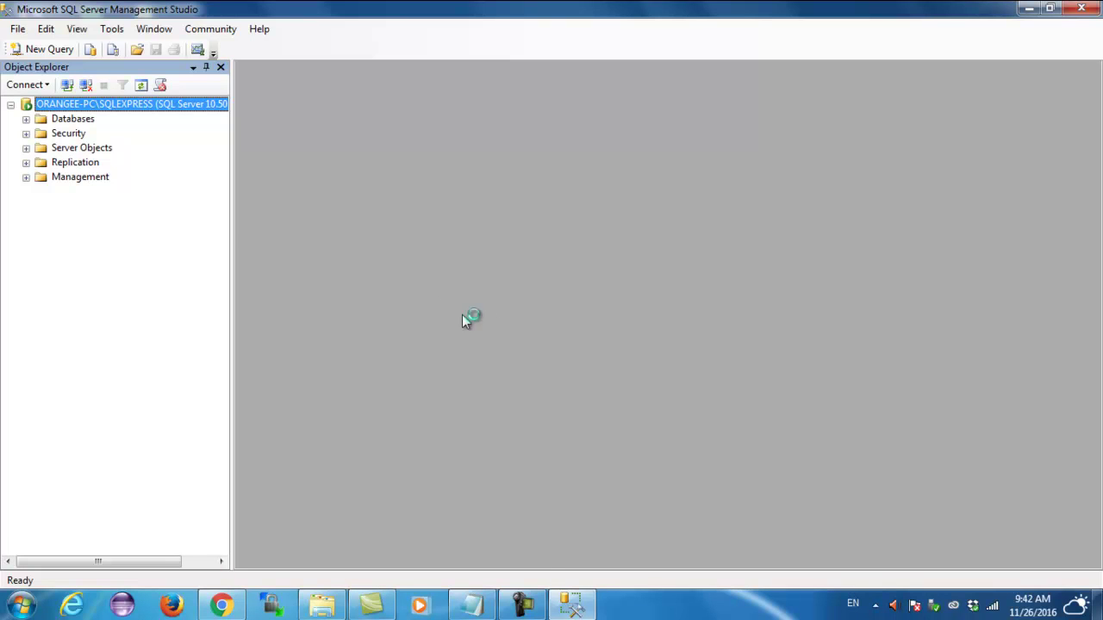
left_click(79, 120)
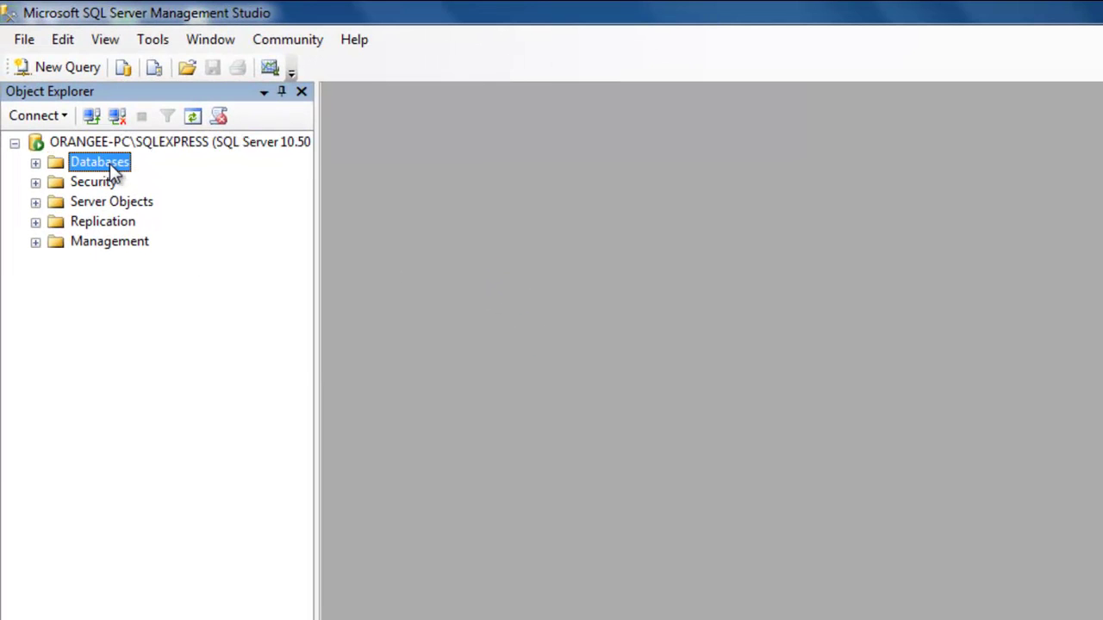
Step: Add a database named moodle3 through the Databases folder's New Database dialog
right_click(111, 166)
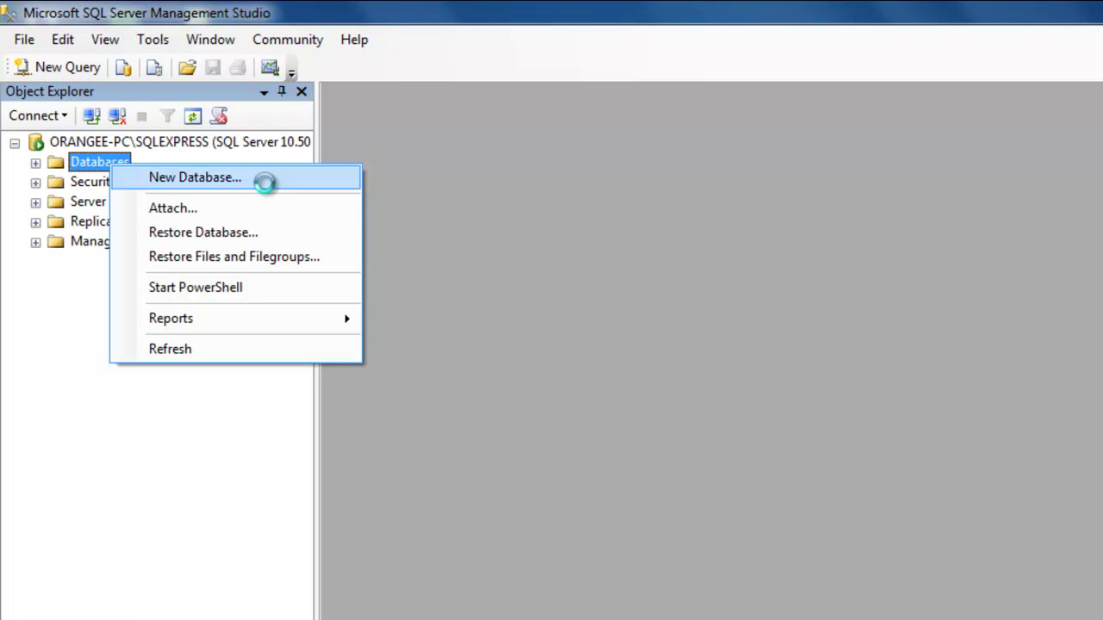
left_click(265, 182)
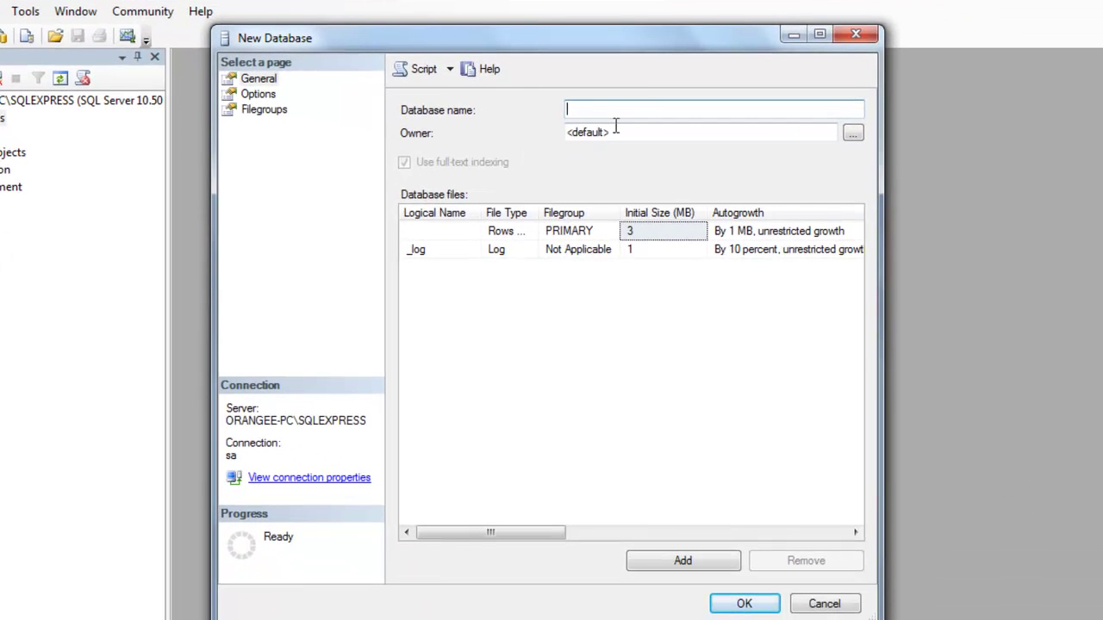
type("moodle3")
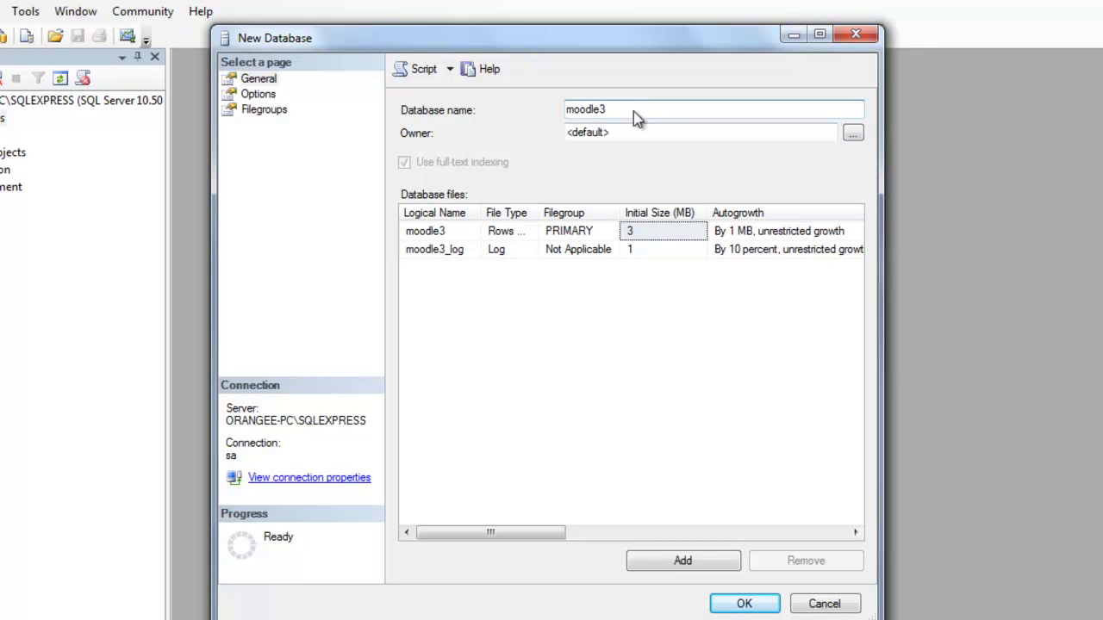
left_click(771, 607)
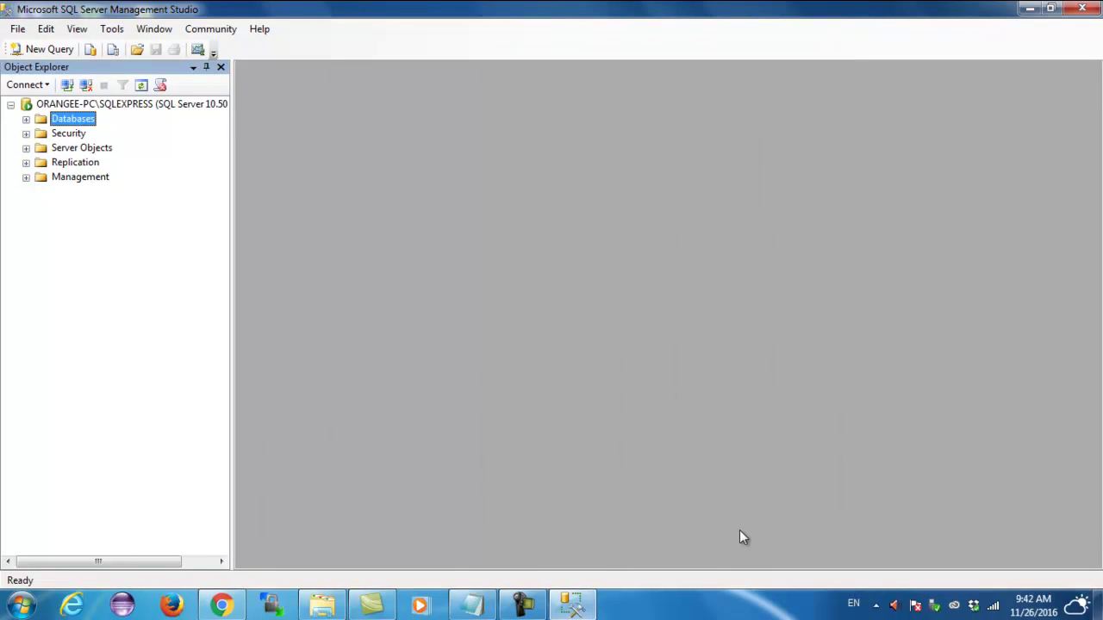
Step: Expand Databases > moodle3 > Tables, confirming only System Tables exist, then minimize Management Studio
left_click(26, 120)
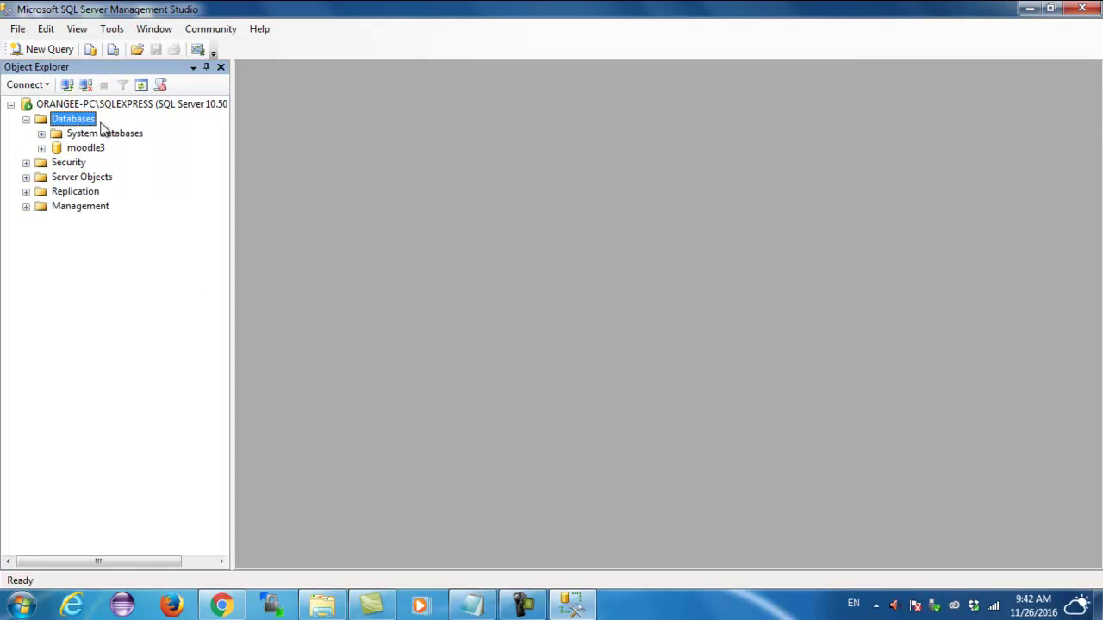
left_click(76, 150)
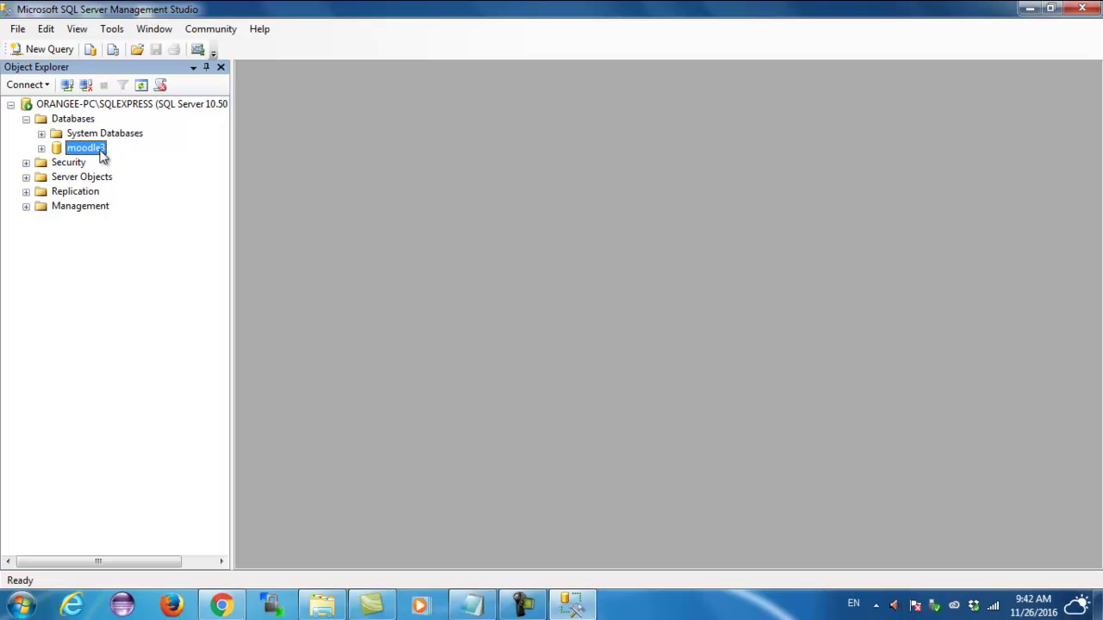
double_click(97, 154)
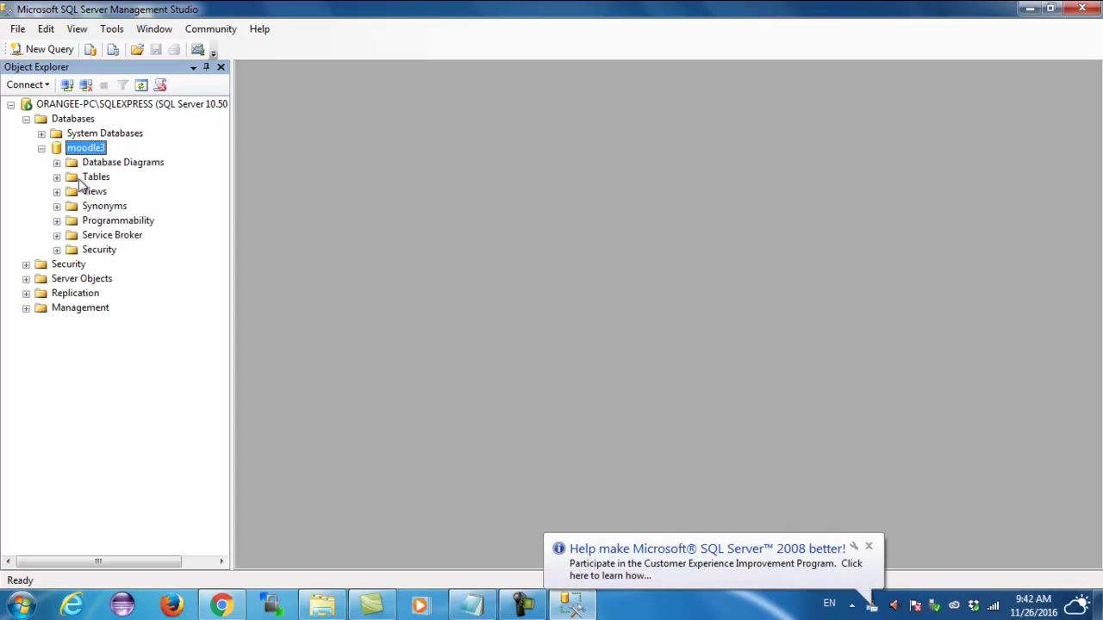
double_click(97, 177)
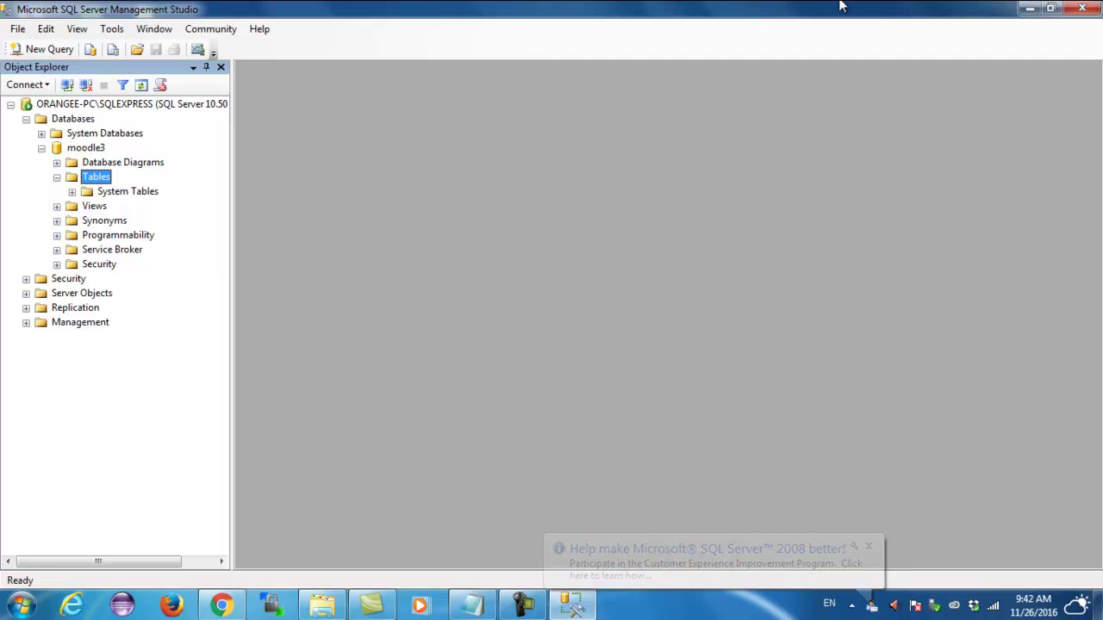
left_click(1030, 9)
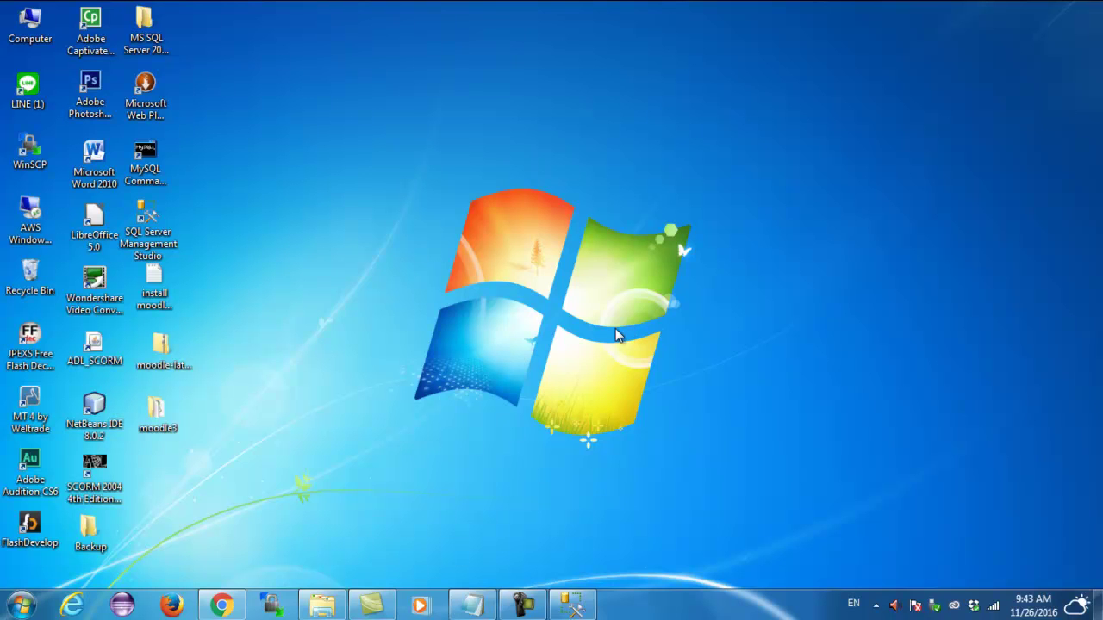
Step: On the Microsoft Drivers for PHP for SQL Server page, pick SQLSRV32.EXE (547 KB) to download
left_click(223, 601)
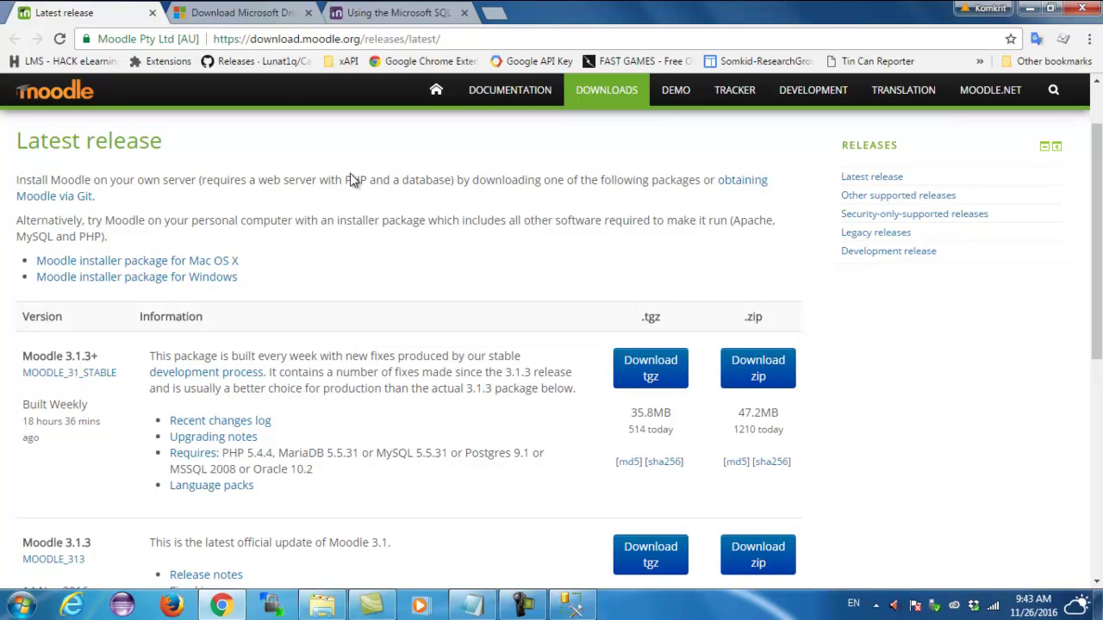
left_click(223, 7)
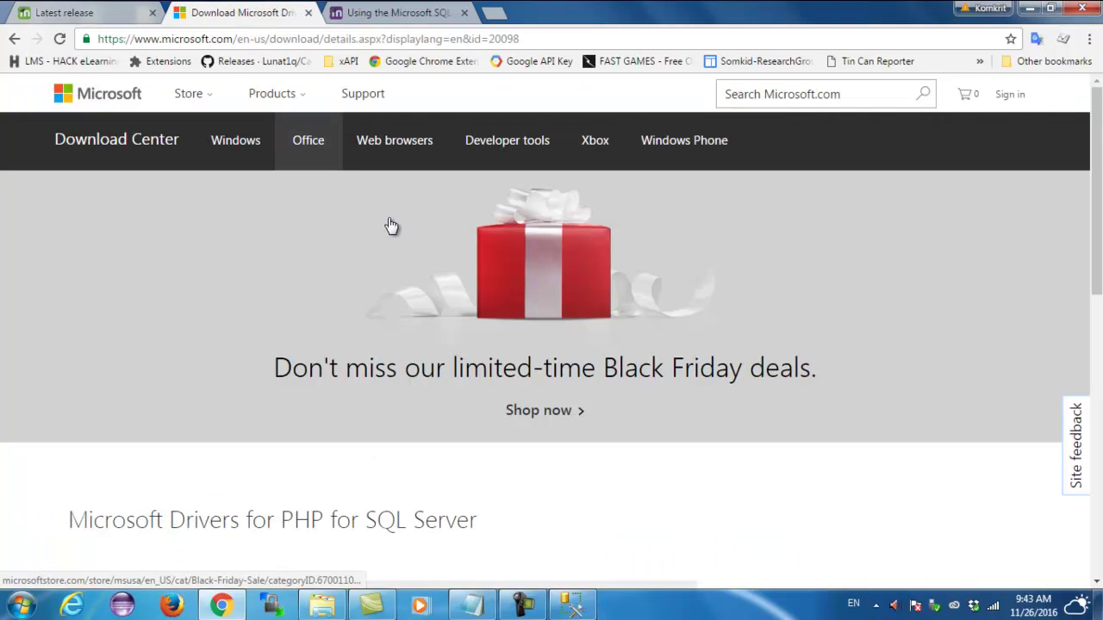
scroll(388, 226, "down", 5)
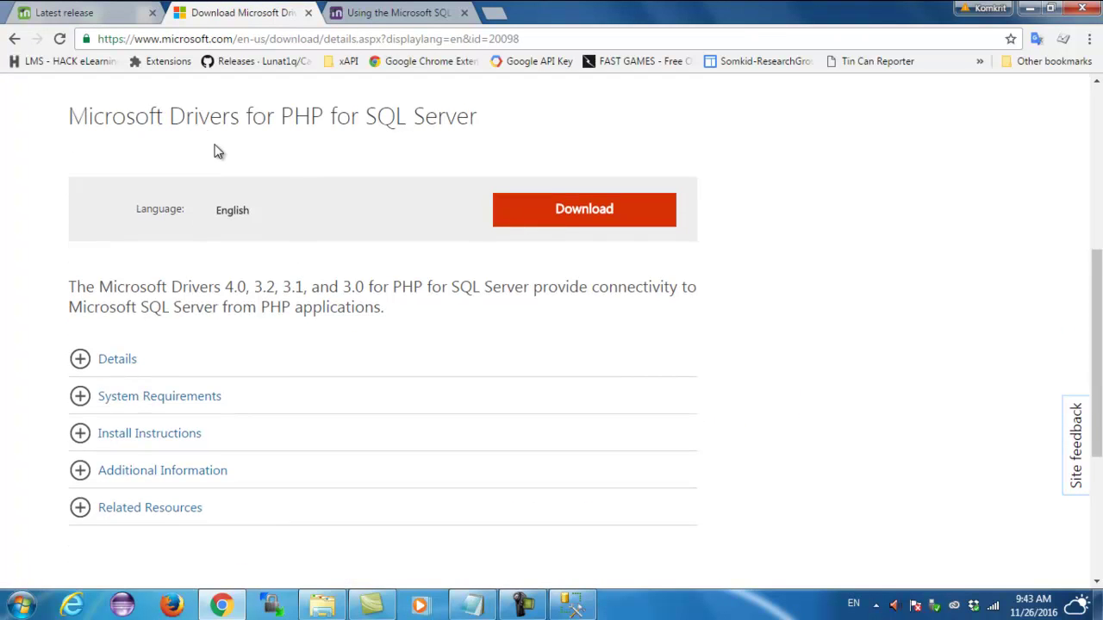
scroll(221, 155, "up", 1)
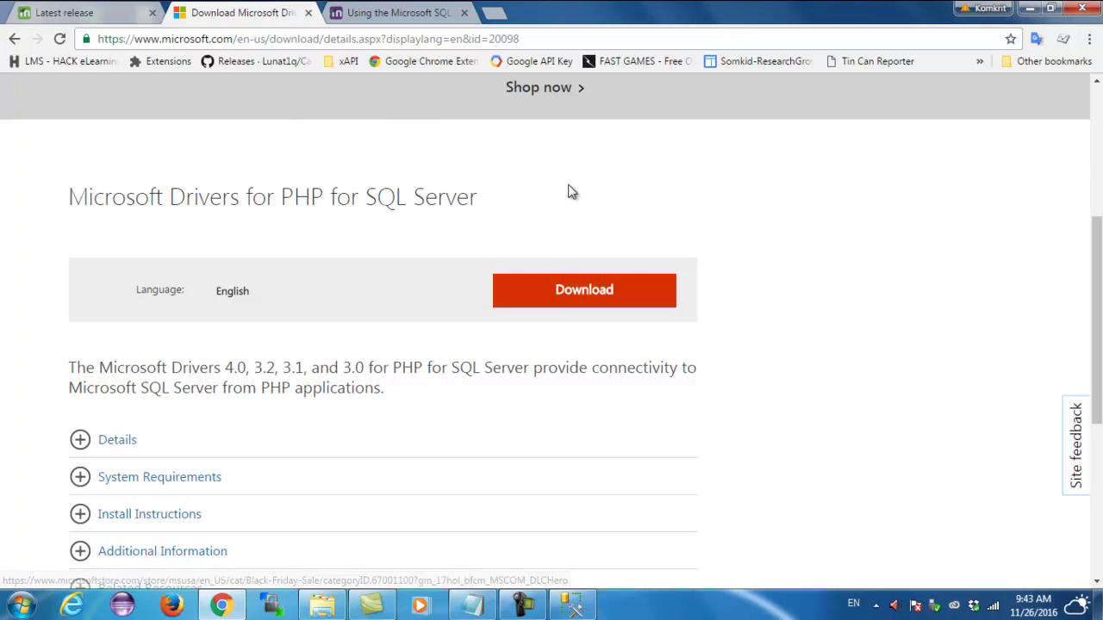
left_click(578, 291)
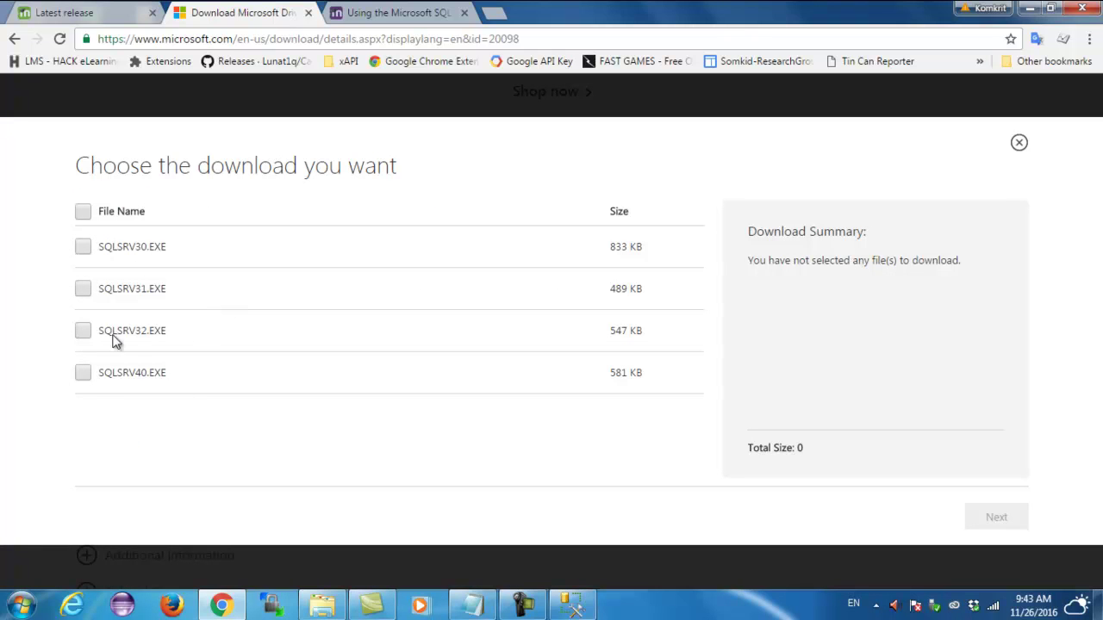
left_click(87, 334)
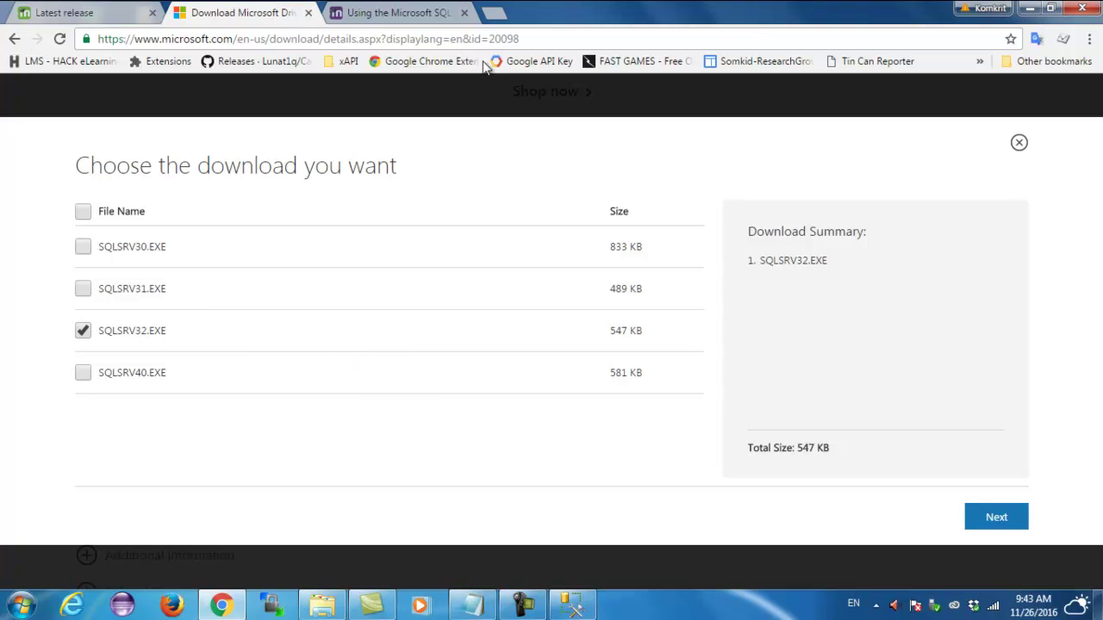
left_click(1032, 9)
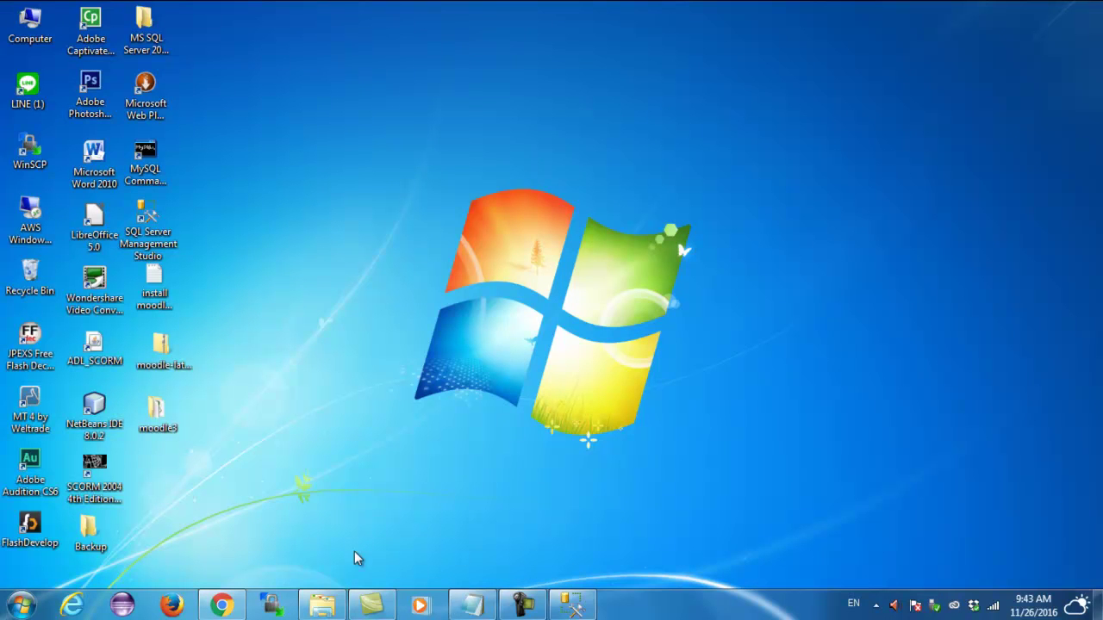
Step: Run SQLSRV32_forPHP54-56.EXE from the MS SQL Server setup folder and accept its licence
left_click(323, 608)
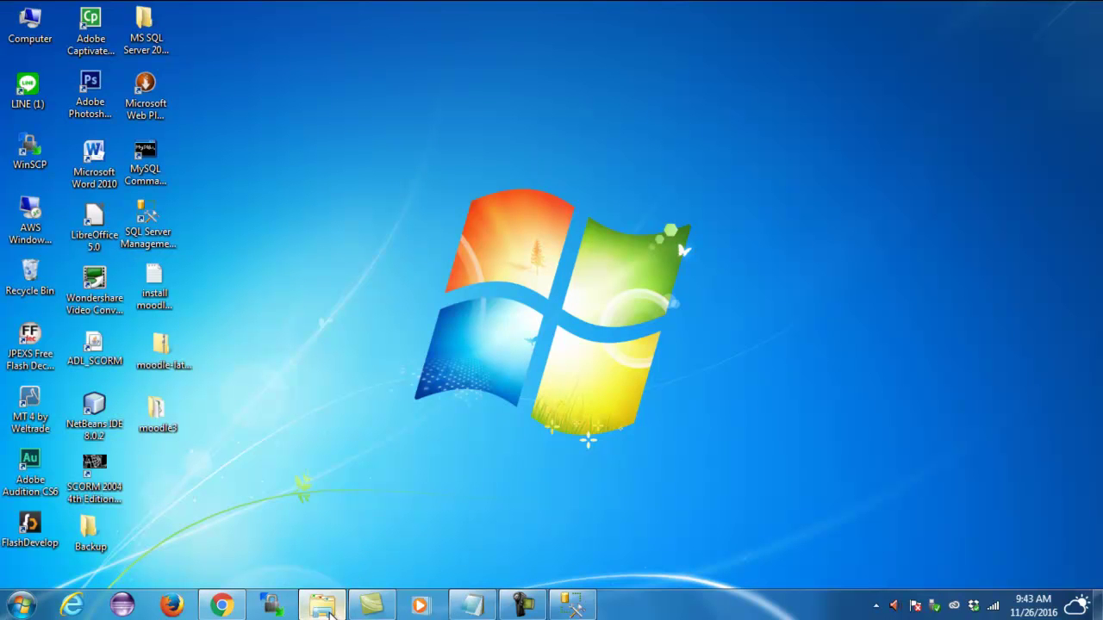
left_click(329, 611)
left_click(330, 610)
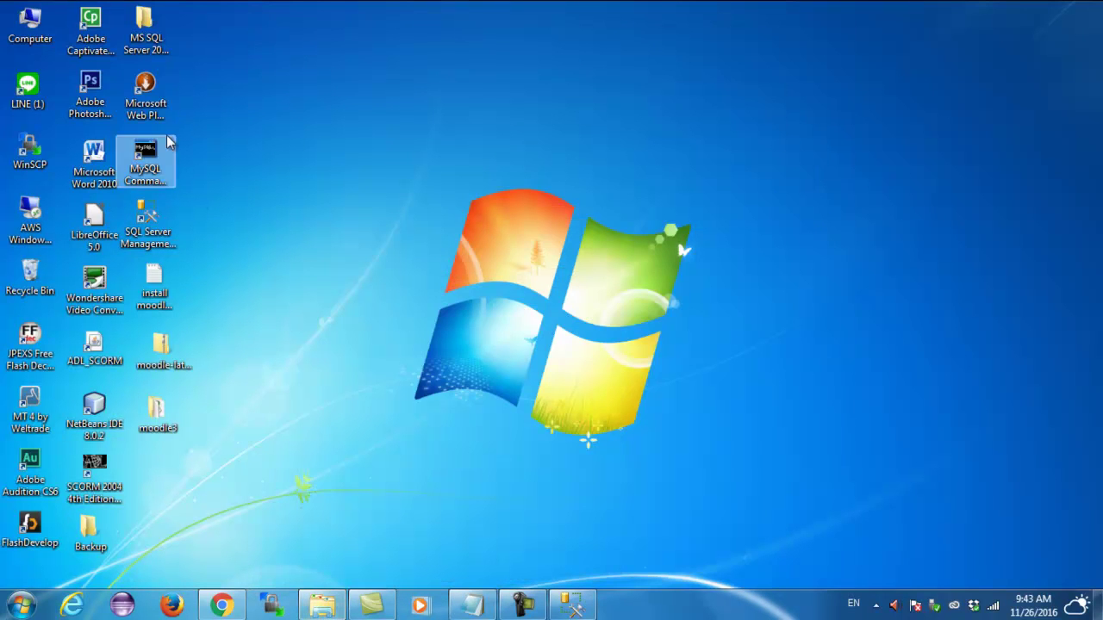
left_click(140, 36)
key("Return")
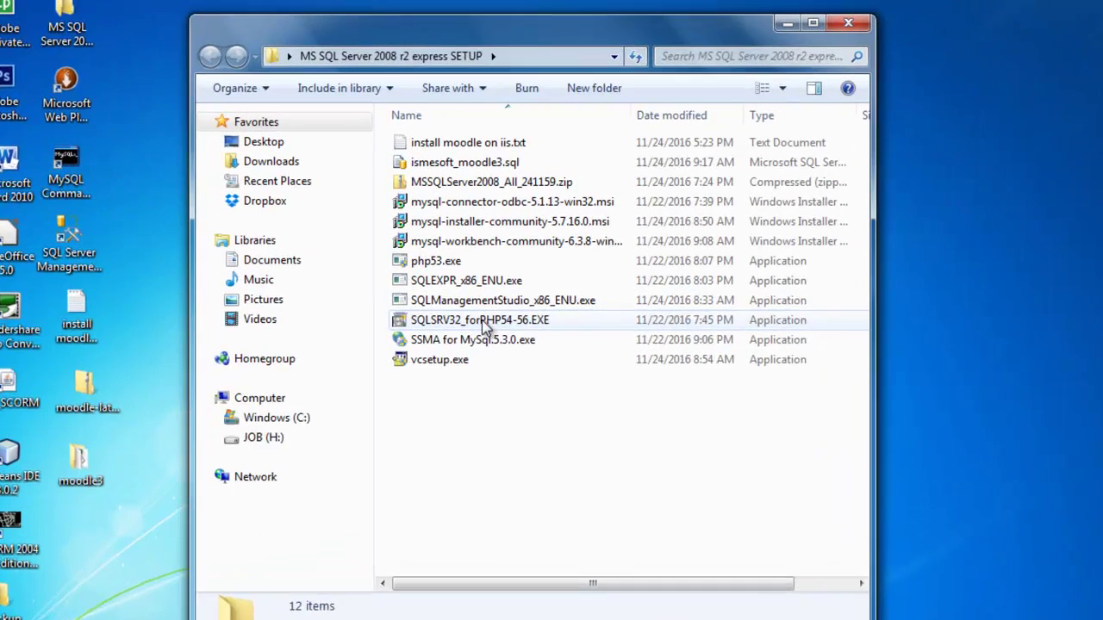
left_click(483, 323)
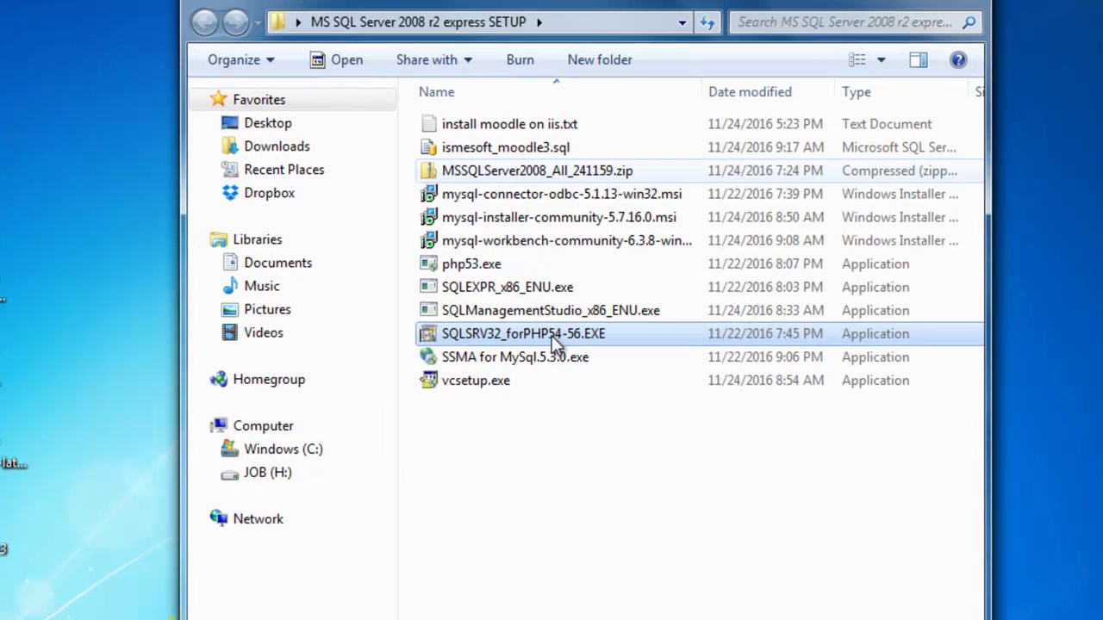
double_click(556, 337)
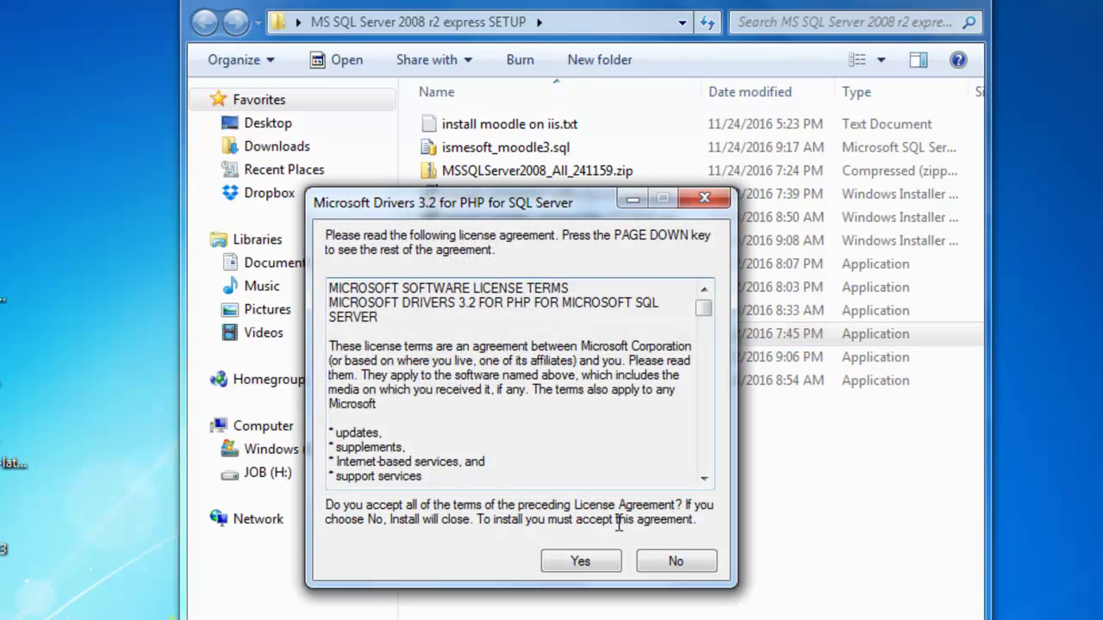
left_click(582, 560)
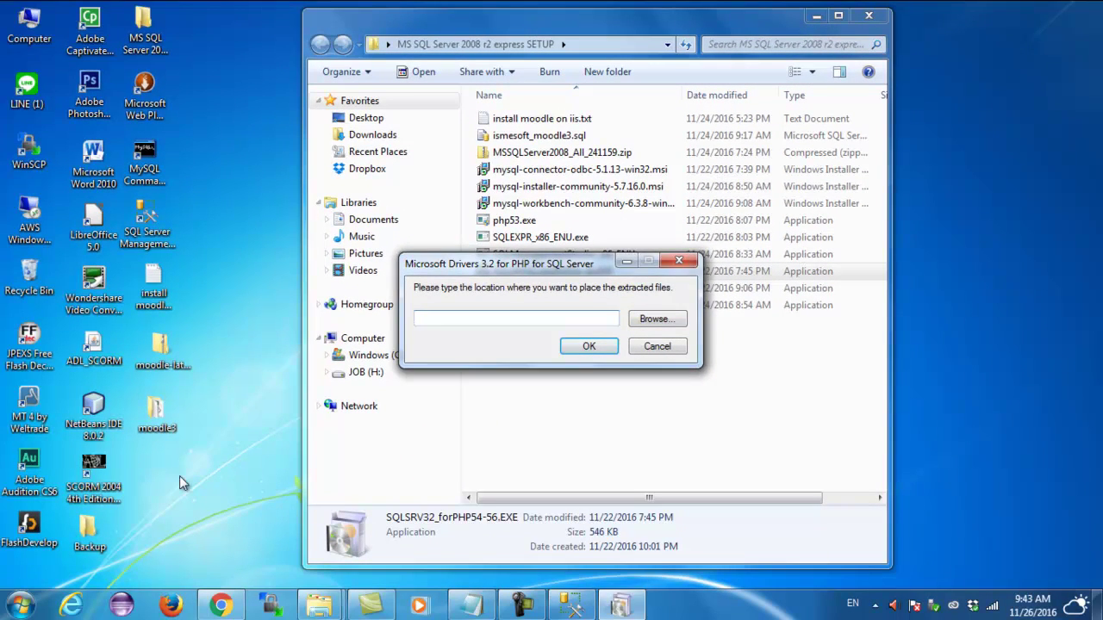
Step: Create a new desktop folder named phpdriver
right_click(173, 470)
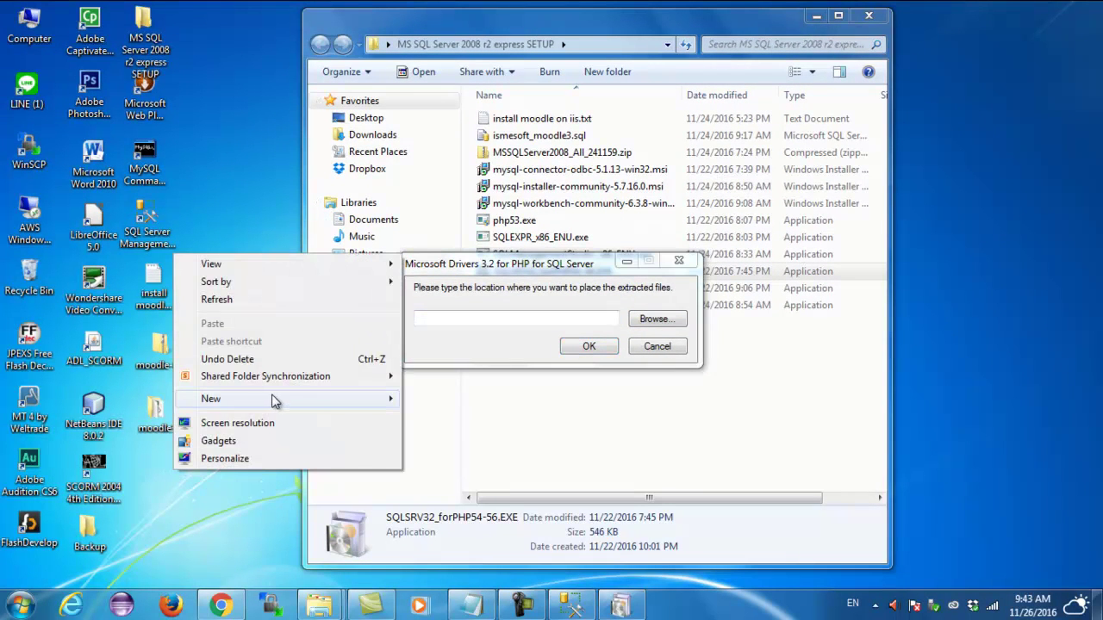
mouse_move(303, 398)
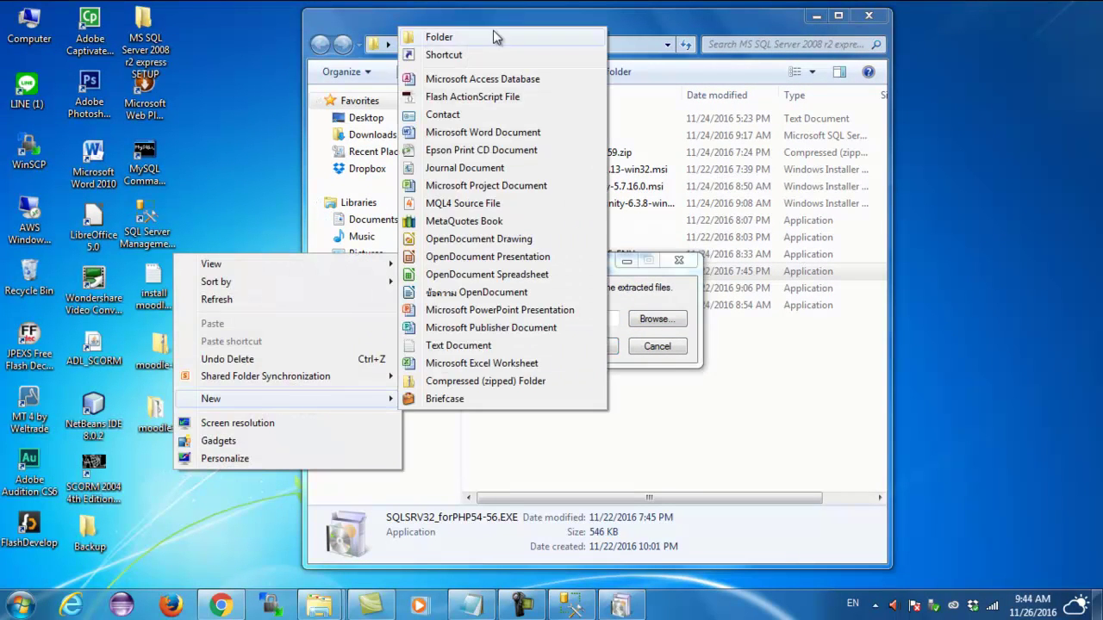
left_click(517, 99)
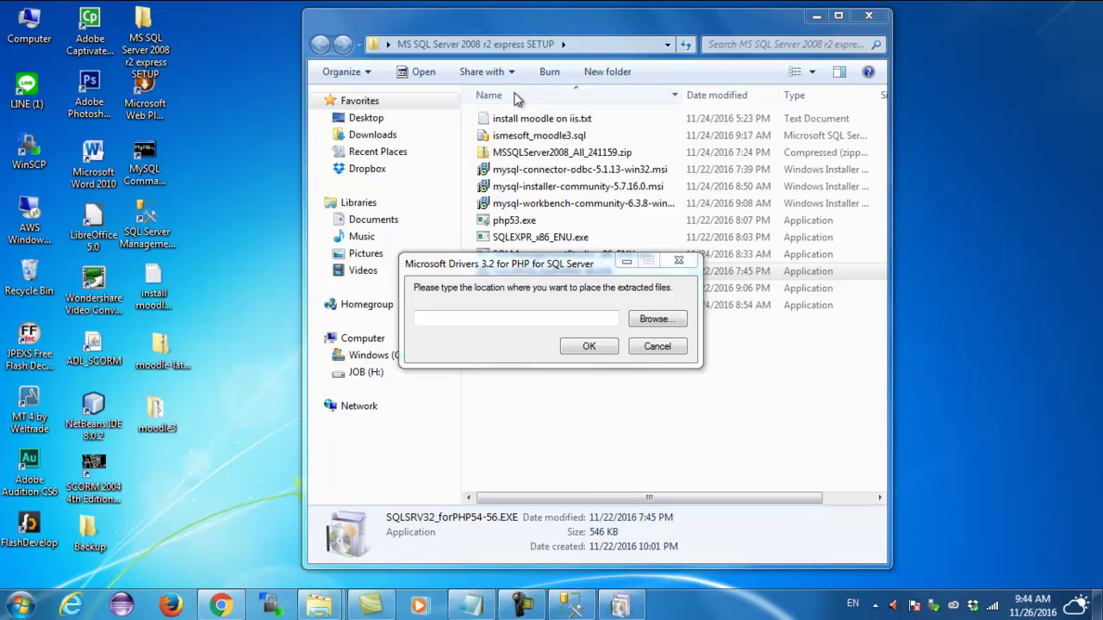
type("phpdriver")
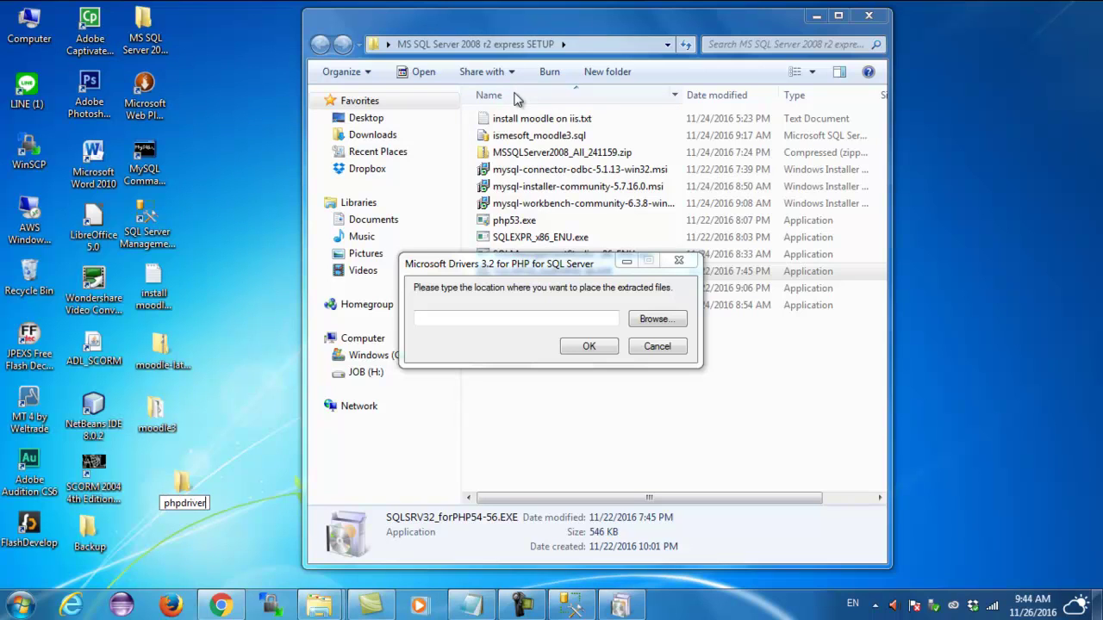
left_click(194, 488)
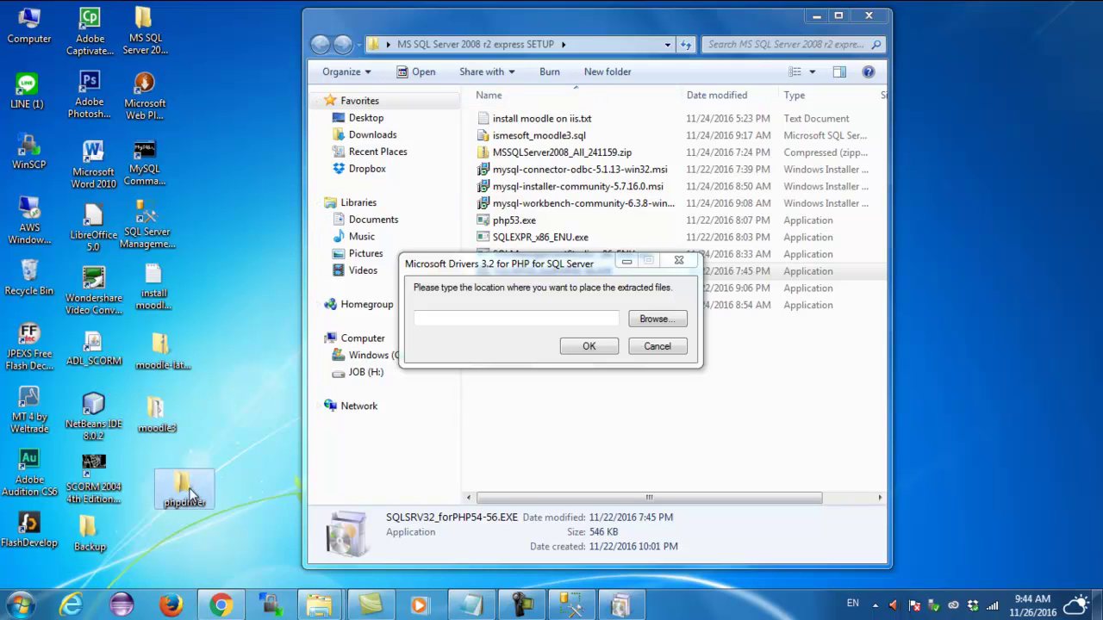
left_click_drag(166, 476, 202, 478)
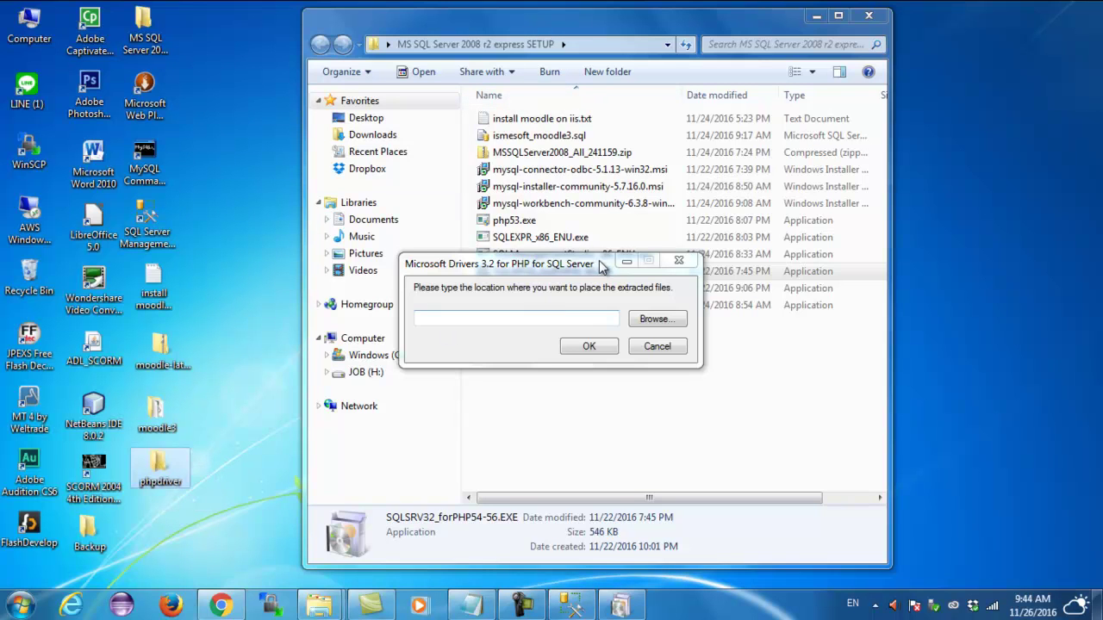
Step: Extract the driver files into Desktop\phpdriver and dismiss the completion messages
left_click(551, 334)
left_click(668, 321)
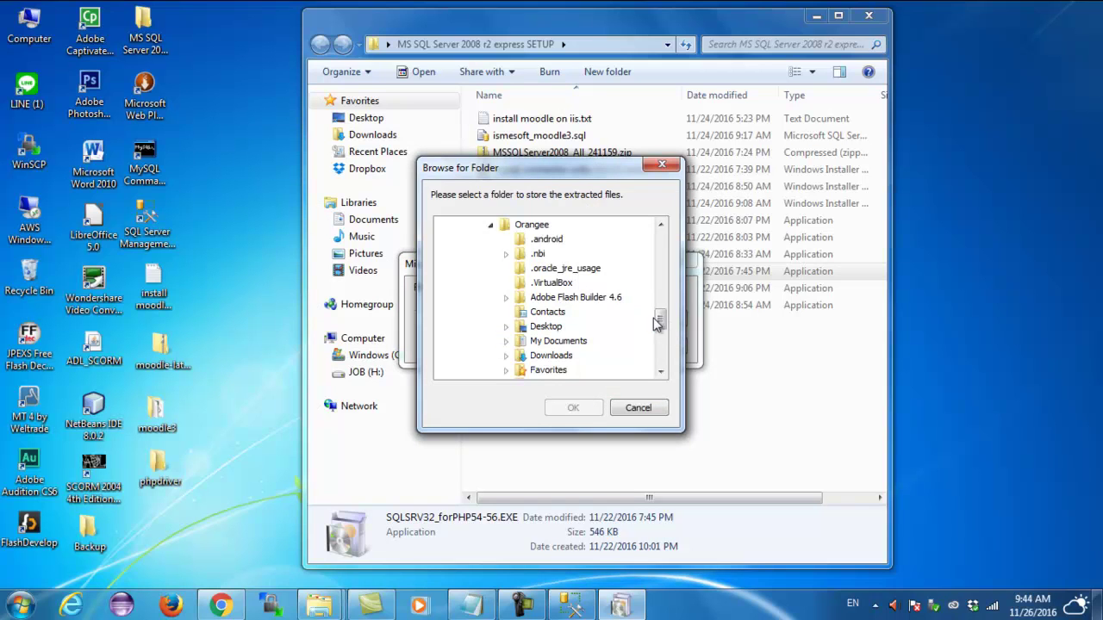
left_click(545, 327)
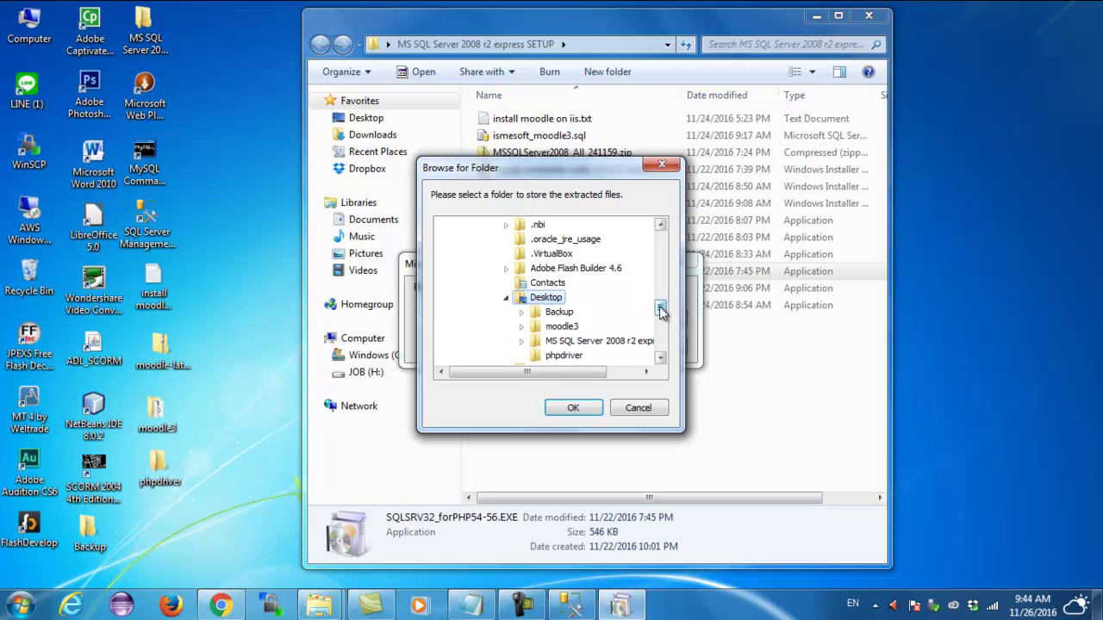
left_click_drag(661, 312, 660, 321)
left_click(573, 269)
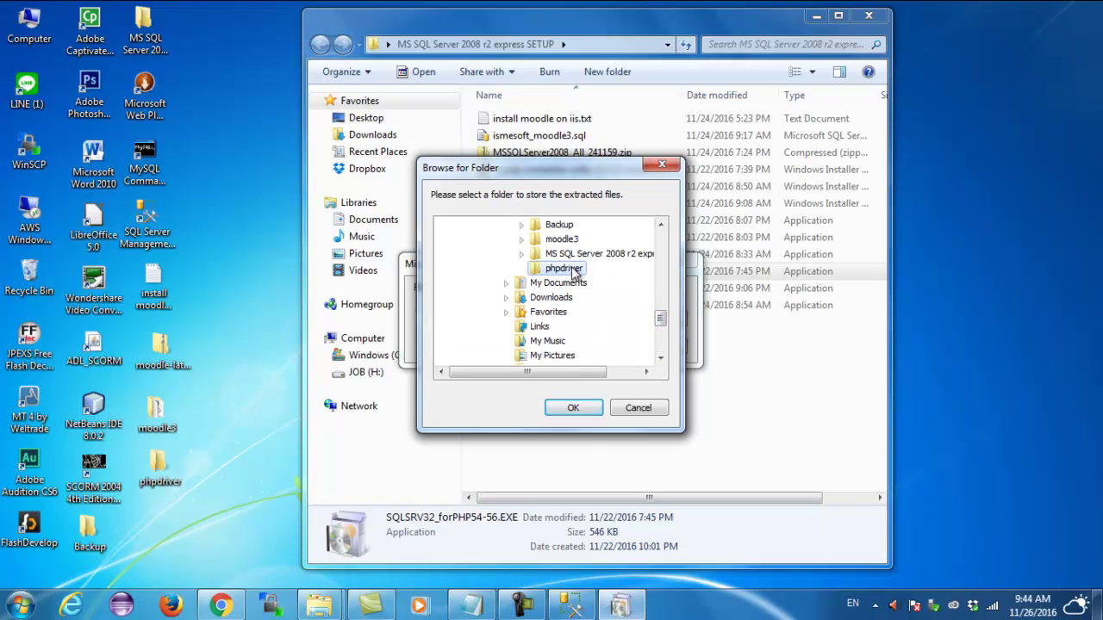
left_click(583, 411)
left_click(592, 347)
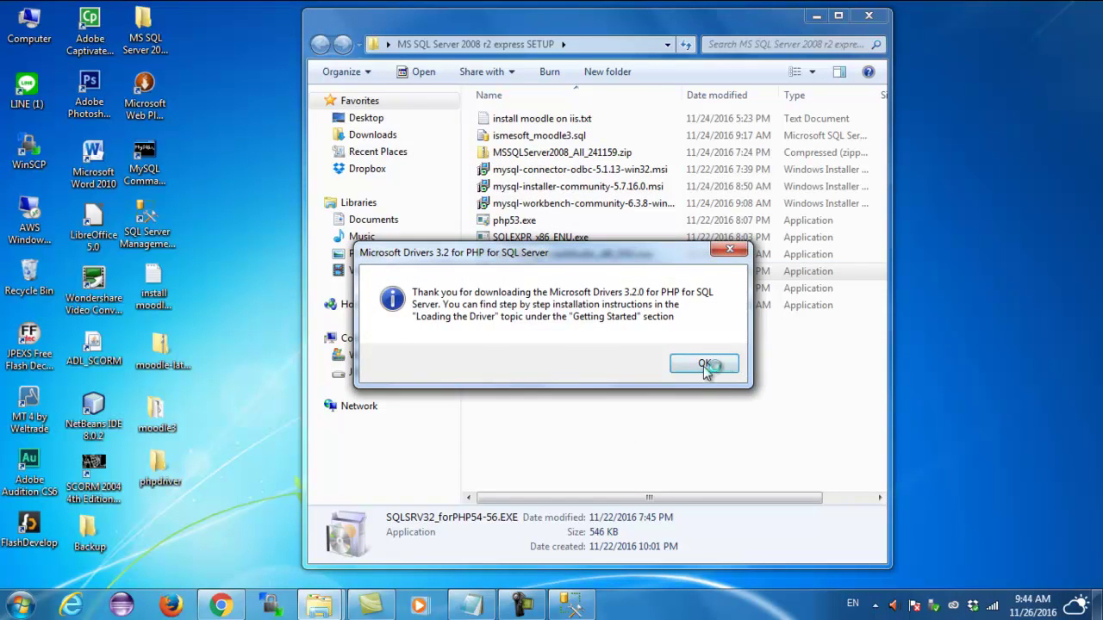
left_click(705, 365)
left_click(869, 15)
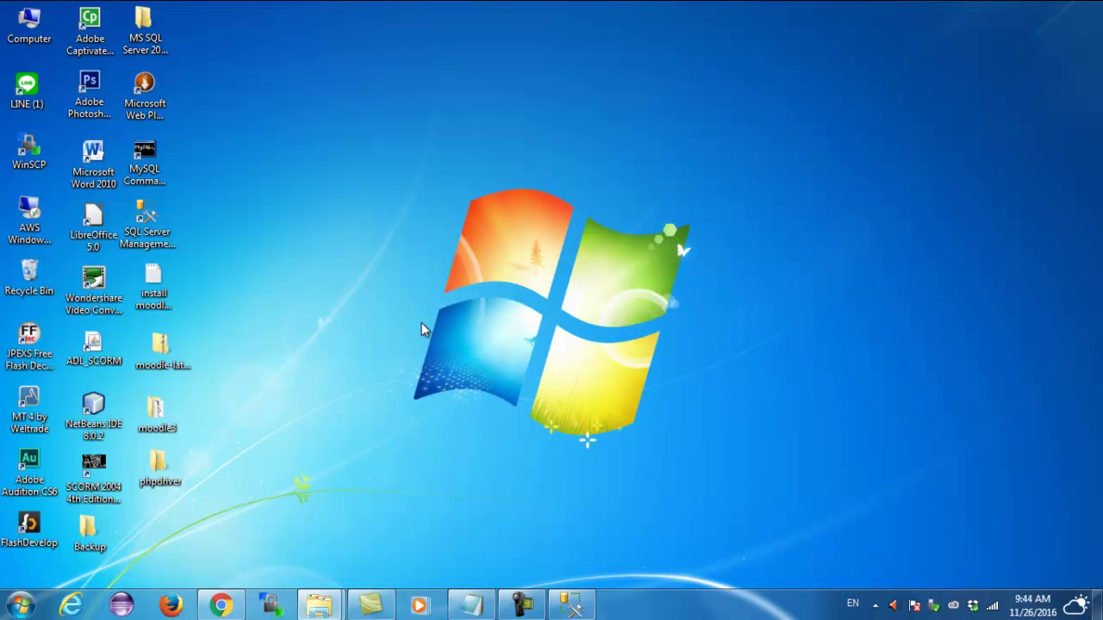
Step: Open phpdriver and compare the 55_ts and 56_nts sqlsrv DLL variants
double_click(162, 474)
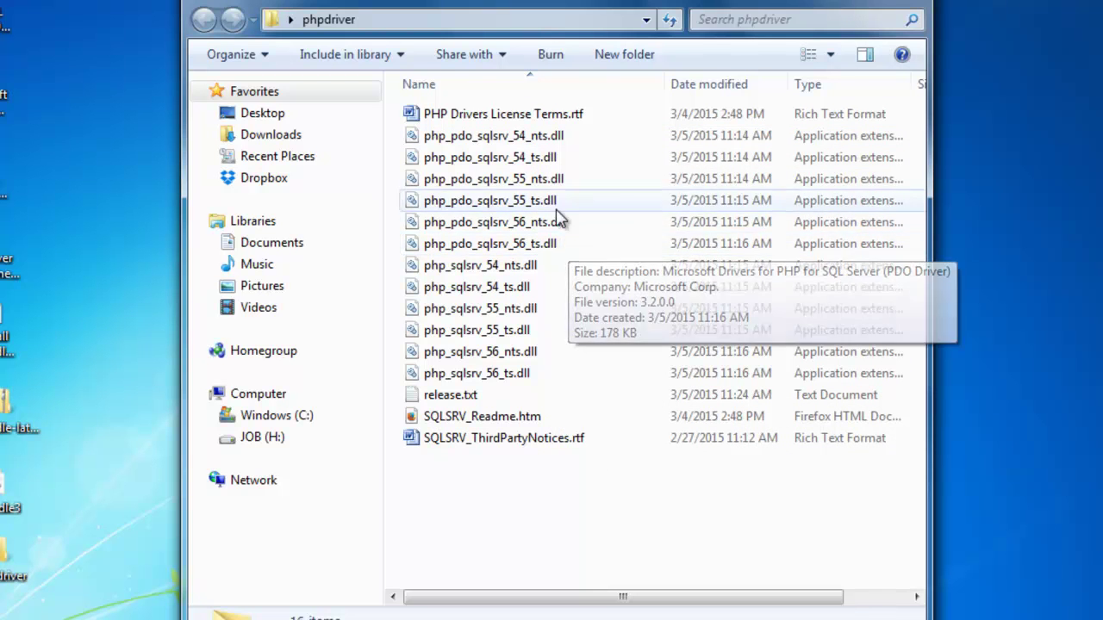
mouse_move(503, 209)
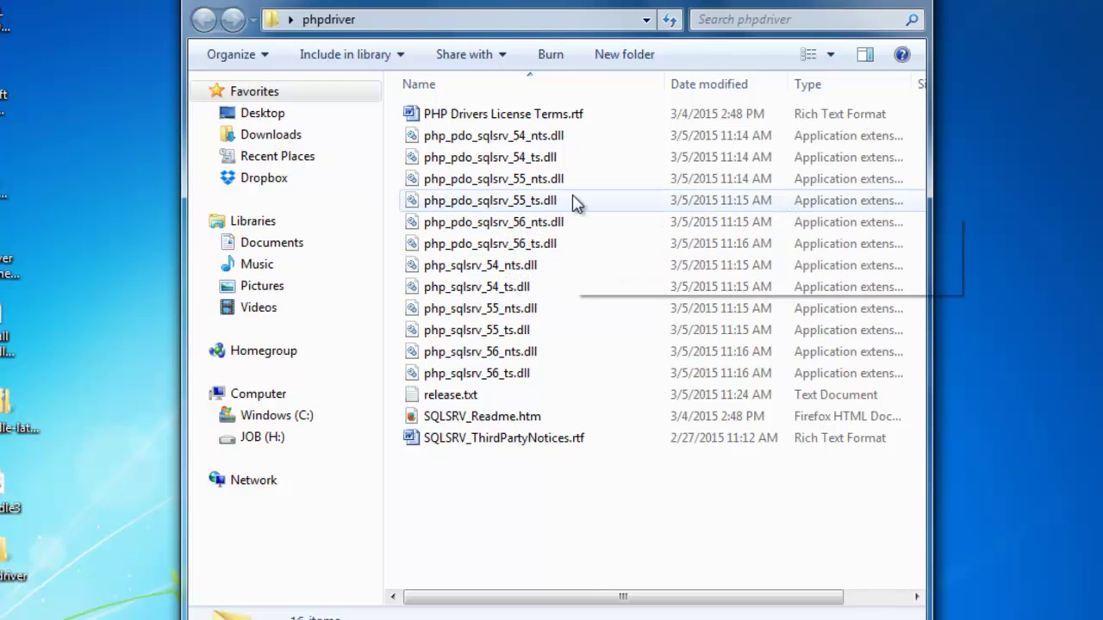
left_click(478, 211)
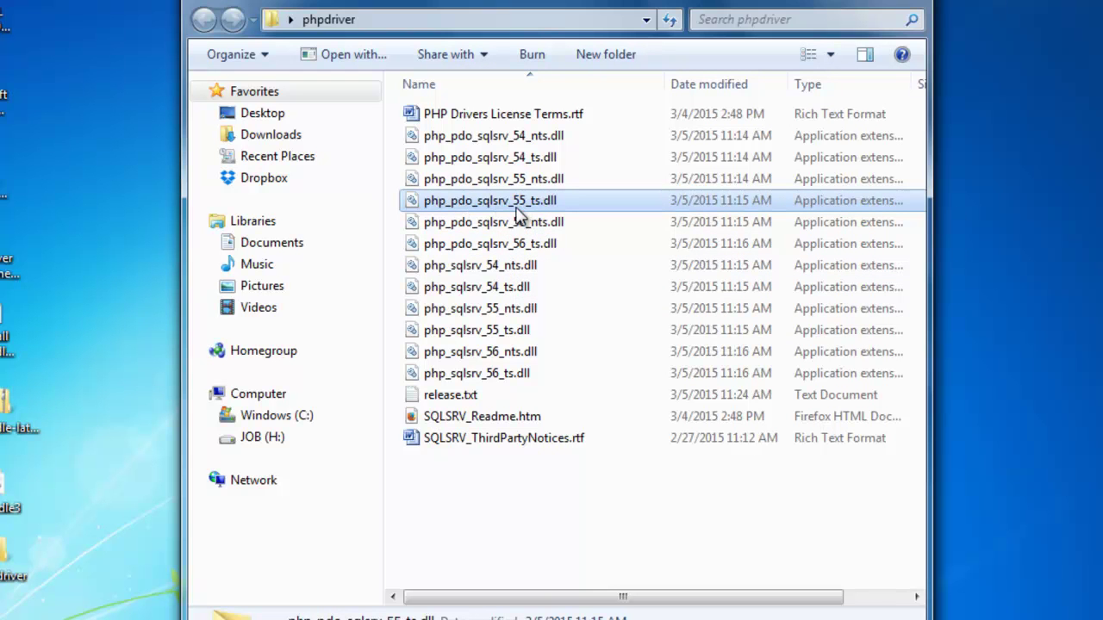
mouse_move(450, 213)
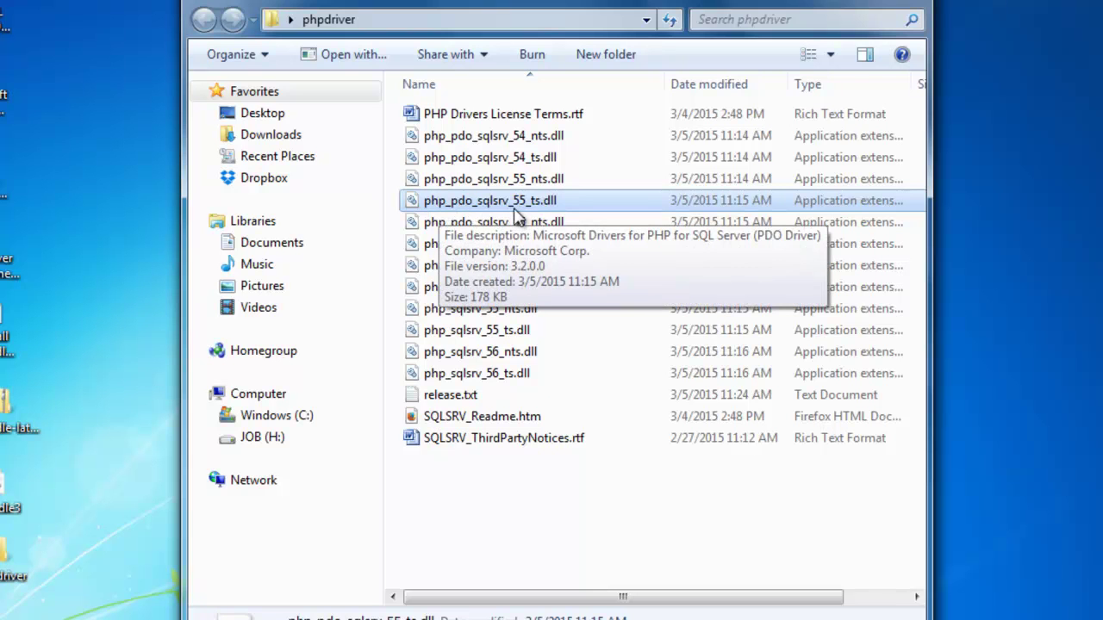
left_click(556, 224)
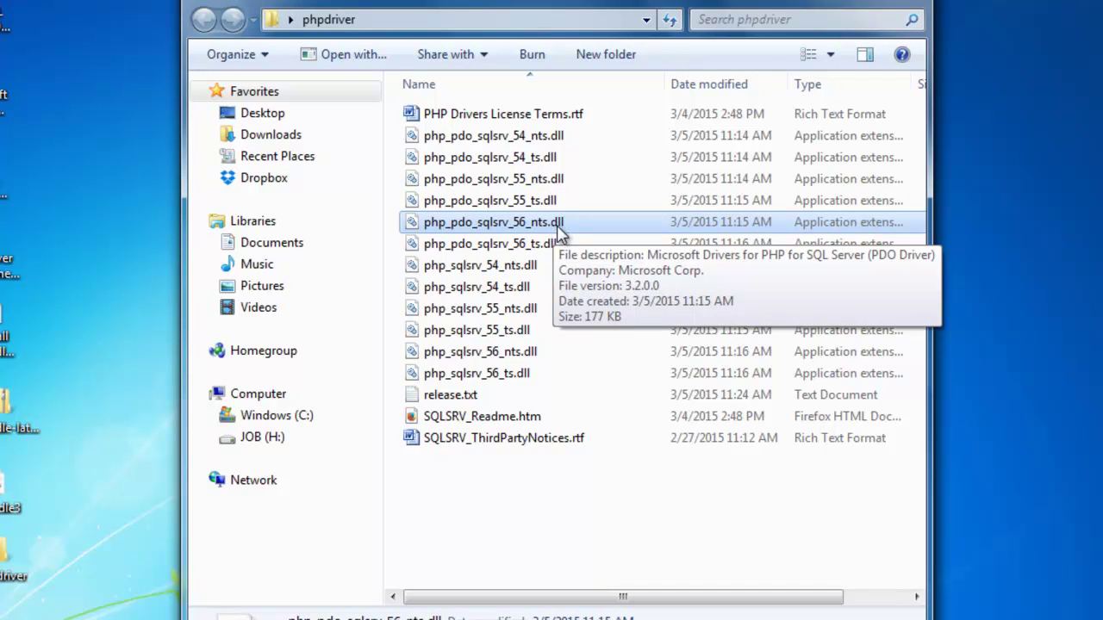
left_click(524, 355, "ctrl")
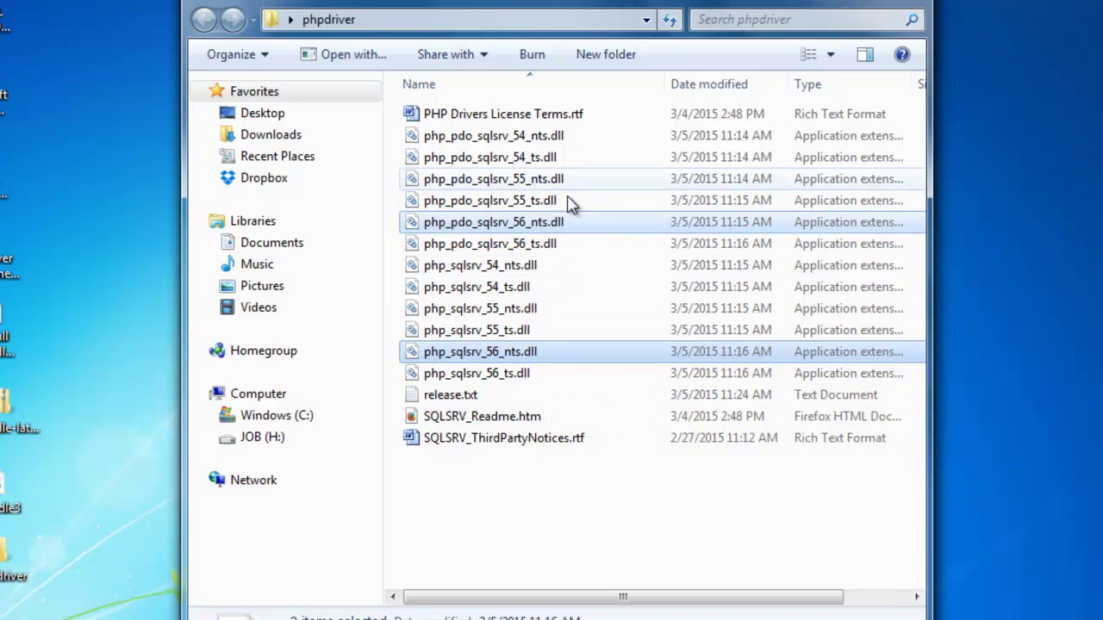
Step: Move php_pdo_sqlsrv_55_nts.dll and php_sqlsrv_55_nts.dll to the desktop, close the folder, and arrange the icons
left_click(538, 181)
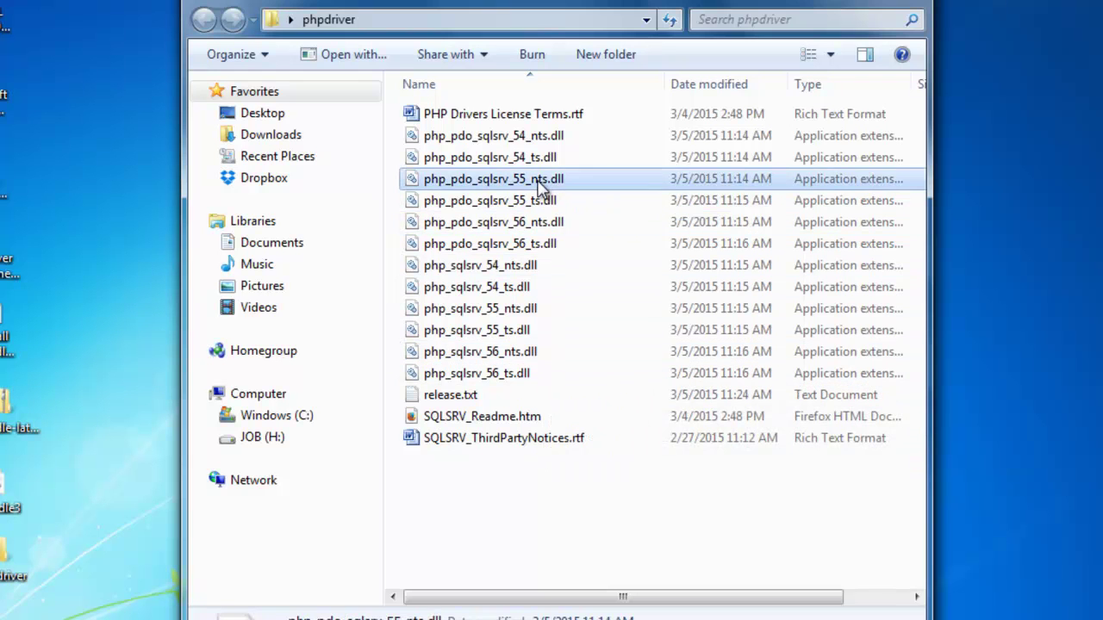
left_click(523, 310, "ctrl")
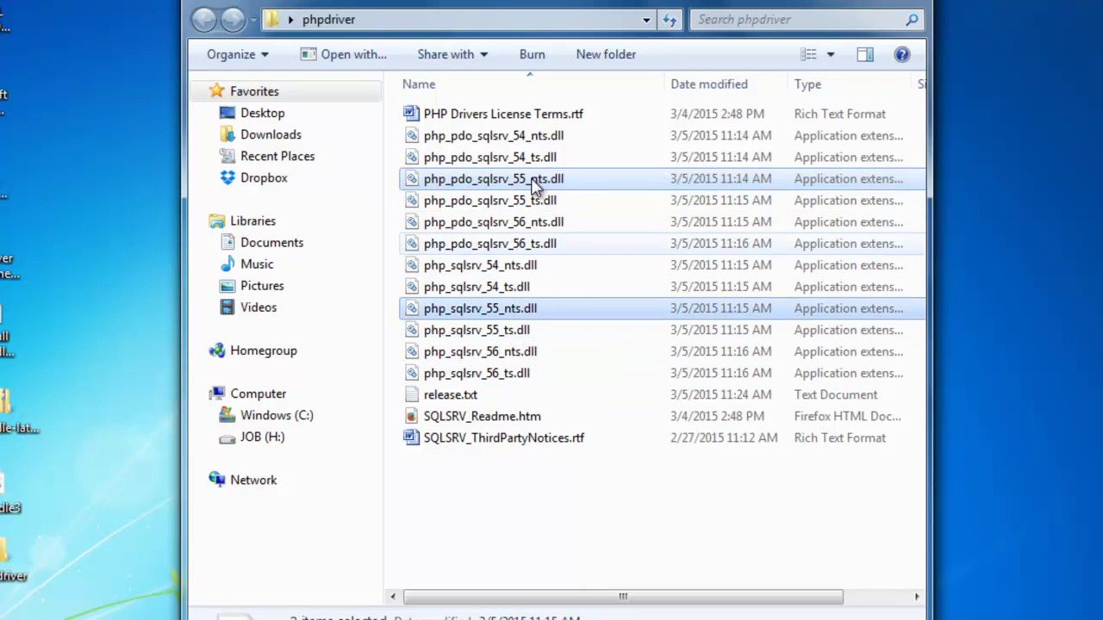
left_click_drag(464, 196, 130, 299)
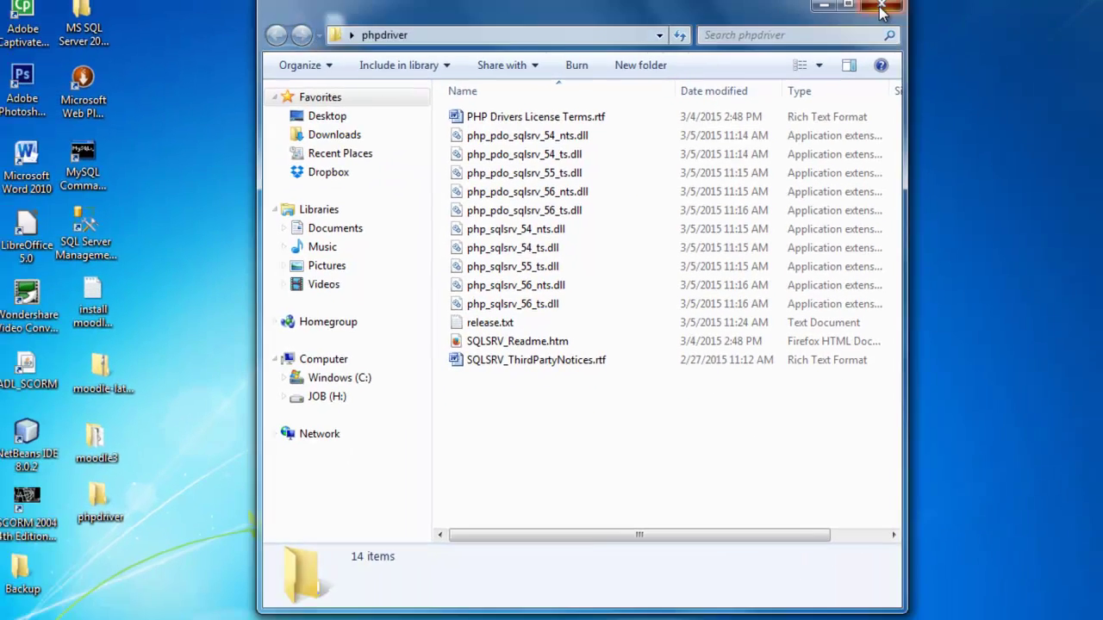
left_click(881, 10)
left_click_drag(438, 165, 343, 26)
left_click_drag(261, 45, 234, 42)
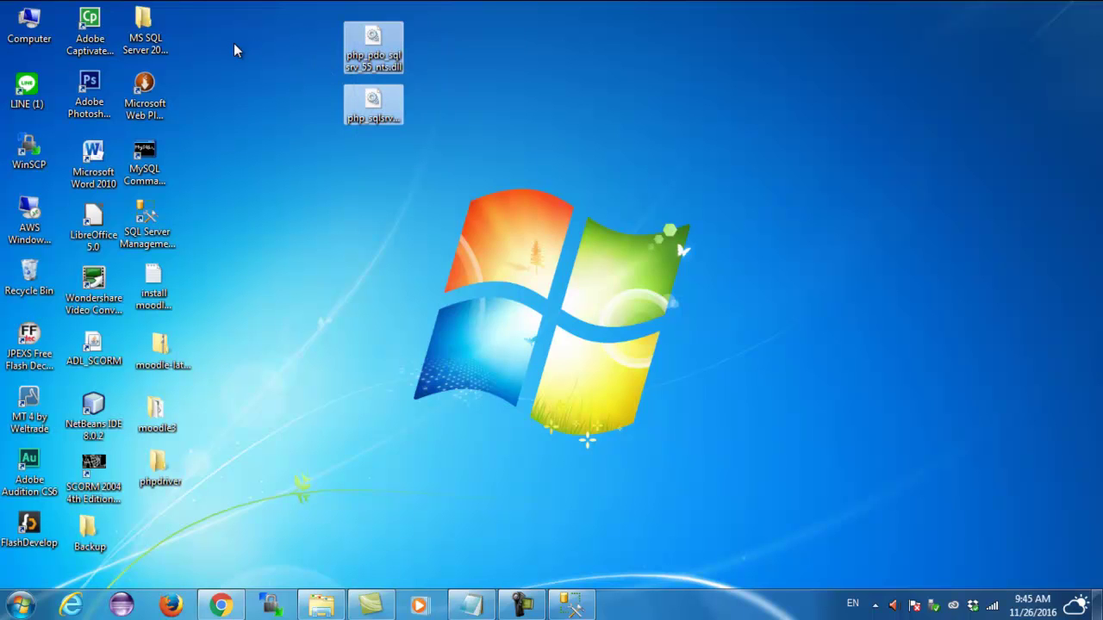
Step: Launch IIS Manager via Start > Control Panel > Administrative Tools
left_click(365, 121)
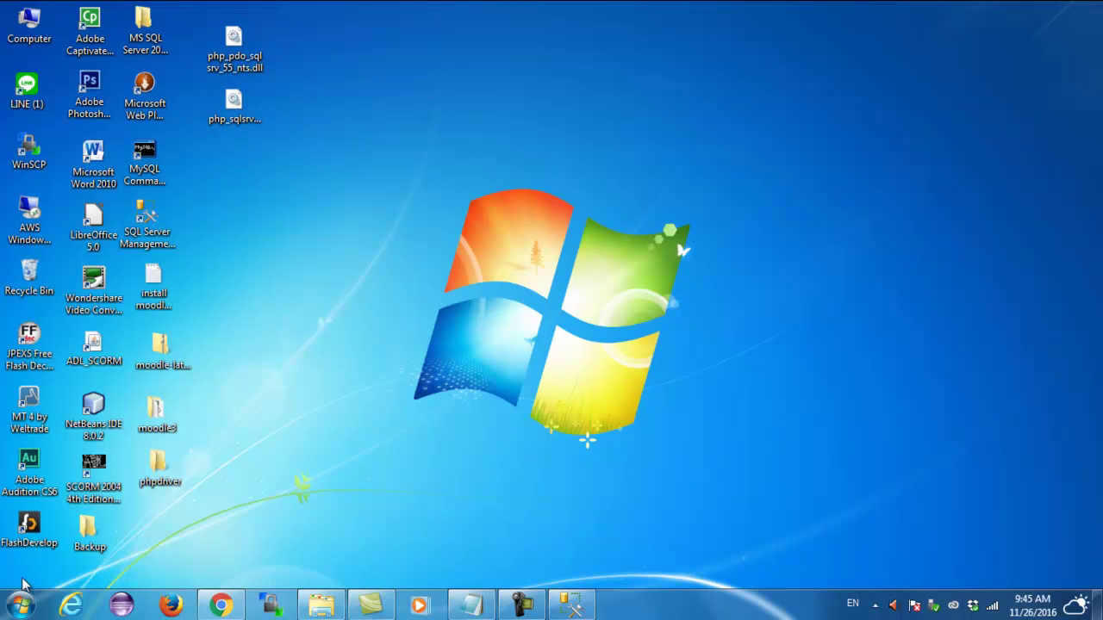
left_click(19, 606)
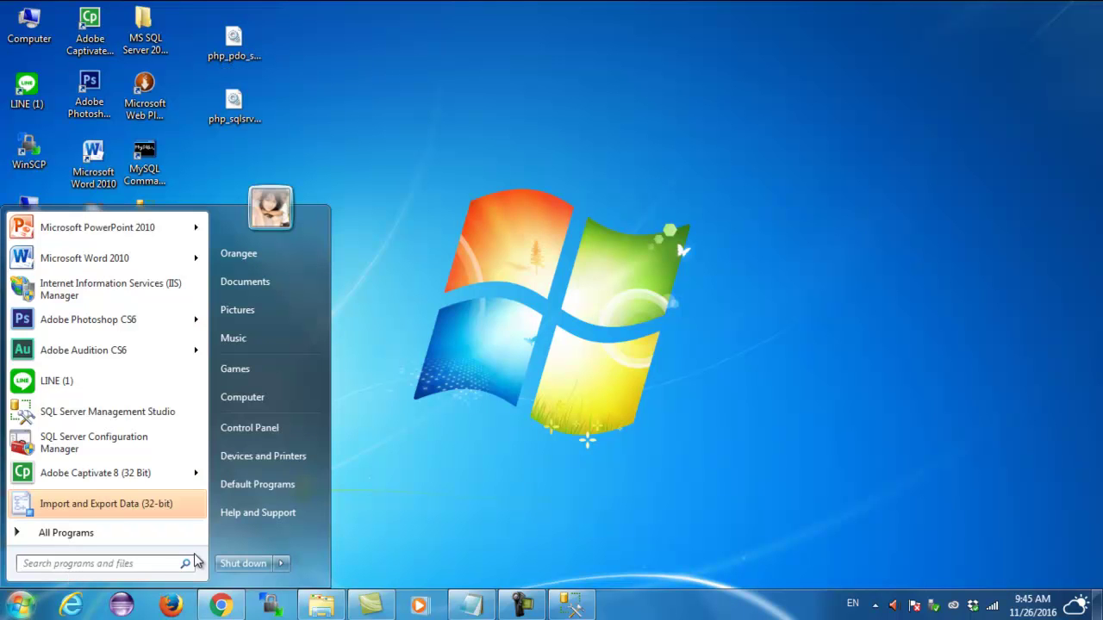
left_click(277, 428)
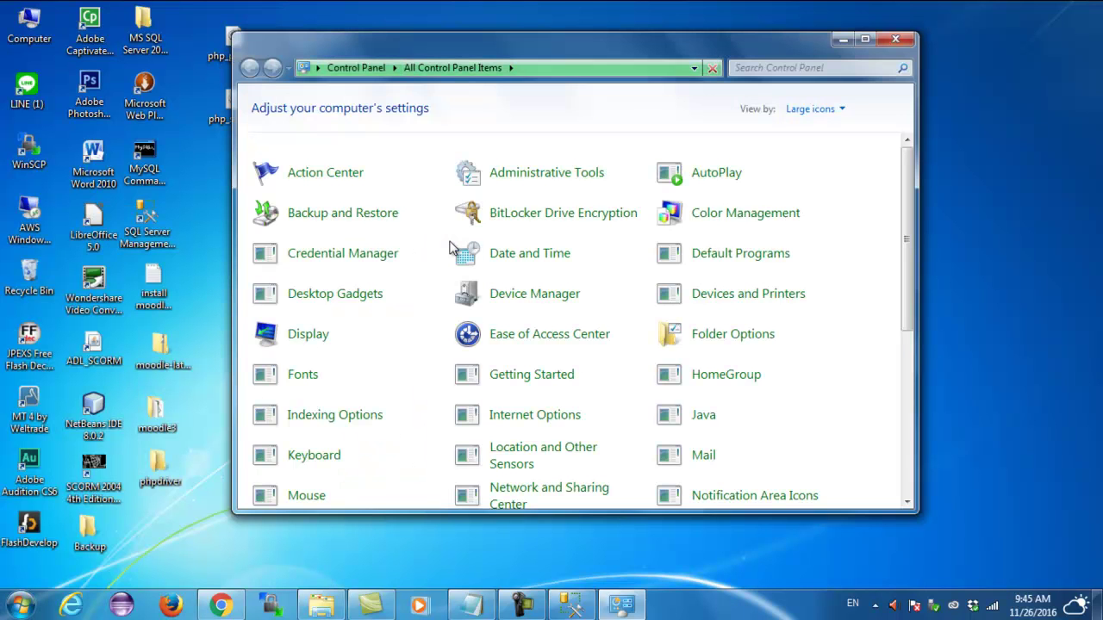
left_click(565, 177)
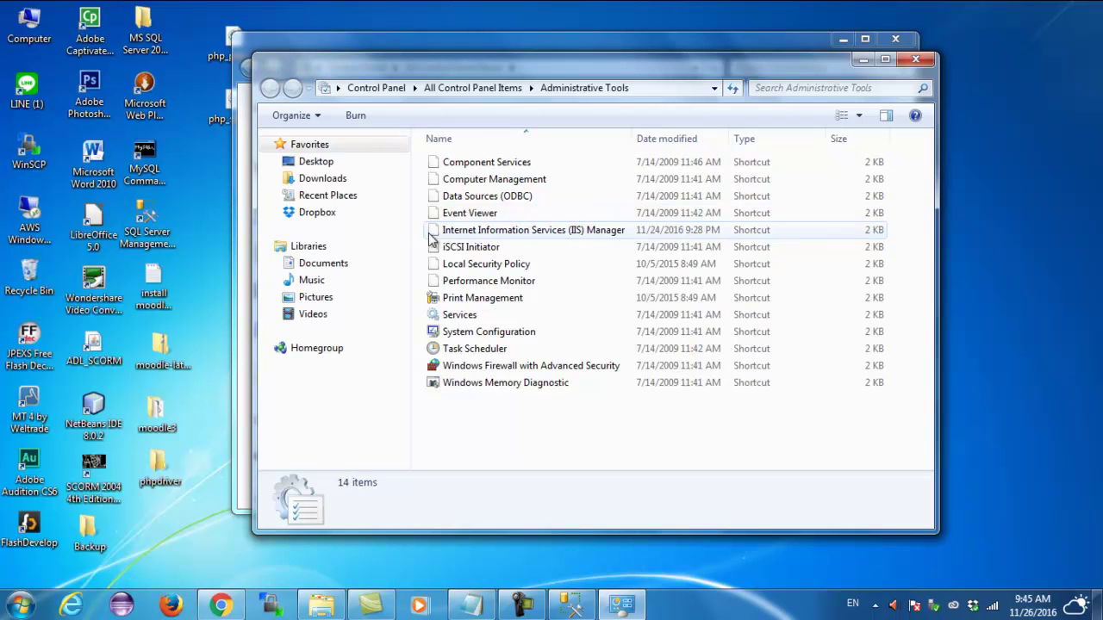
double_click(596, 231)
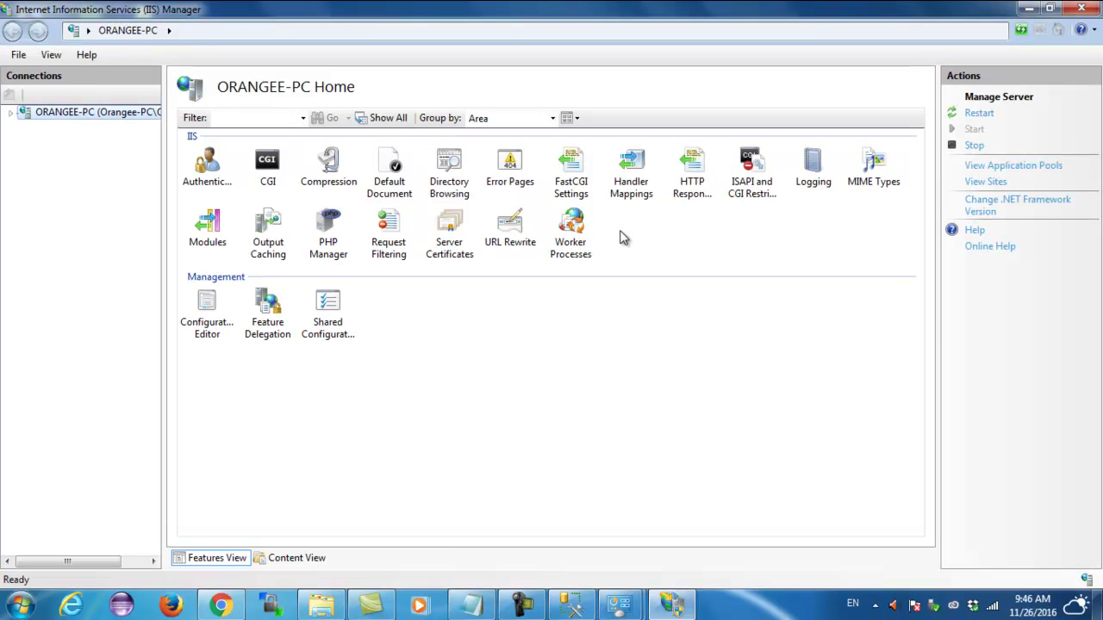
Step: In PHP Manager, add php_pdo_sqlsrv_55_nts.dll from the Desktop as a new extension
left_click(328, 233)
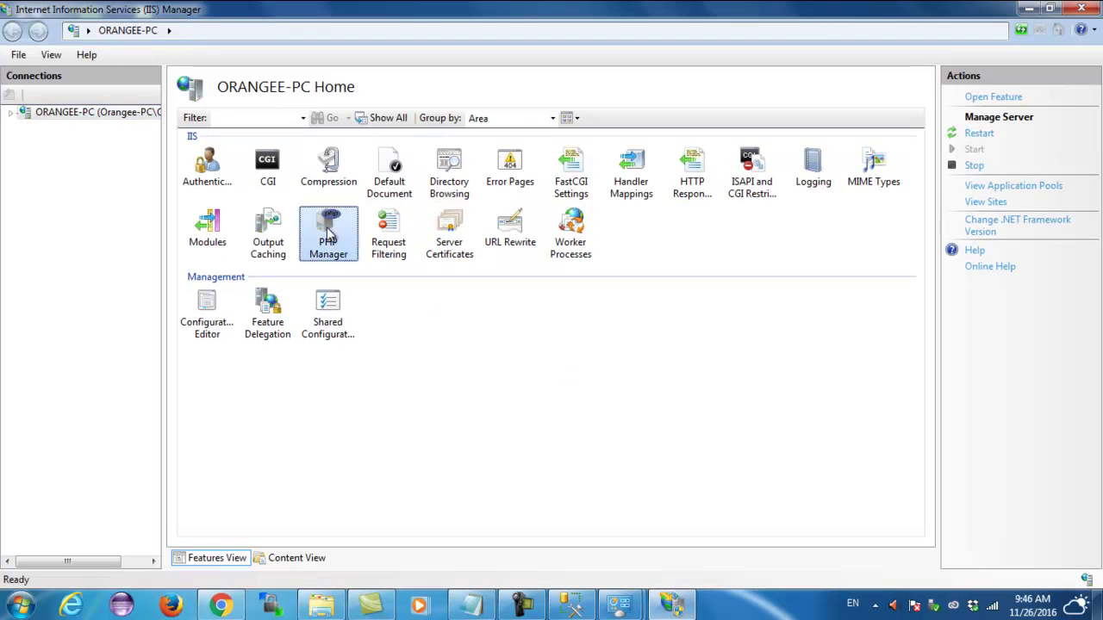
double_click(330, 230)
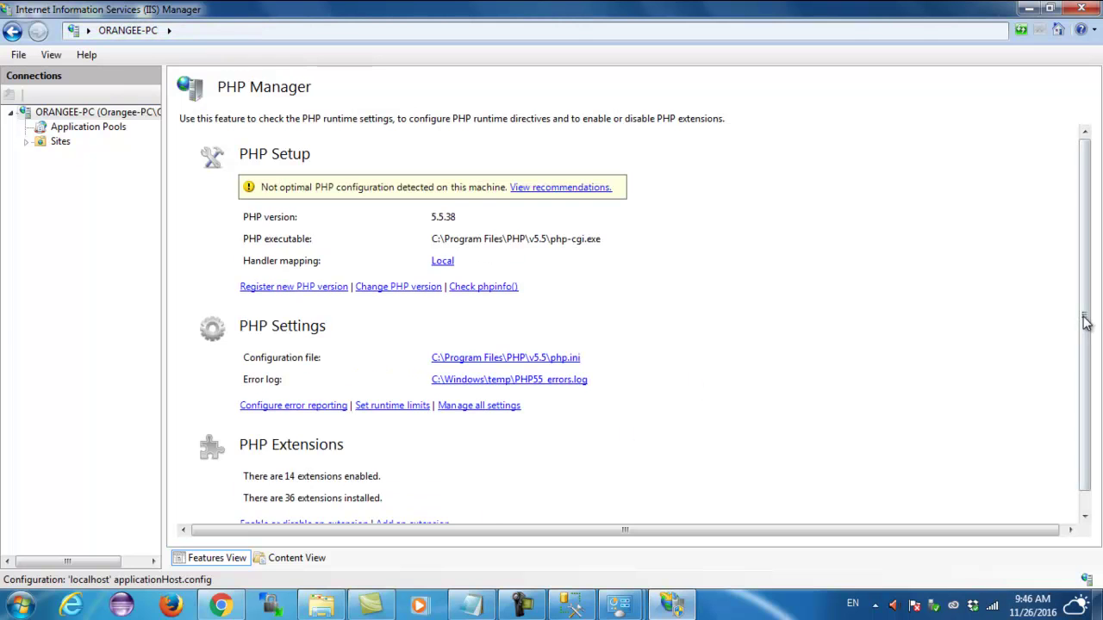
left_click_drag(1086, 322, 1086, 337)
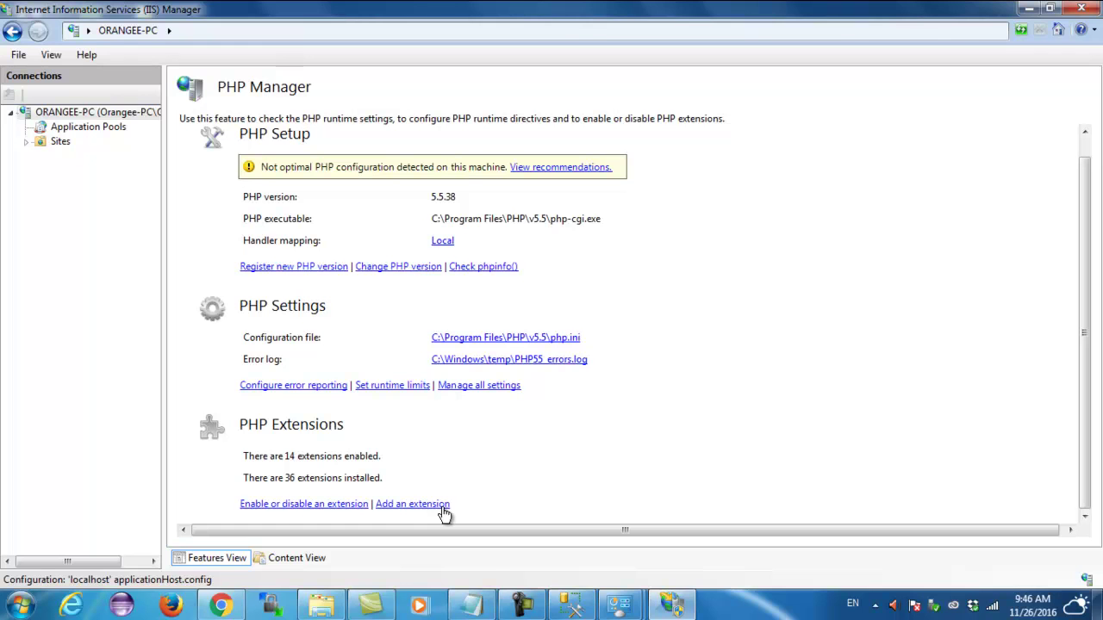
left_click(416, 507)
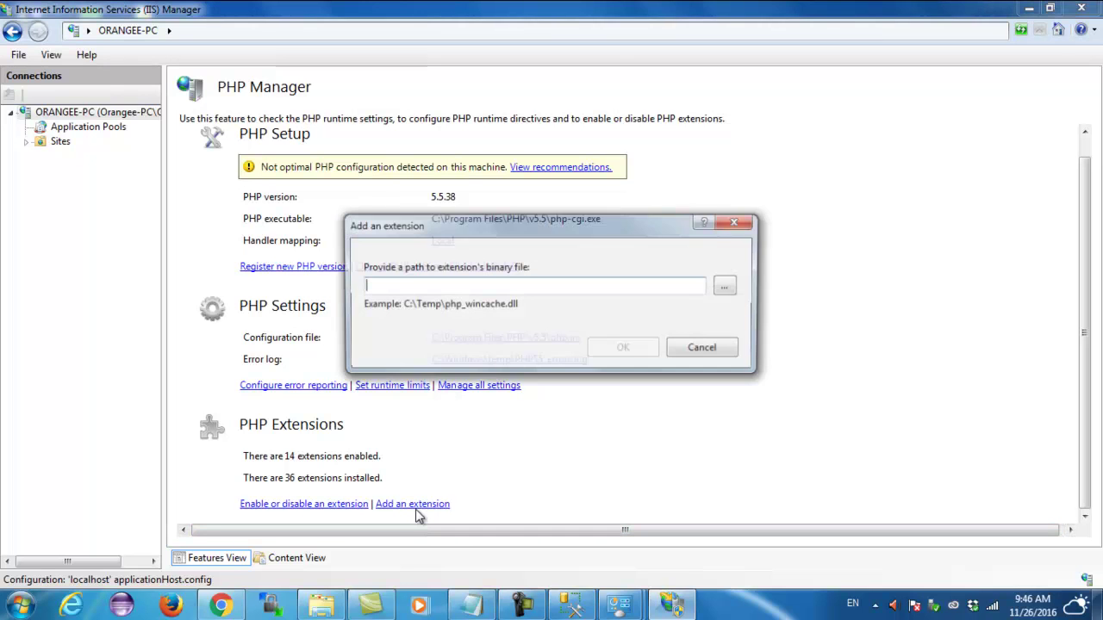
left_click(728, 288)
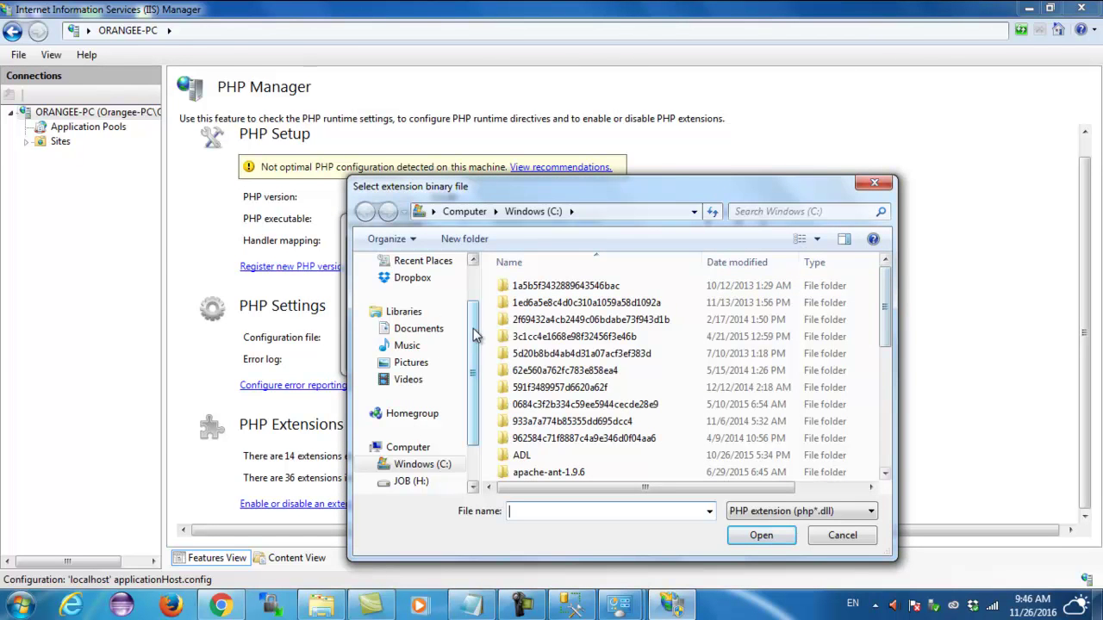
scroll(422, 336, "up", 2)
left_click(421, 286)
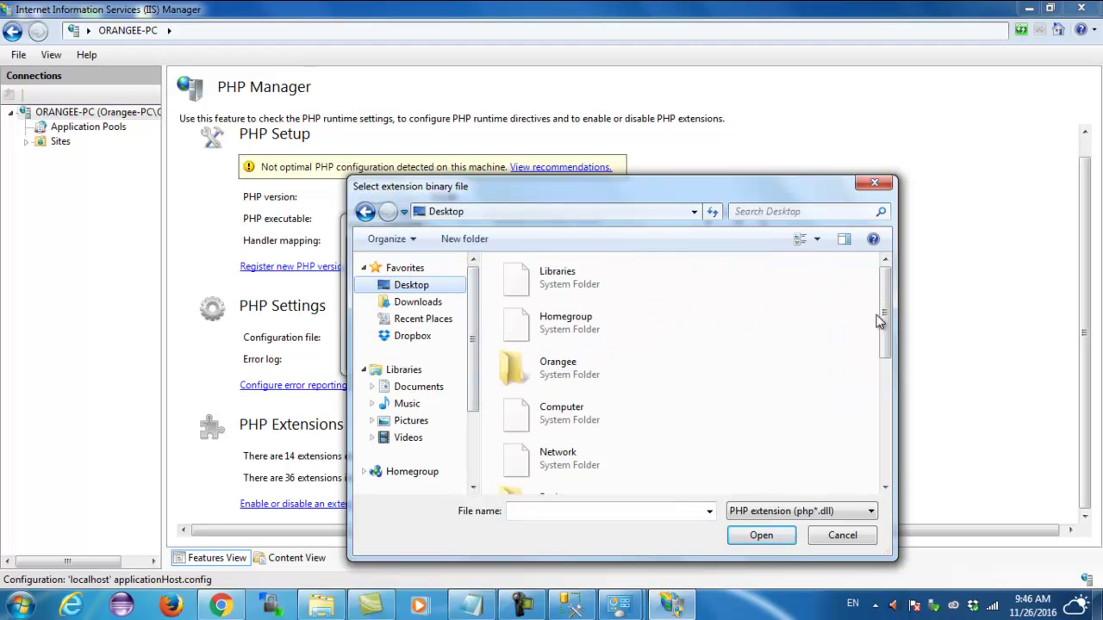
scroll(887, 431, "down", 10)
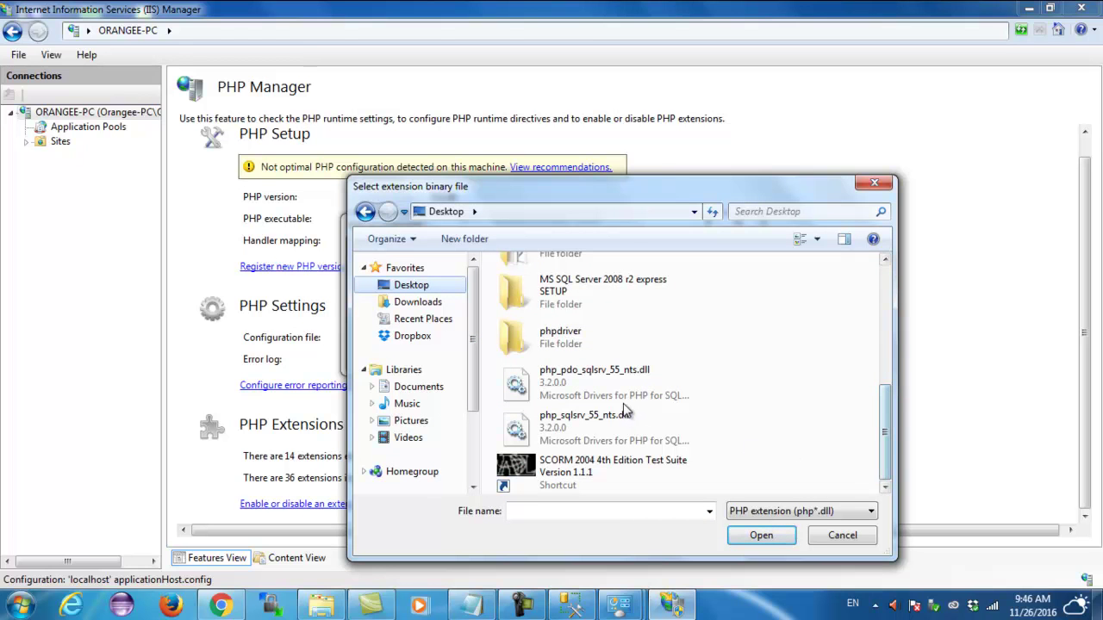
left_click(633, 375)
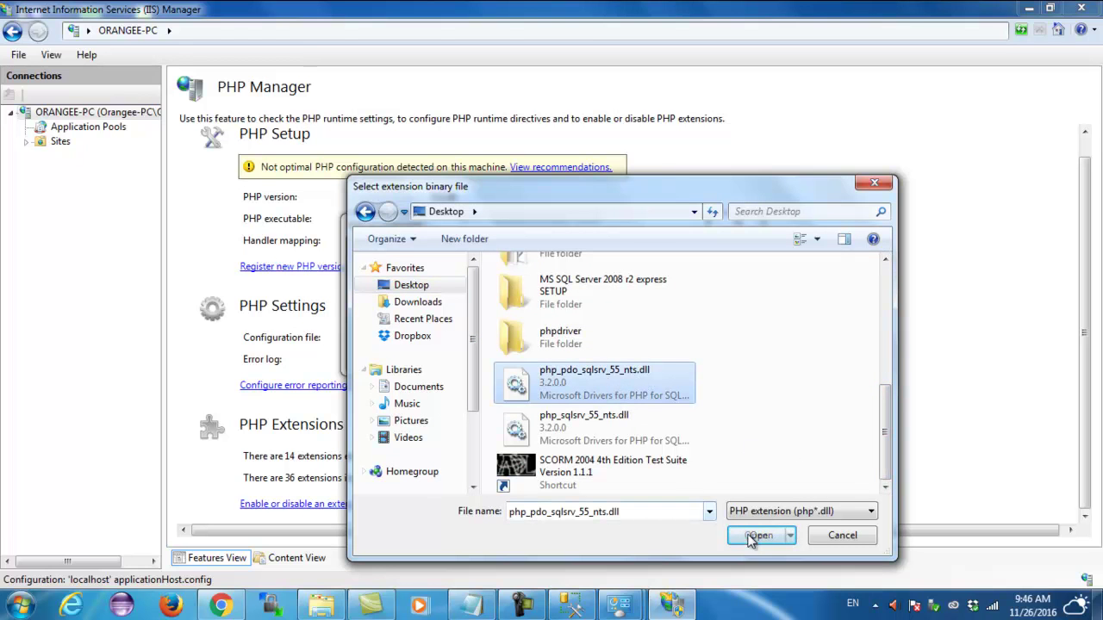
left_click(750, 539)
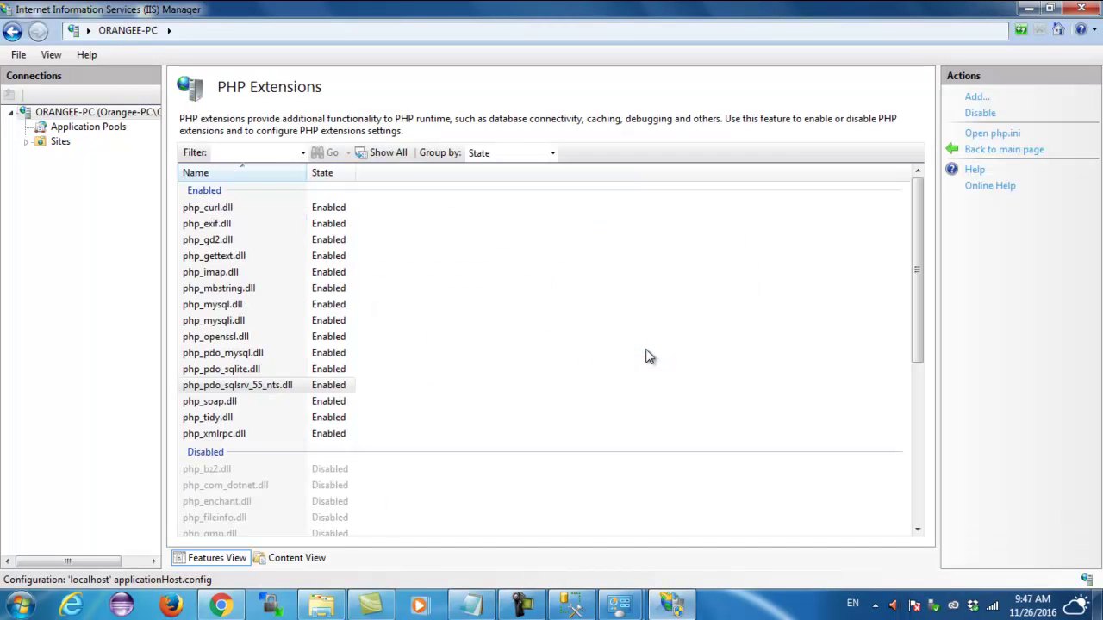
Step: Add php_sqlsrv_55_nts.dll from the Desktop as a second enabled PHP extension
left_click(233, 389)
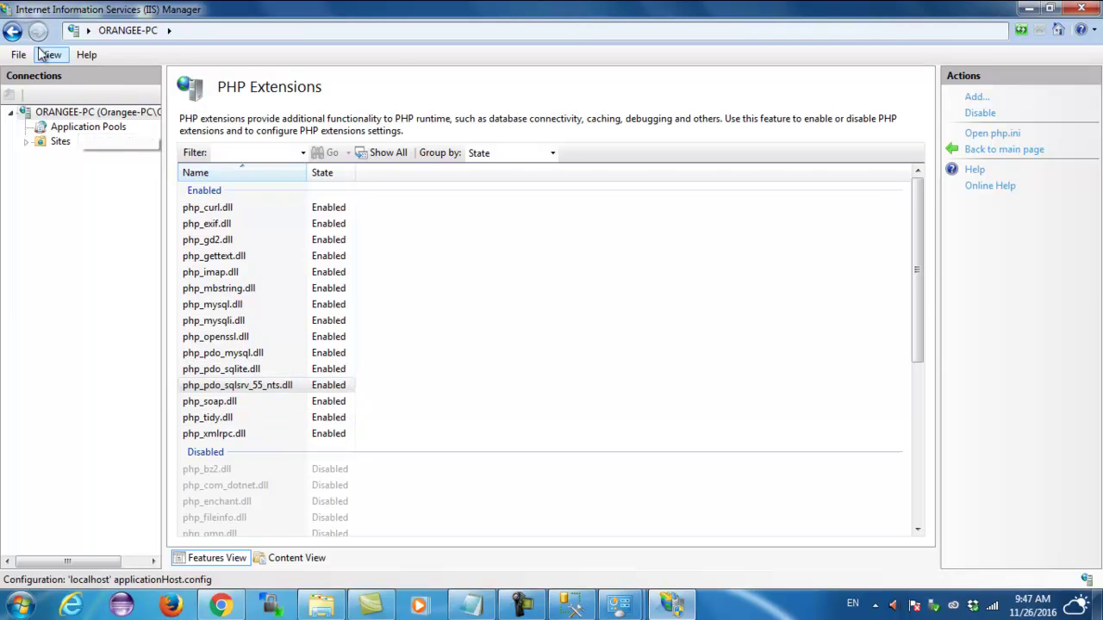
left_click(12, 30)
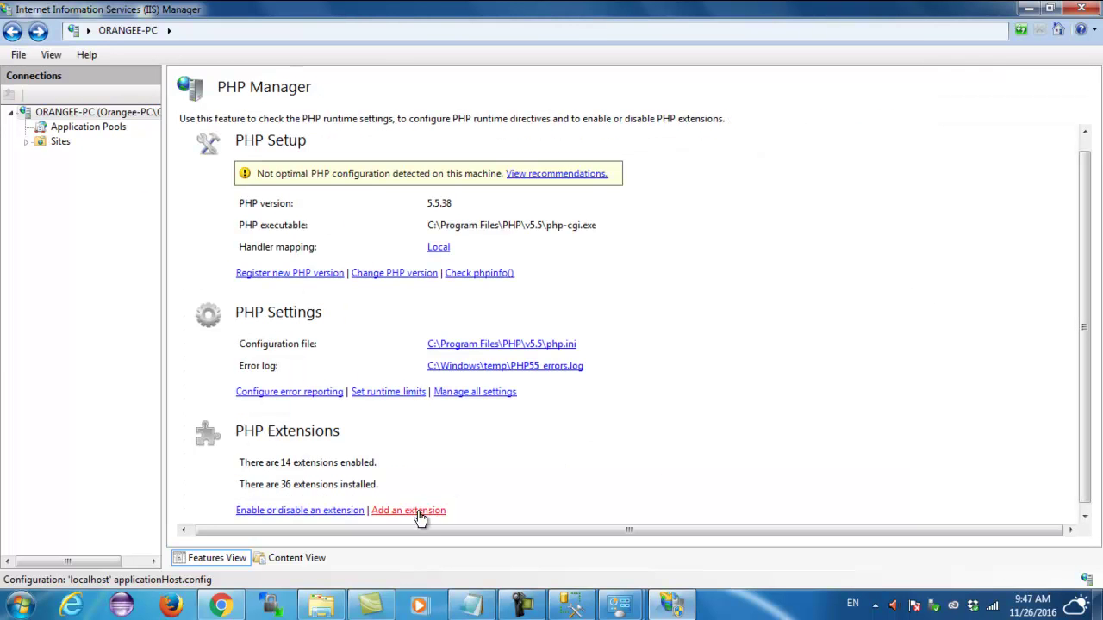
left_click(415, 510)
left_click(721, 283)
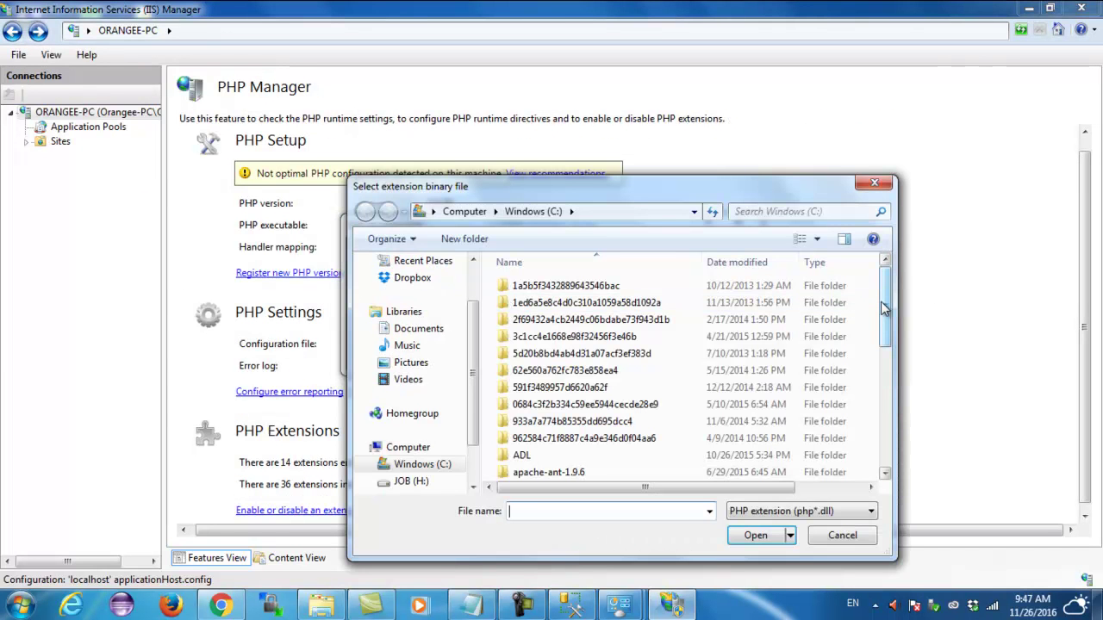
scroll(440, 274, "up", 1)
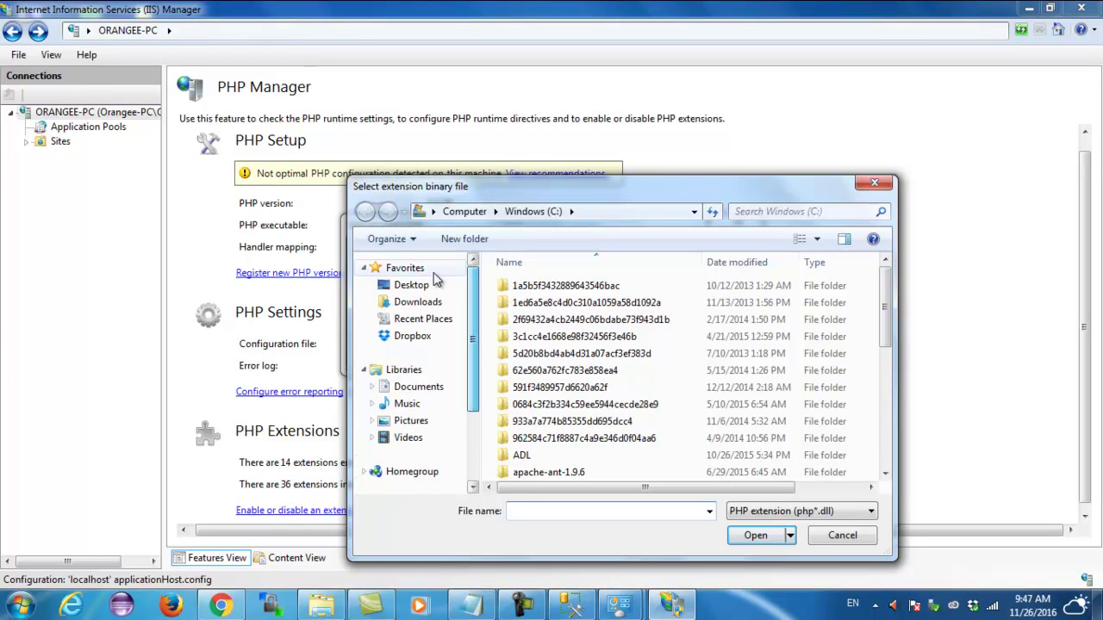
left_click(422, 291)
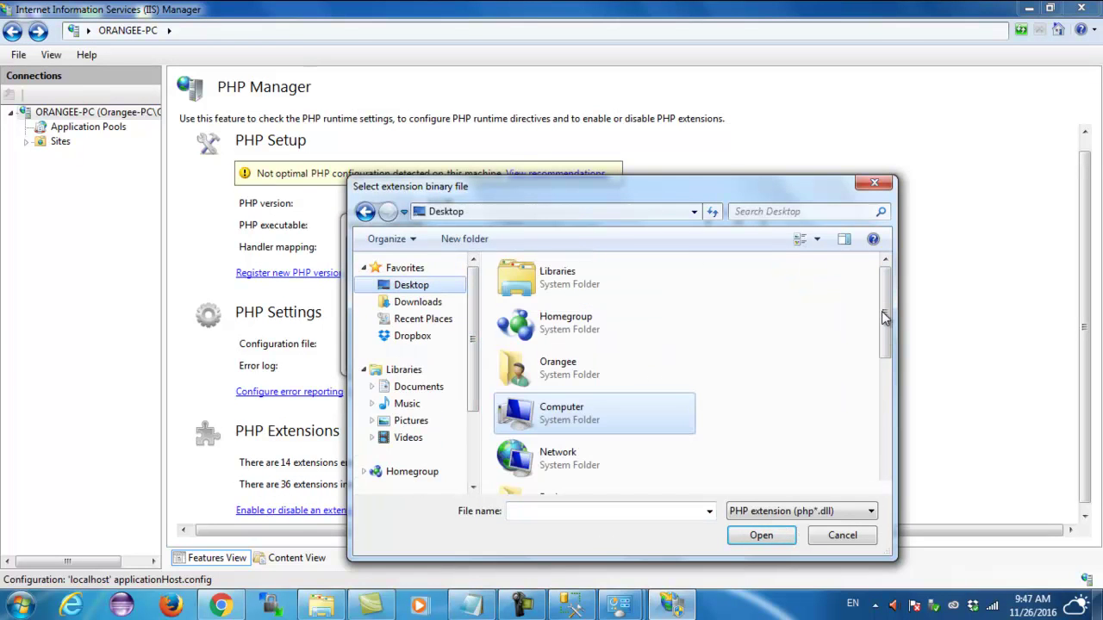
scroll(888, 480, "down", 5)
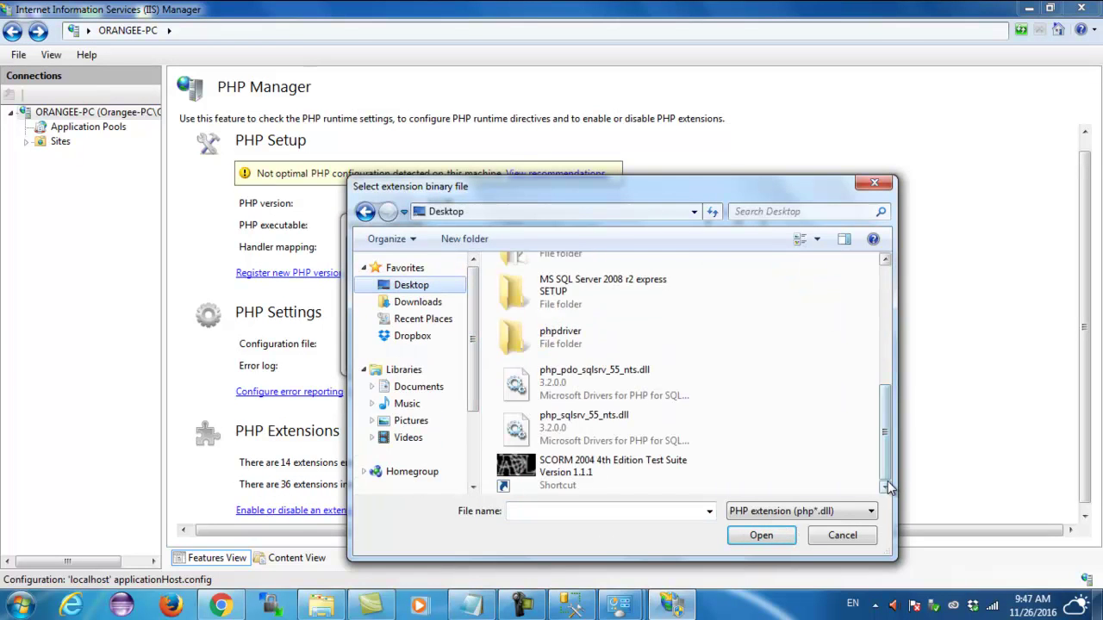
double_click(601, 418)
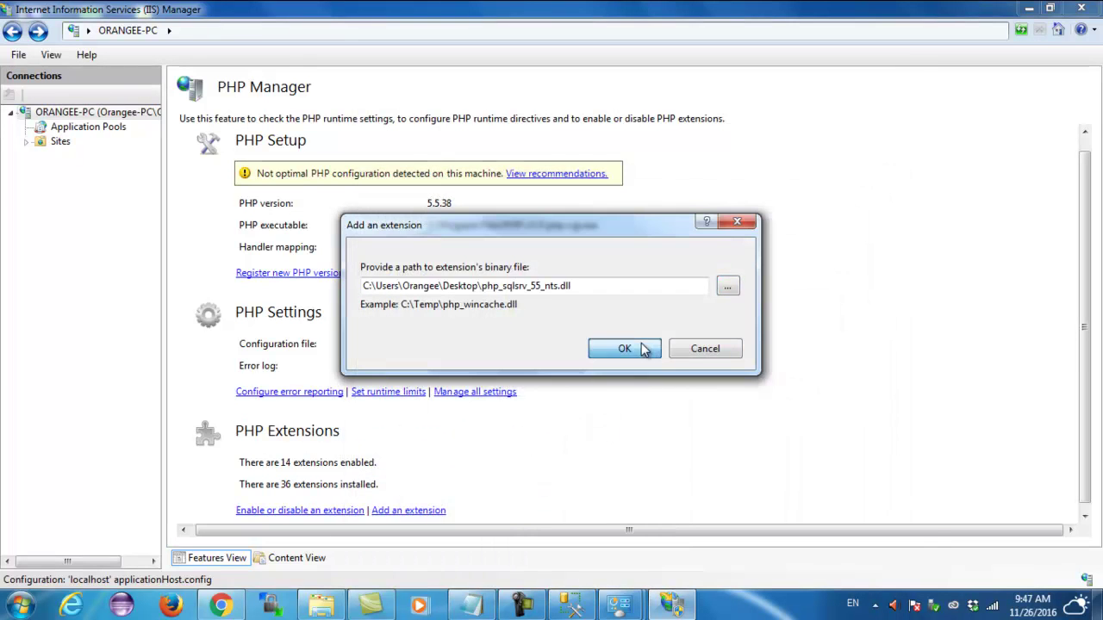
left_click(642, 348)
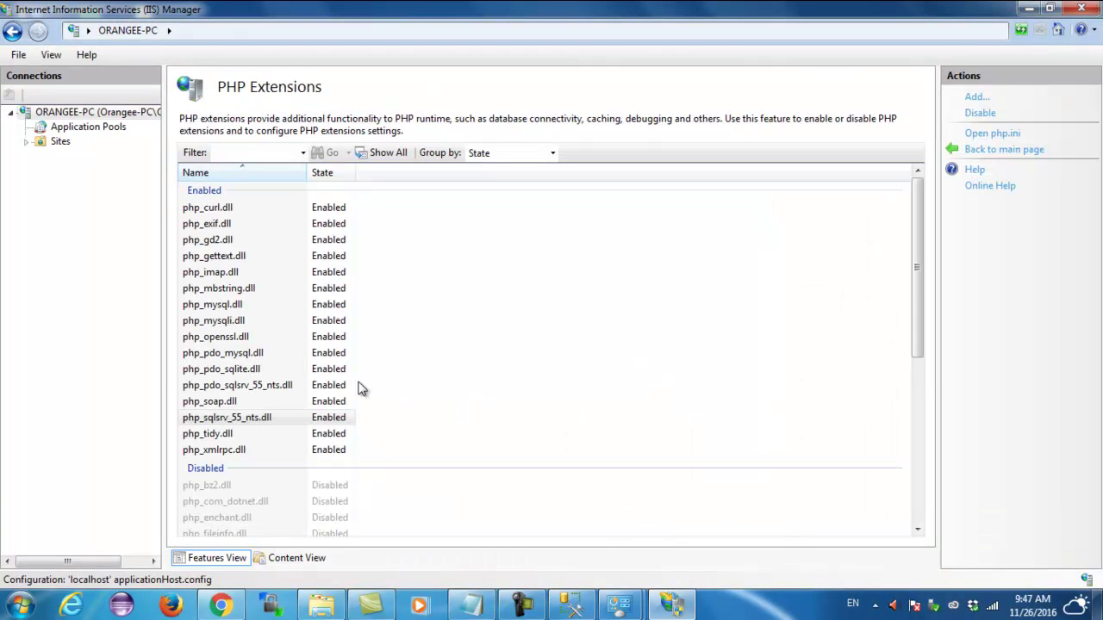
left_click(266, 419)
Step: Minimize IIS Manager and close the Administrative Tools and Control Panel windows
left_click_drag(918, 320, 930, 249)
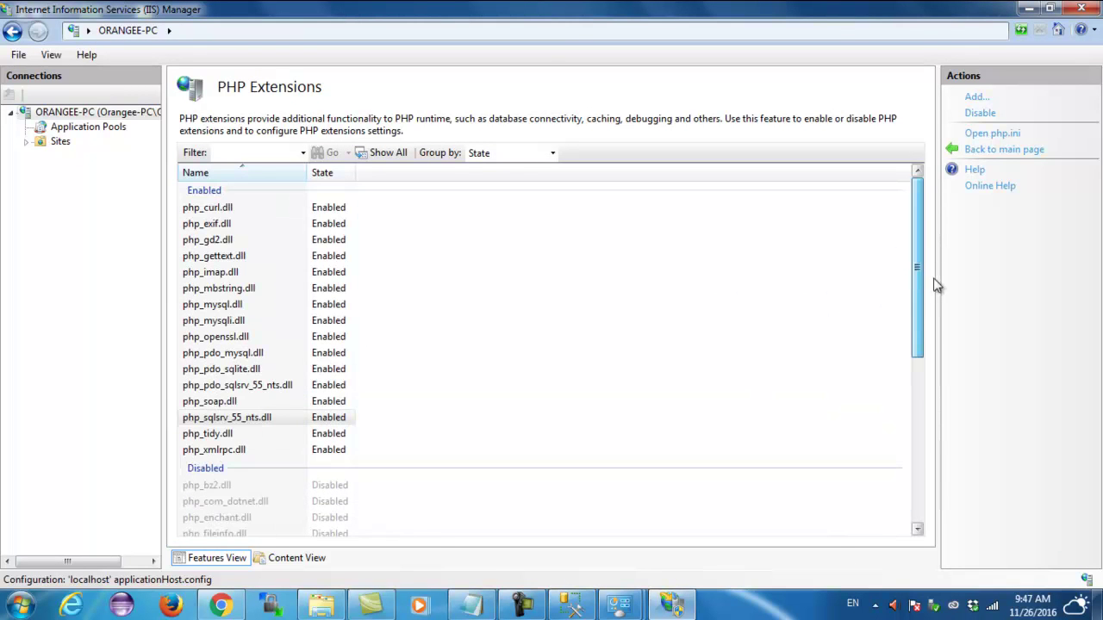
left_click(1029, 9)
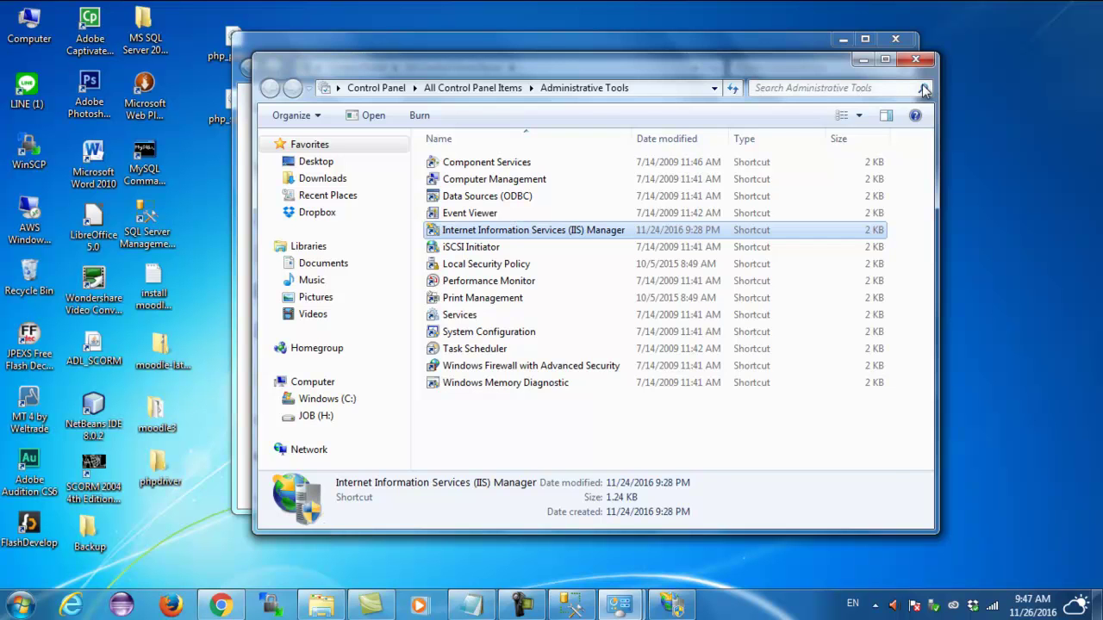
left_click(915, 58)
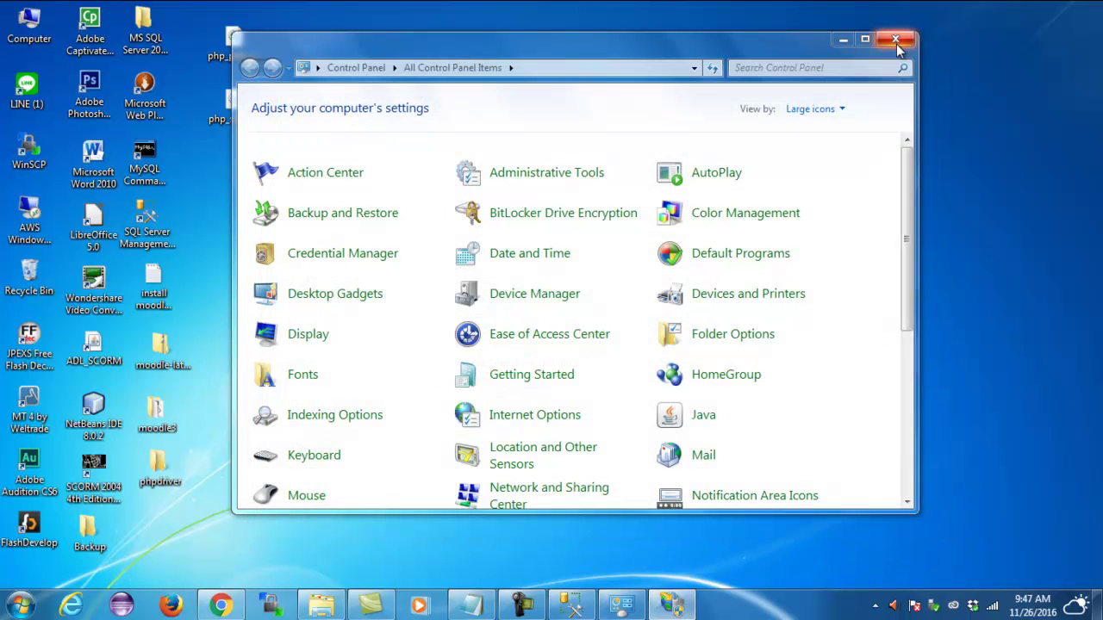
left_click(896, 38)
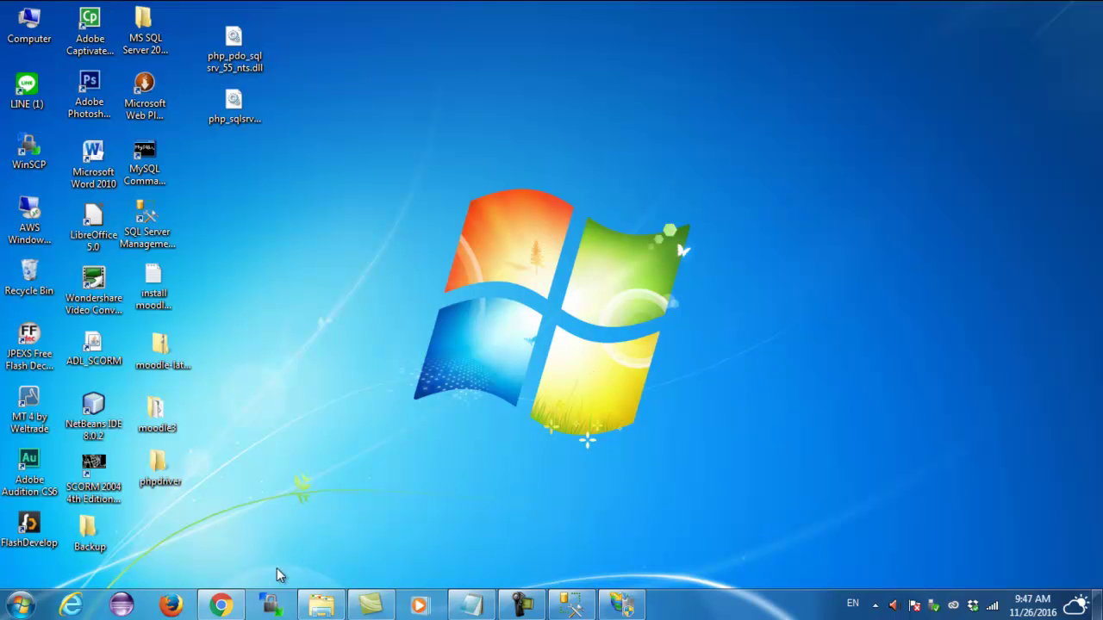
Step: Select the test-connection PHP code in step 9 of the Moodle SQL Server driver guide, then minimize Chrome
left_click(222, 605)
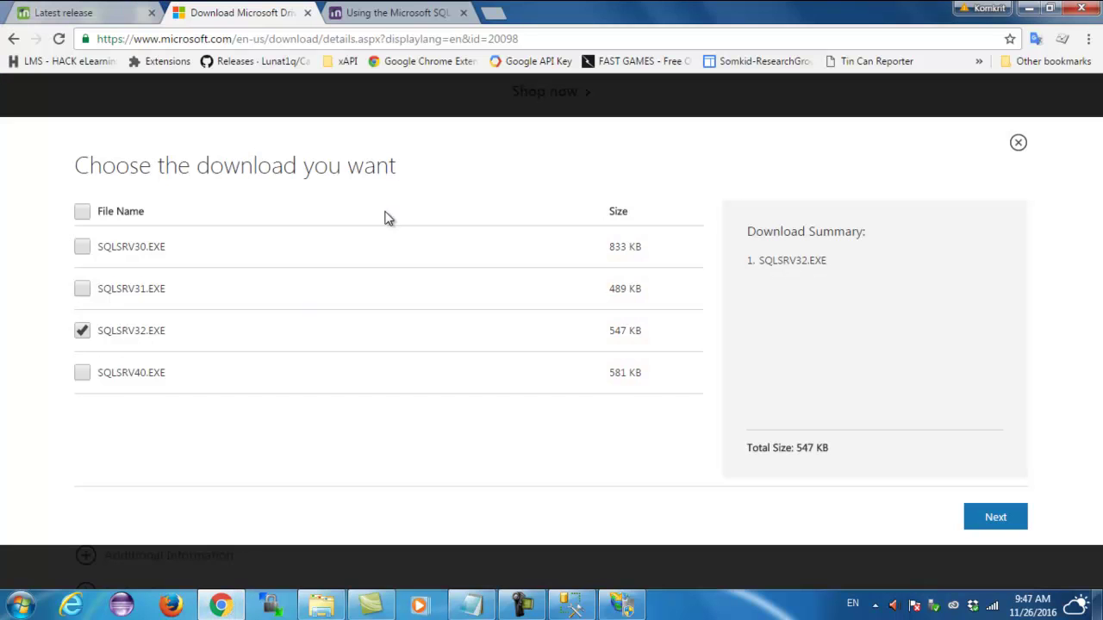
left_click(409, 8)
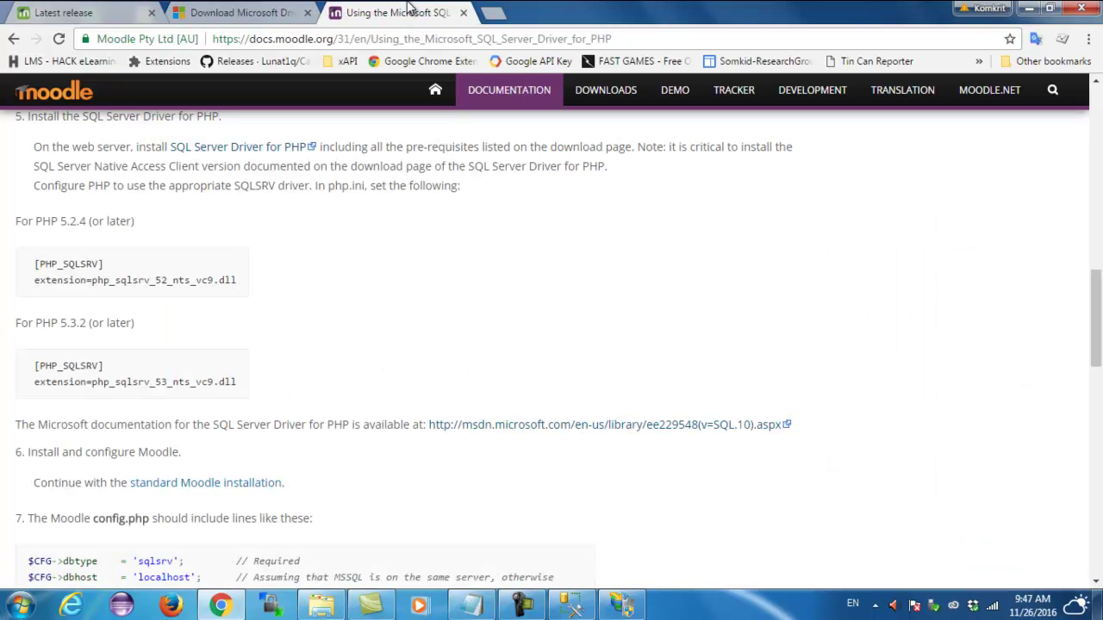
left_click_drag(1098, 299, 1098, 147)
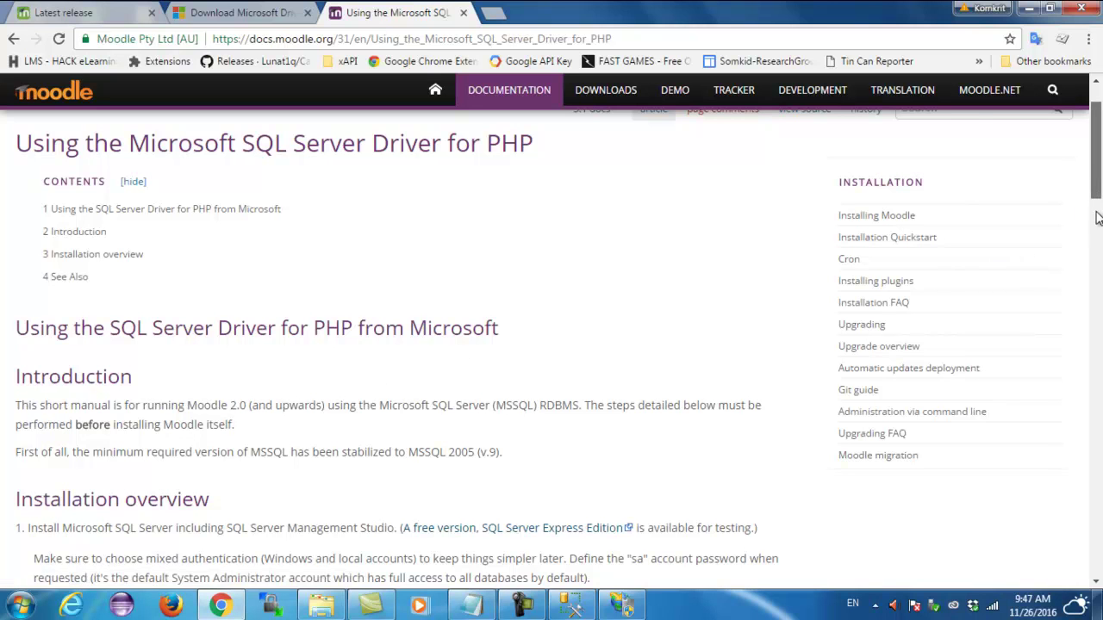
left_click_drag(1098, 210, 1098, 259)
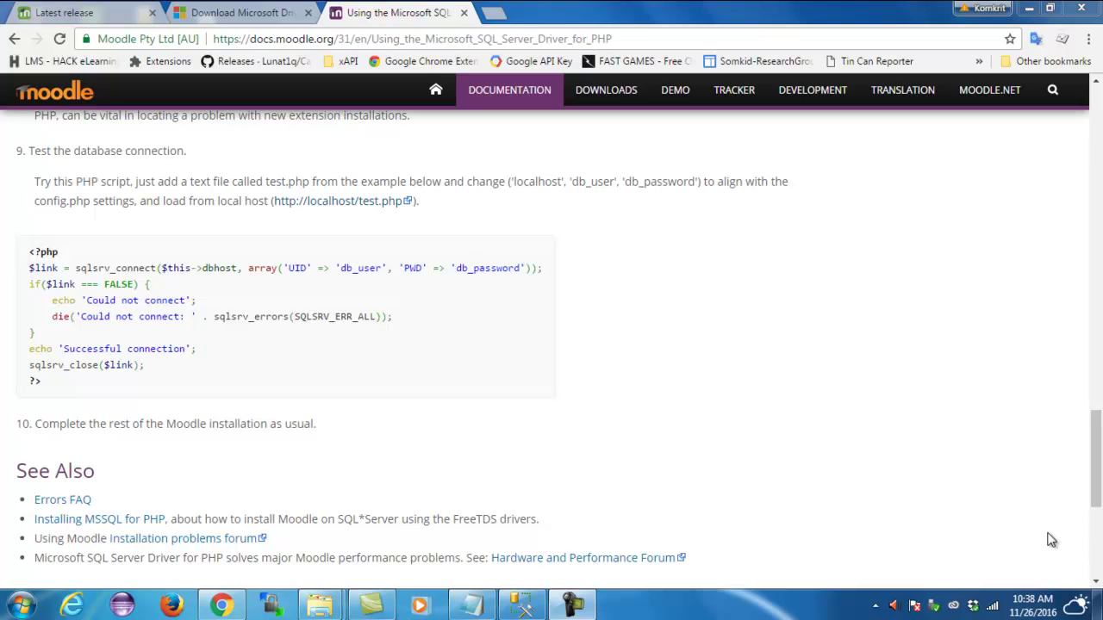
left_click_drag(62, 390, 26, 251)
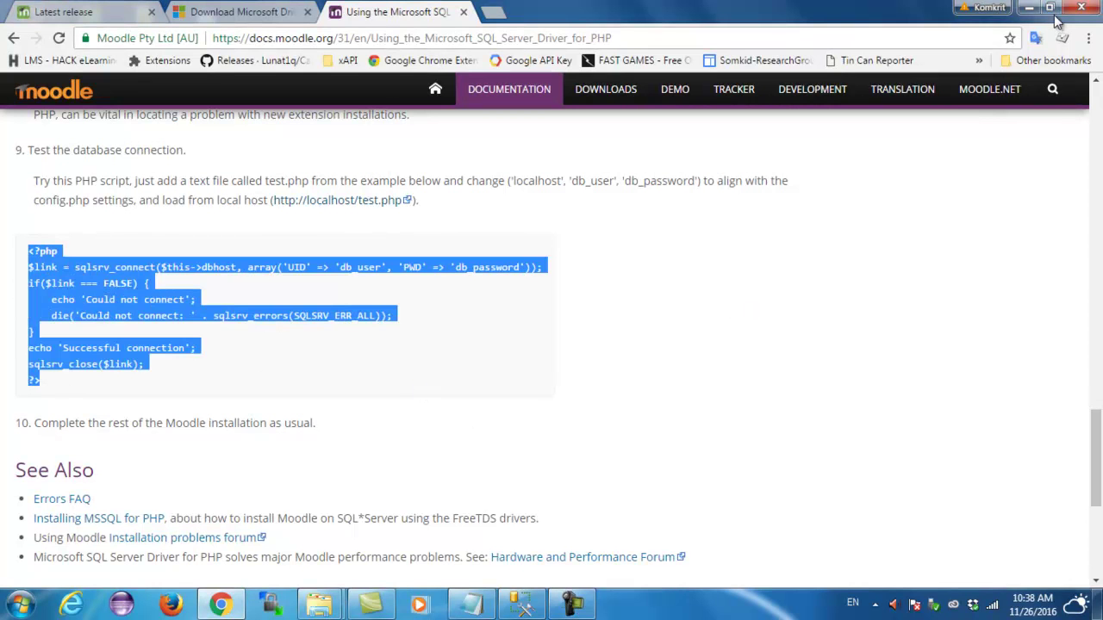
left_click(1029, 7)
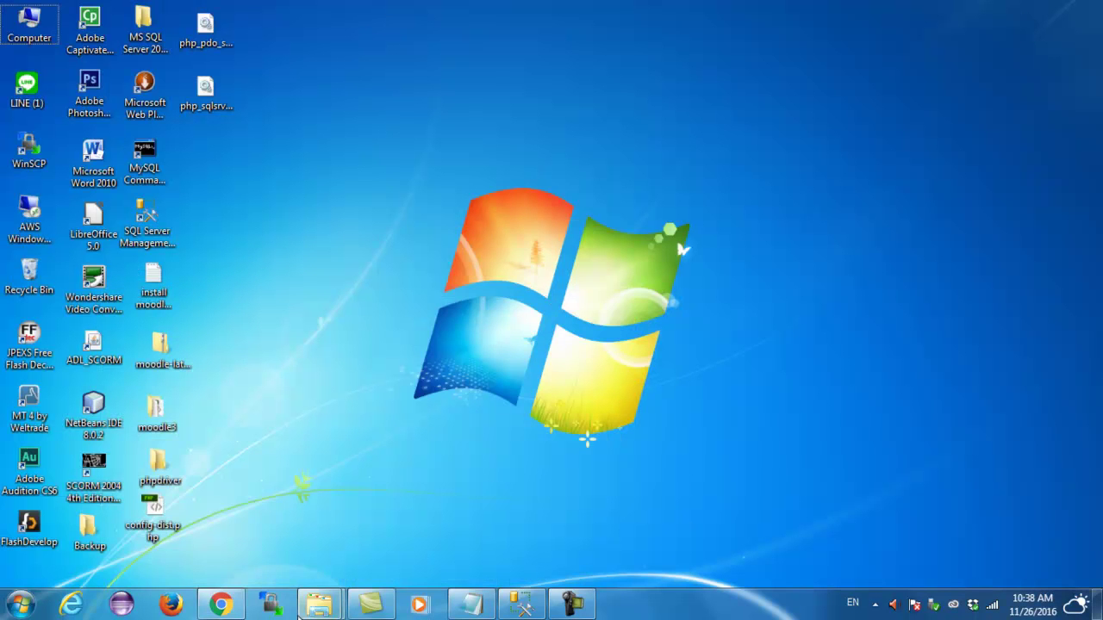
Step: Create a new text document in the C:\inetpub\wwwroot Explorer folder
key("alt+Tab")
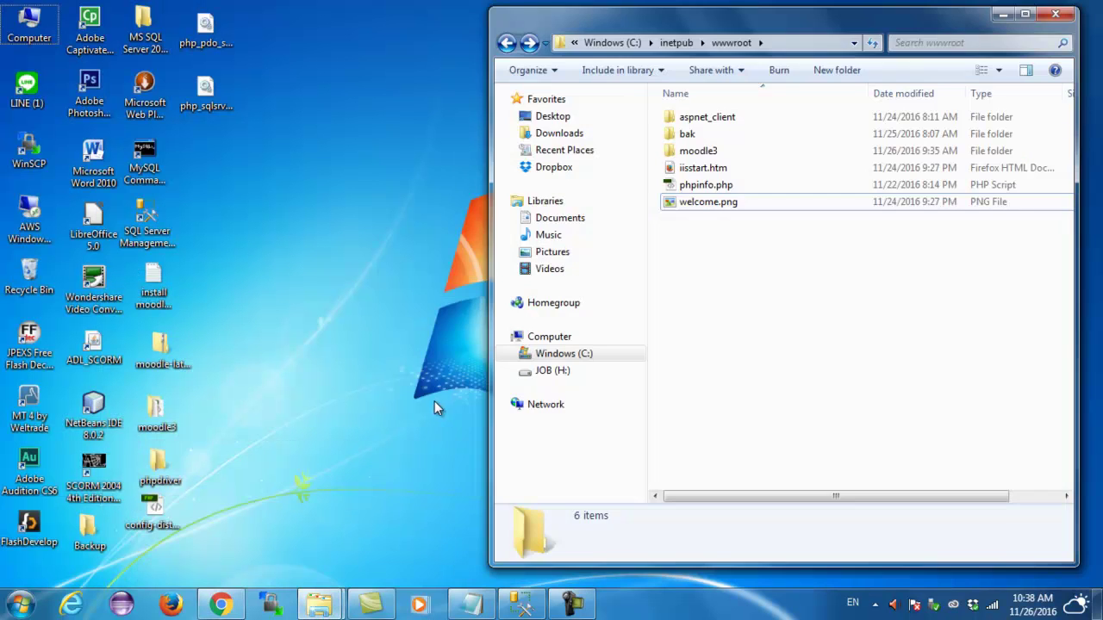
left_click_drag(779, 20, 741, 38)
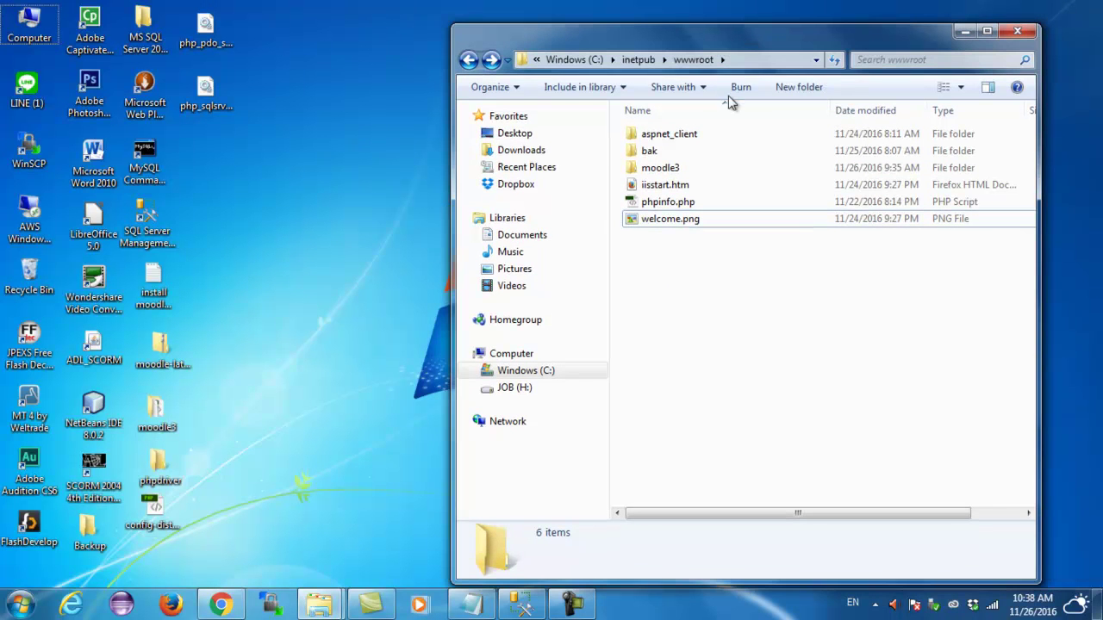
right_click(656, 265)
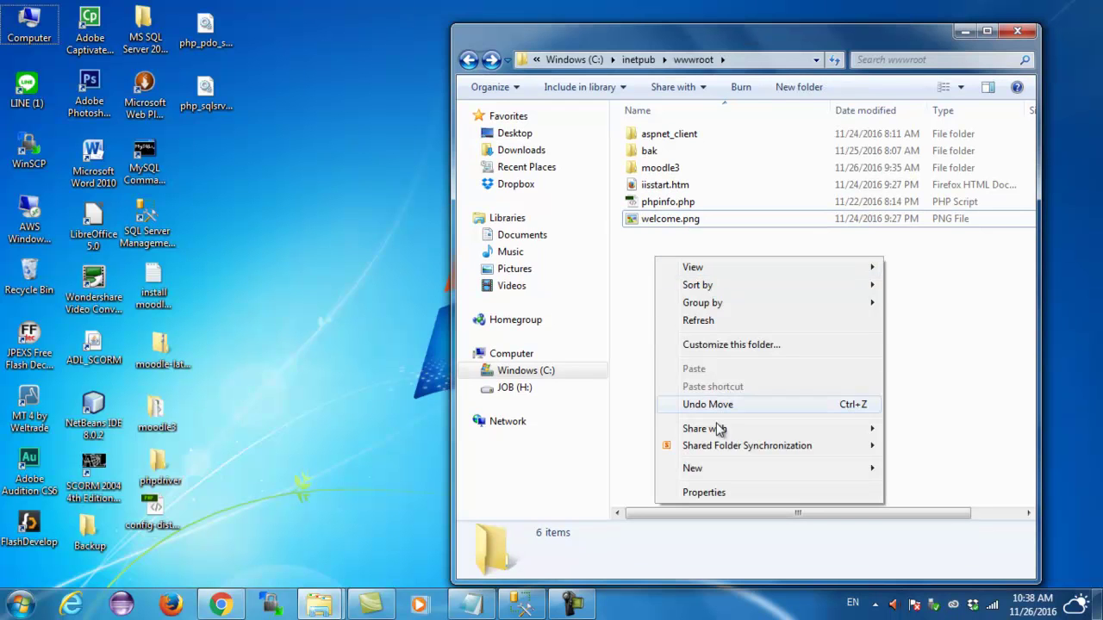
mouse_move(716, 477)
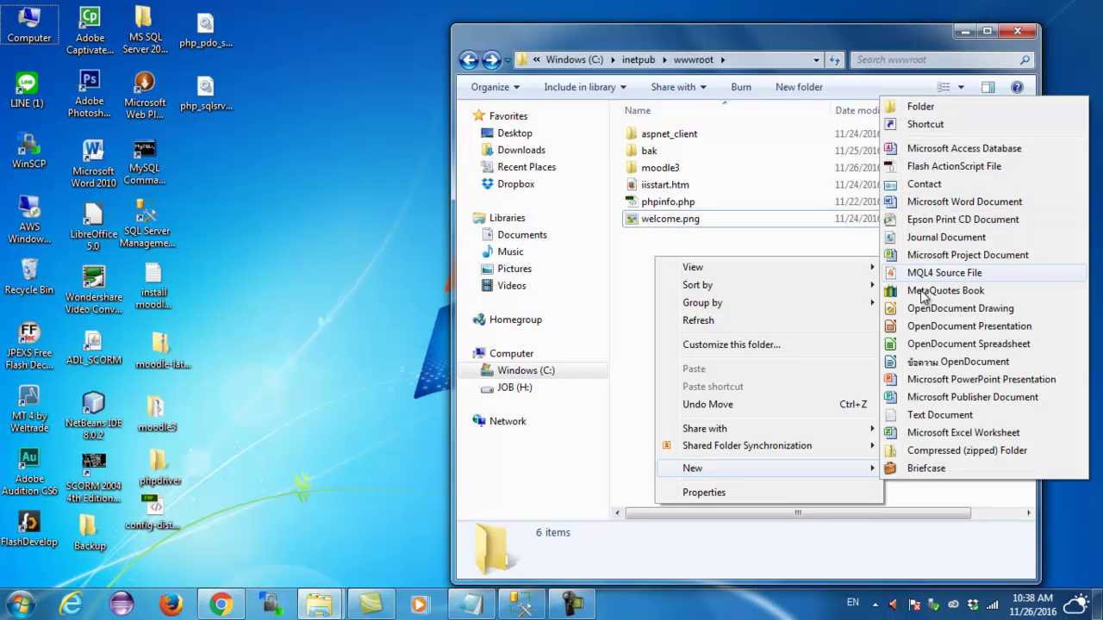
left_click(910, 415)
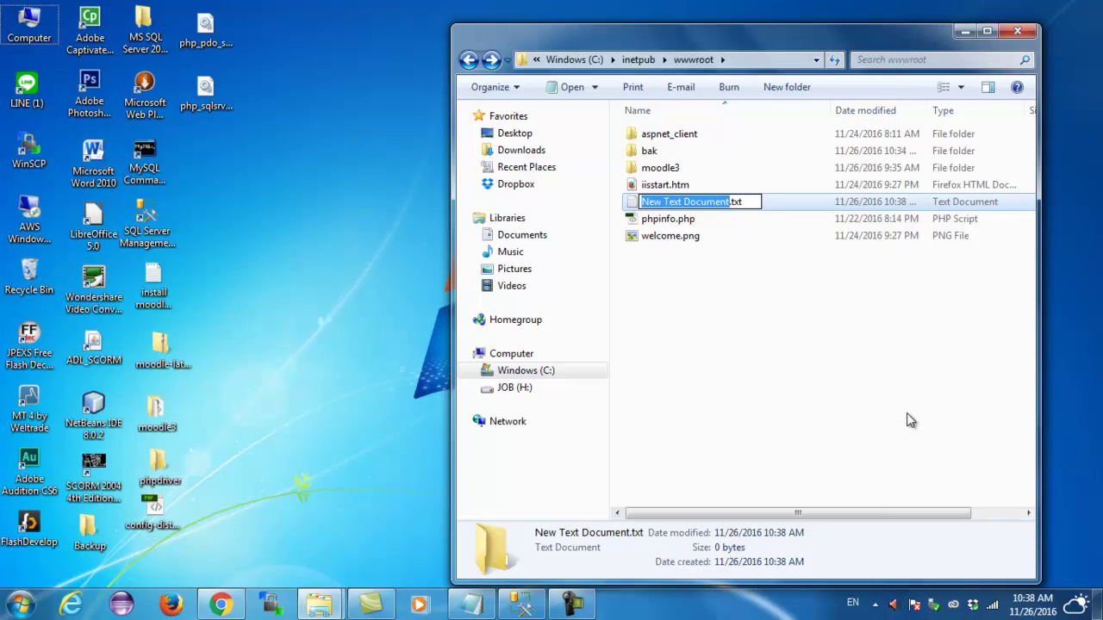
Step: Rename the new document to testconnection.php, accepting the extension change
type("testconnection")
key("BackSpace")
key("BackSpace")
key("BackSpace")
type("php")
key("Return")
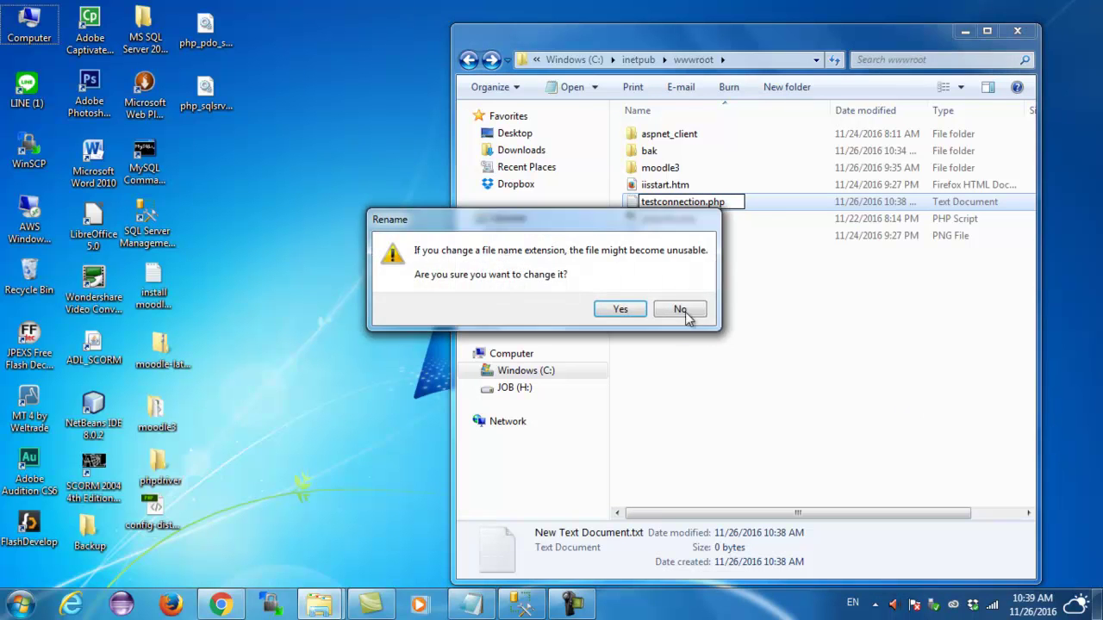
left_click(621, 308)
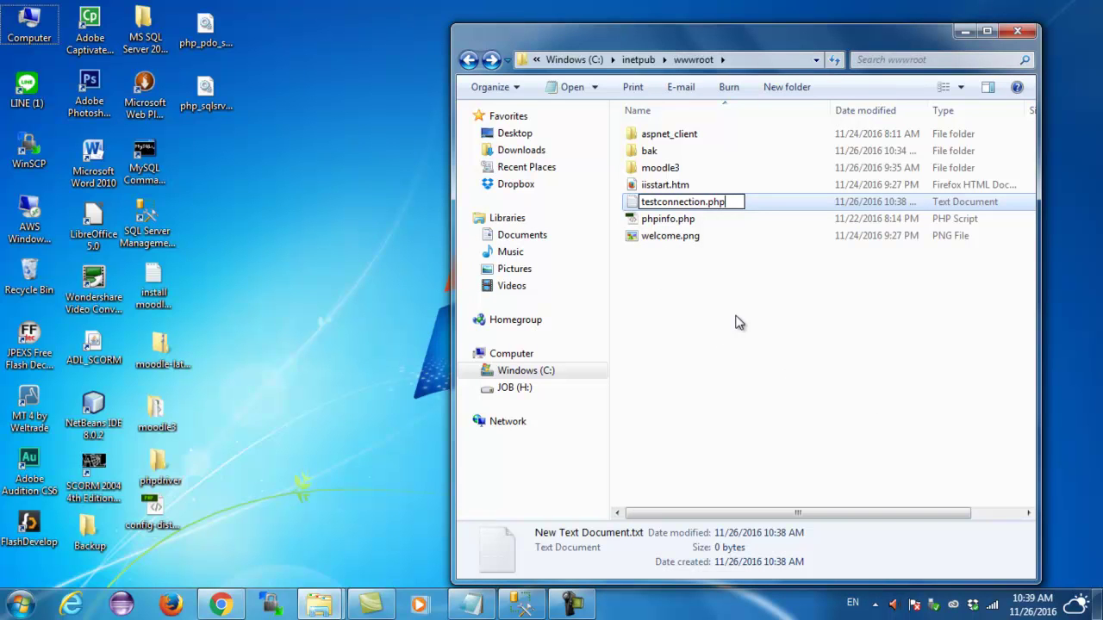
left_click(743, 315)
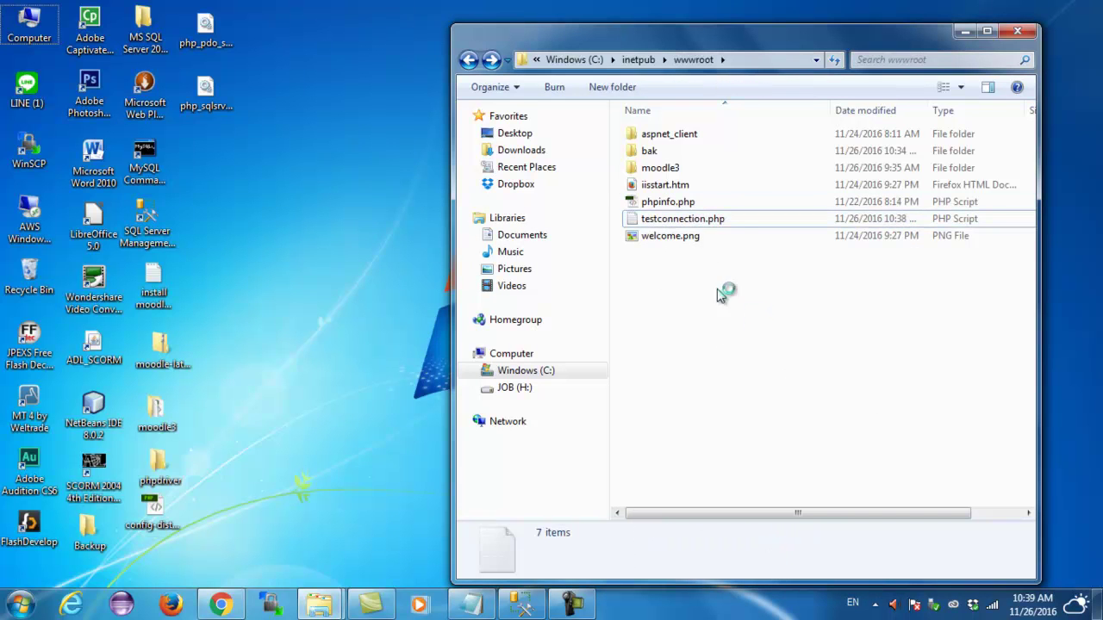
left_click(688, 222)
Step: Open testconnection.php in EditPlus and add blank lines after the <?php tag
right_click(700, 226)
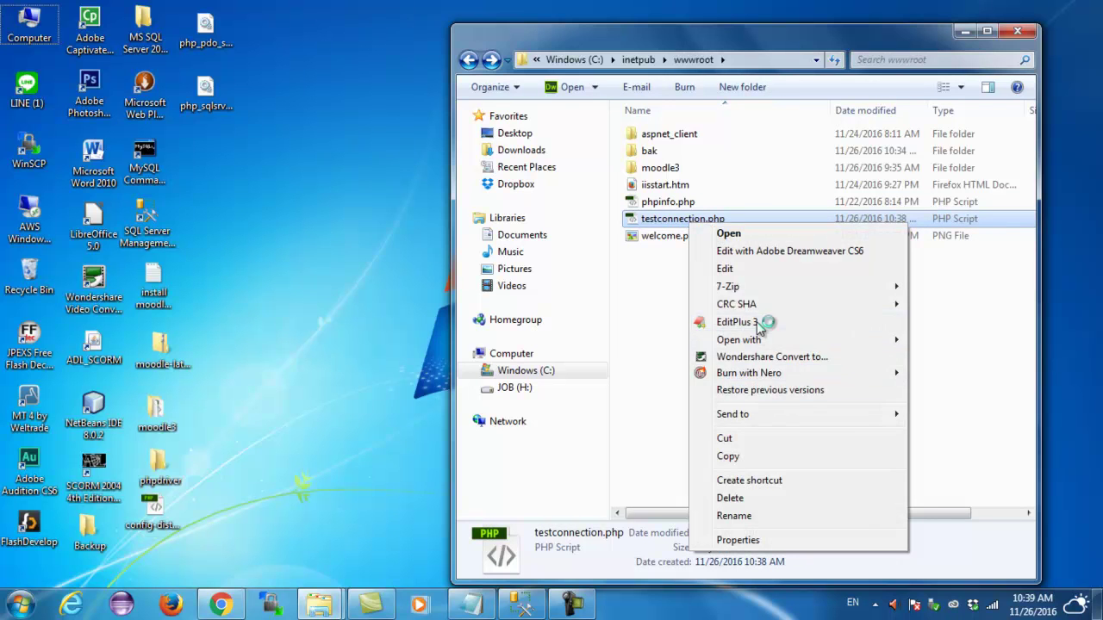
left_click(746, 322)
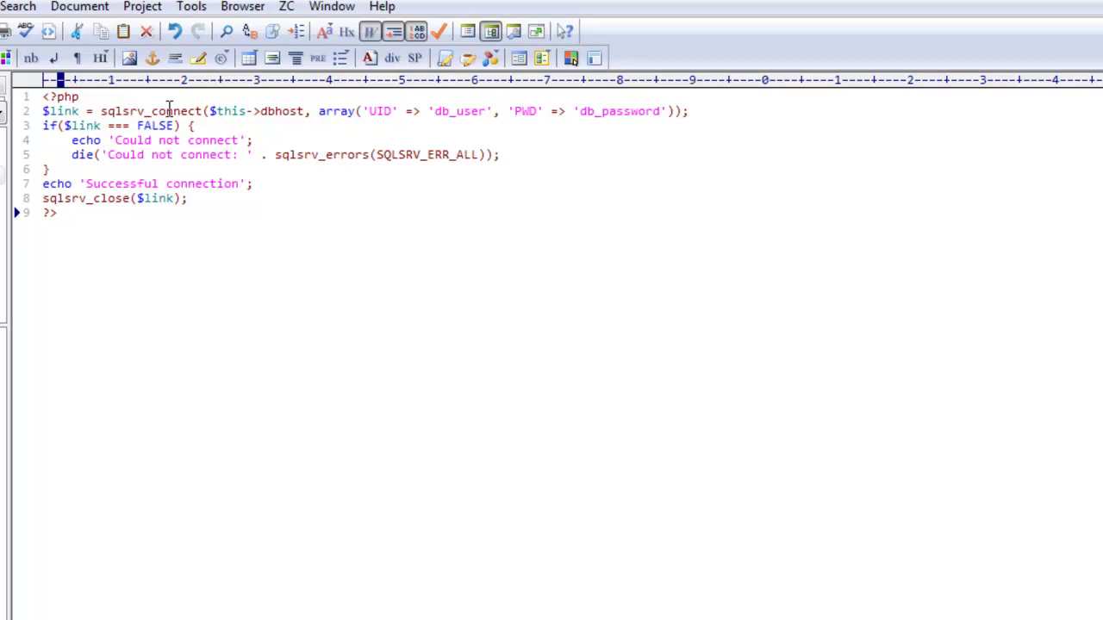
left_click(129, 100)
key("Return")
key("Return")
key("Return")
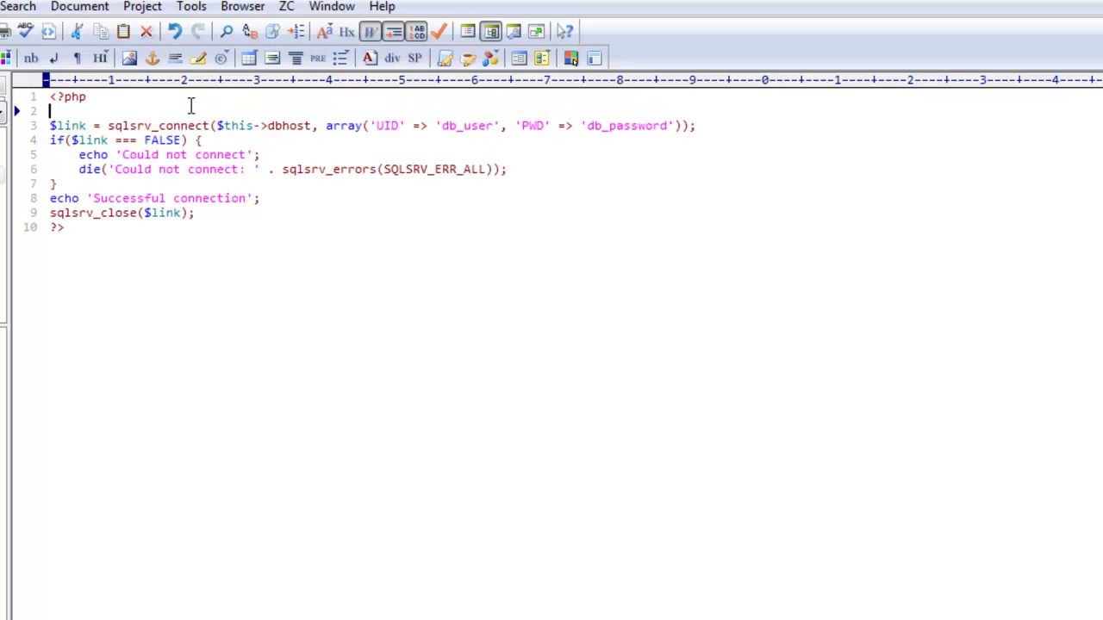
Step: Start line 3 with '$myServer =', then switch to SQL Server Management Studio
type("$")
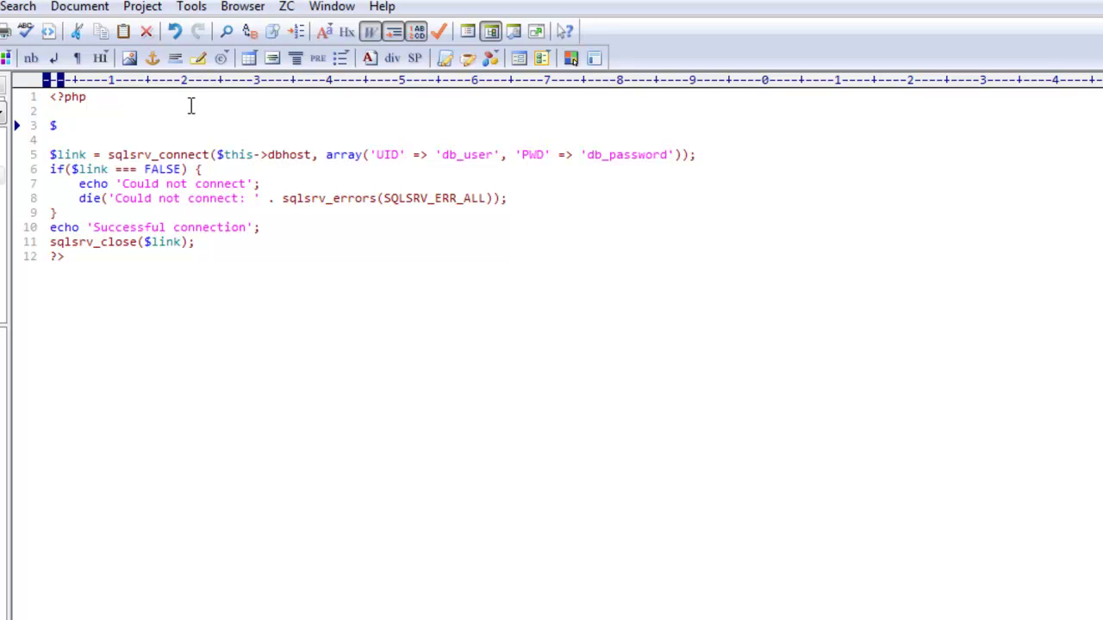
type("myServer = \"")
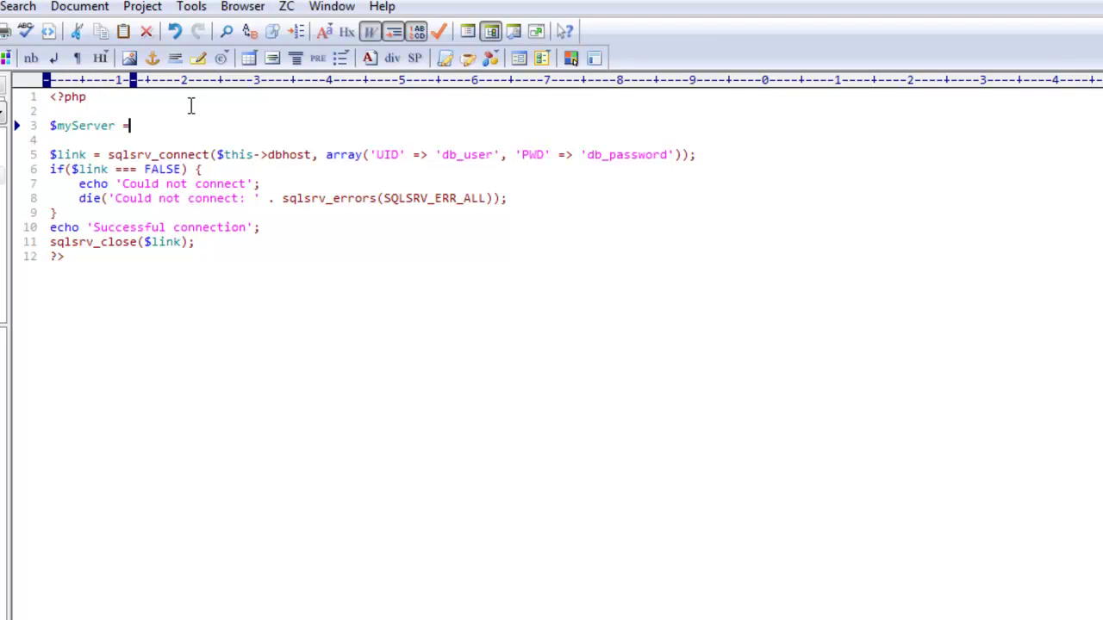
key("BackSpace")
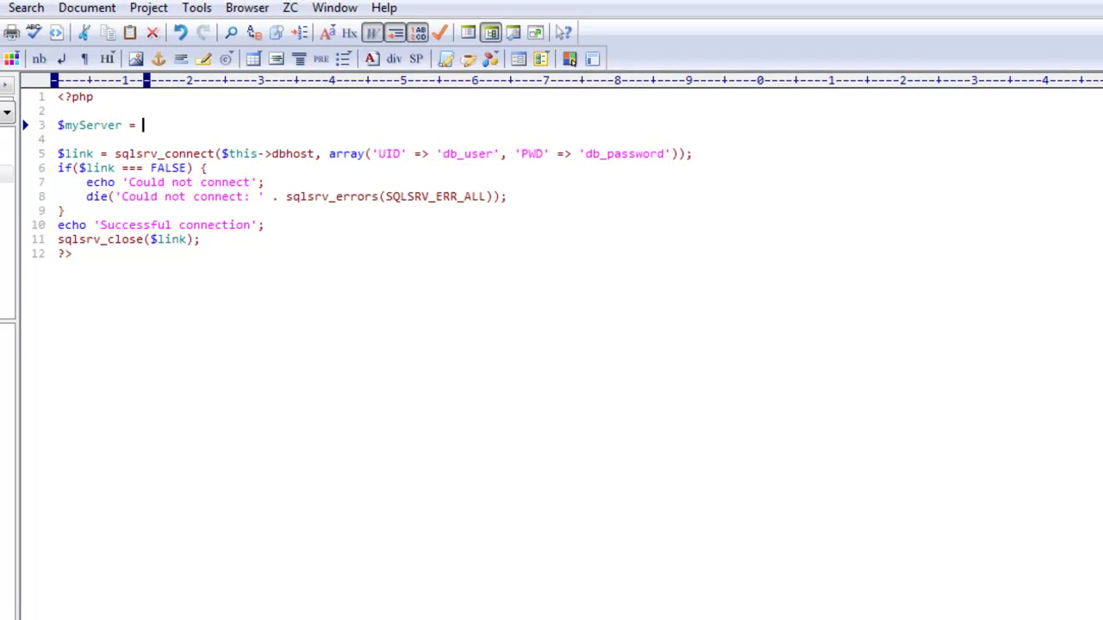
key("alt+Tab")
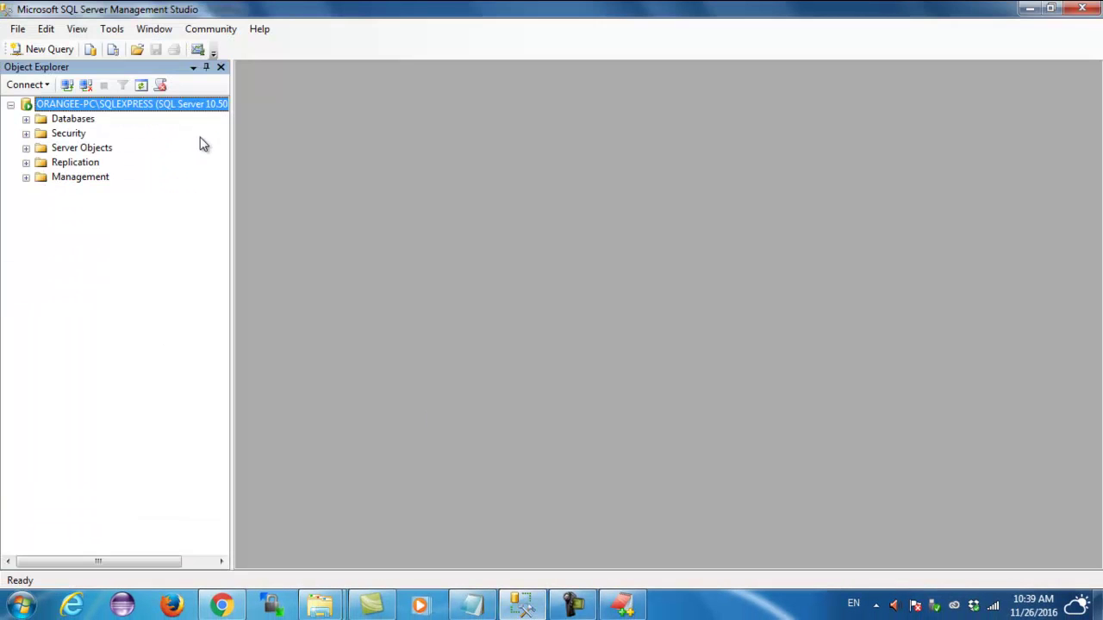
right_click(92, 109)
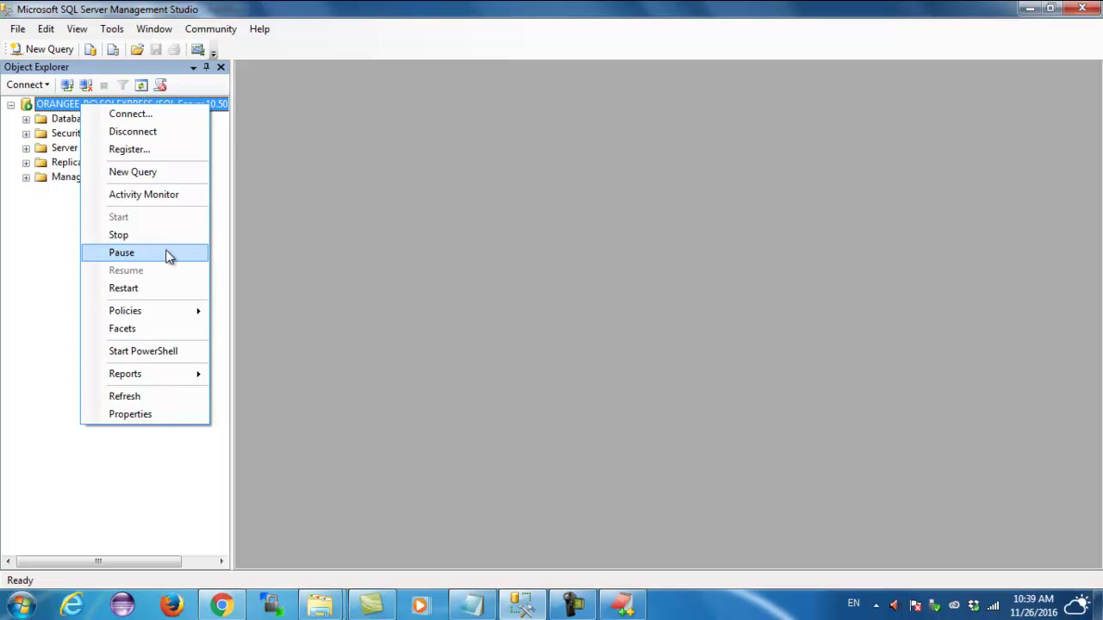
left_click(170, 417)
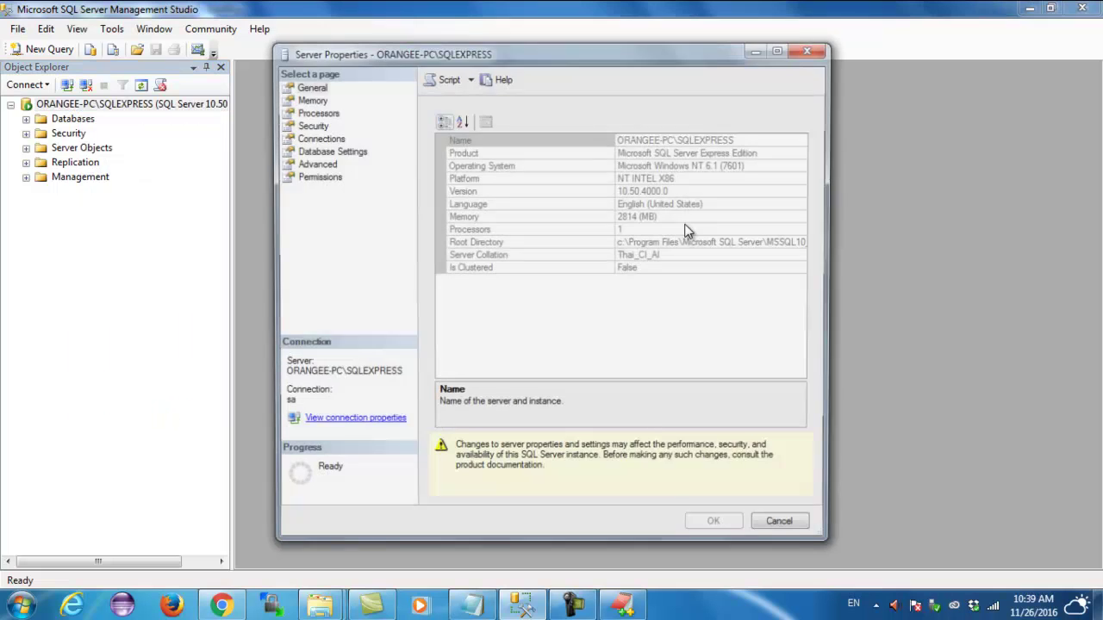
left_click_drag(747, 139, 612, 129)
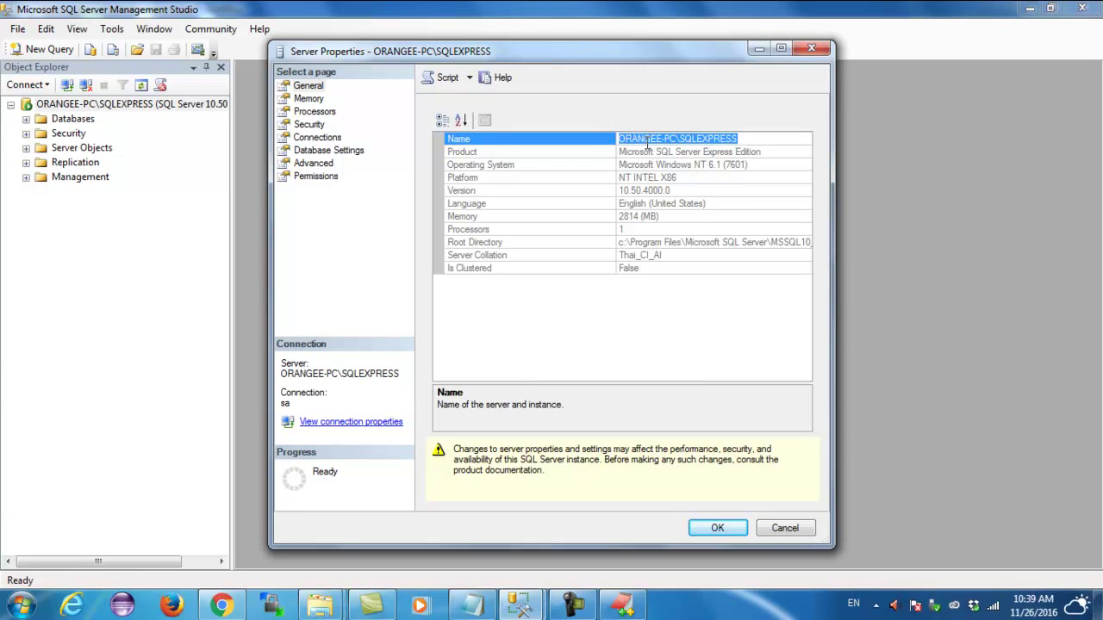
left_click(782, 531)
Step: Set $myServer to the pasted instance name, $myUser to "sa", and $myPass to the account password
left_click(1031, 11)
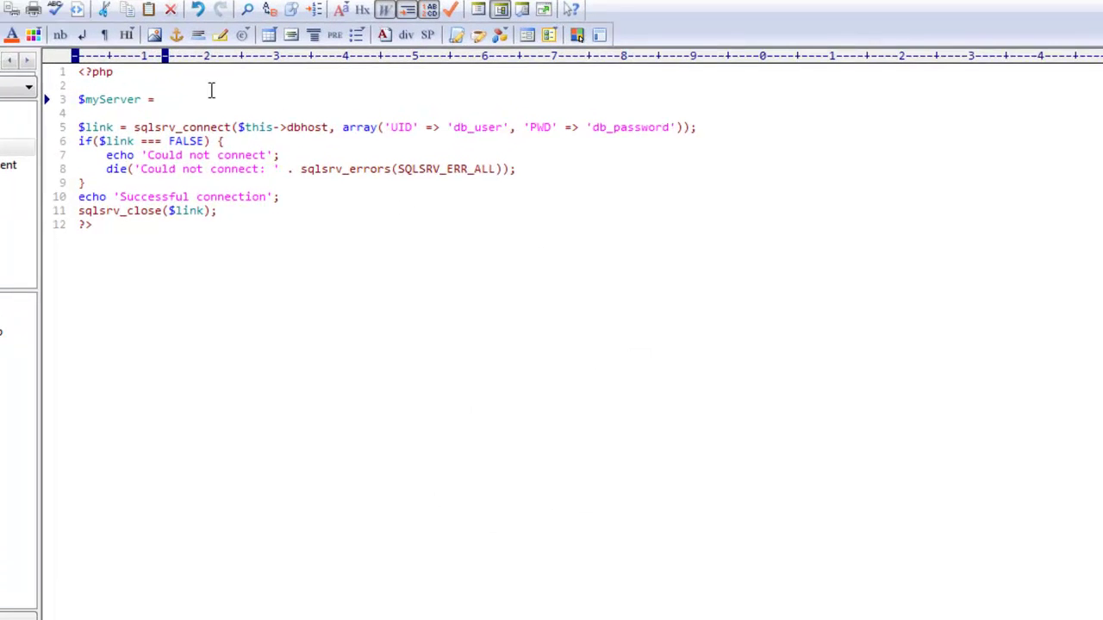
key("Return")
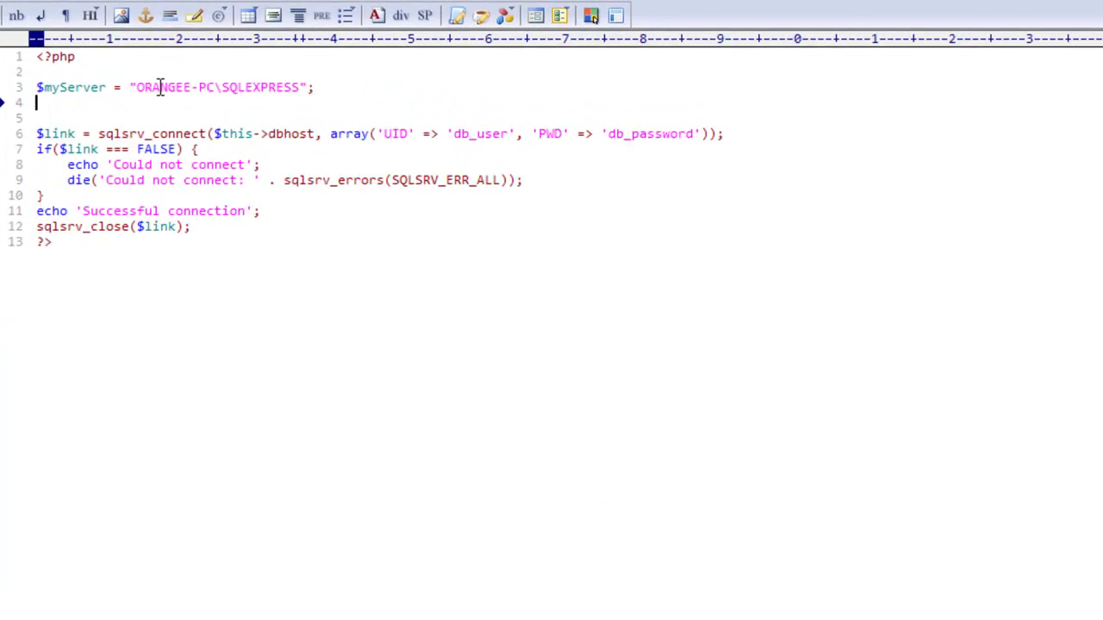
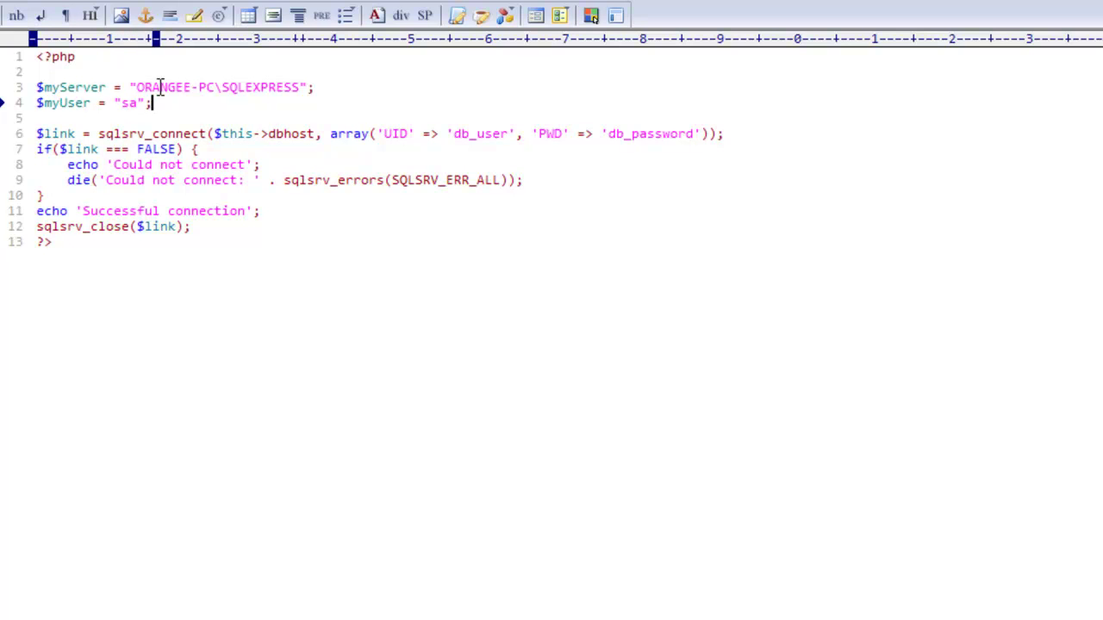
key("Return")
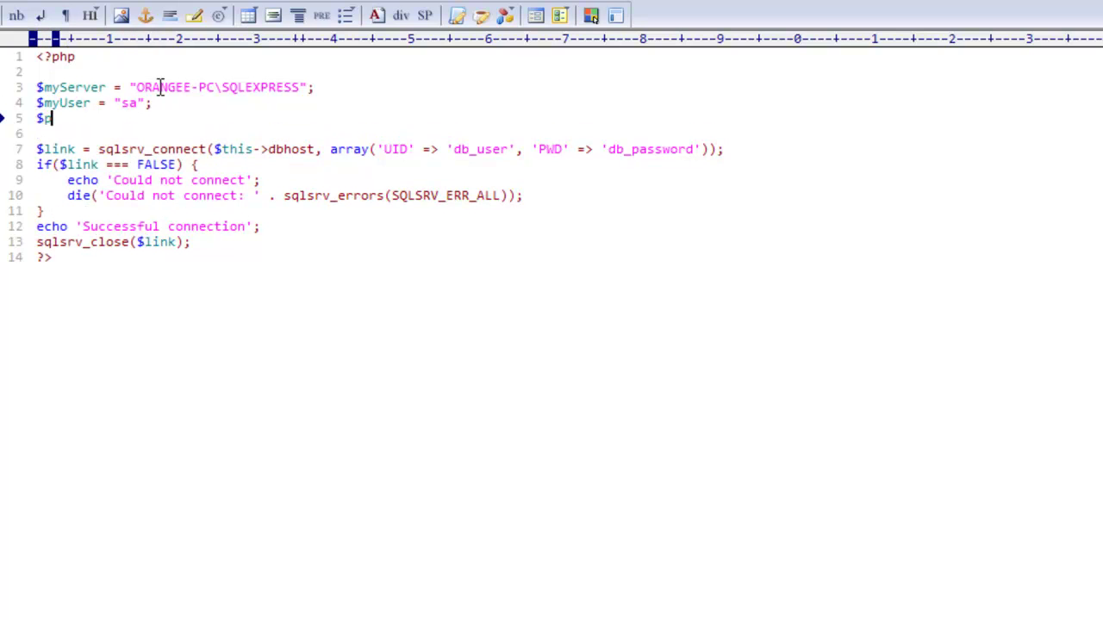
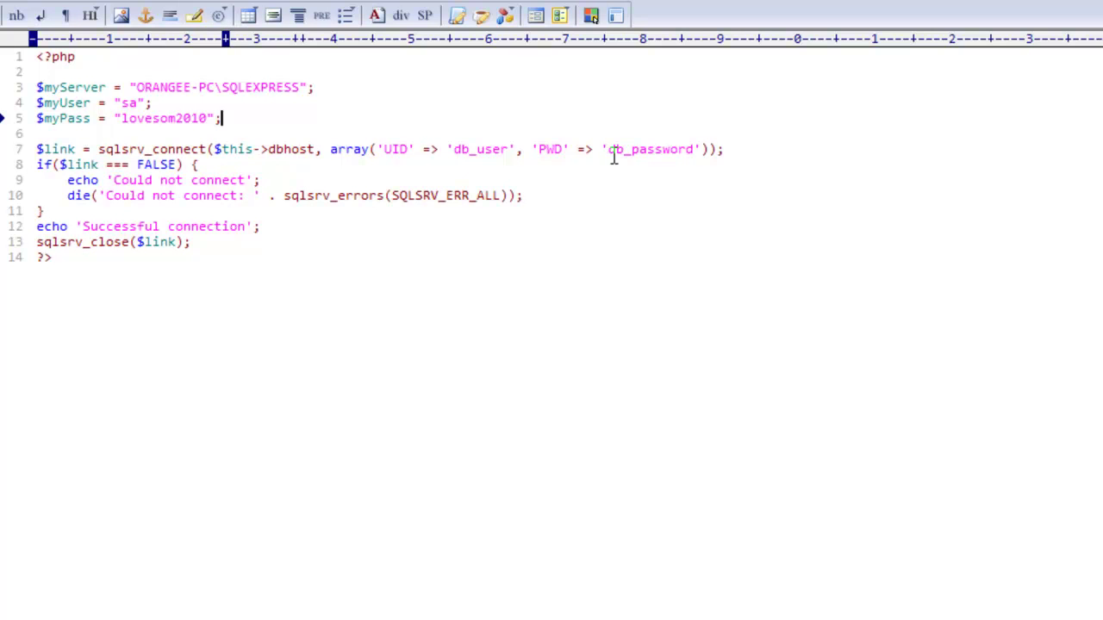
Step: Replace the sqlsrv_connect host, user and password placeholders with $myServer, $myUser, $myPass, and save
left_click_drag(450, 149, 520, 150)
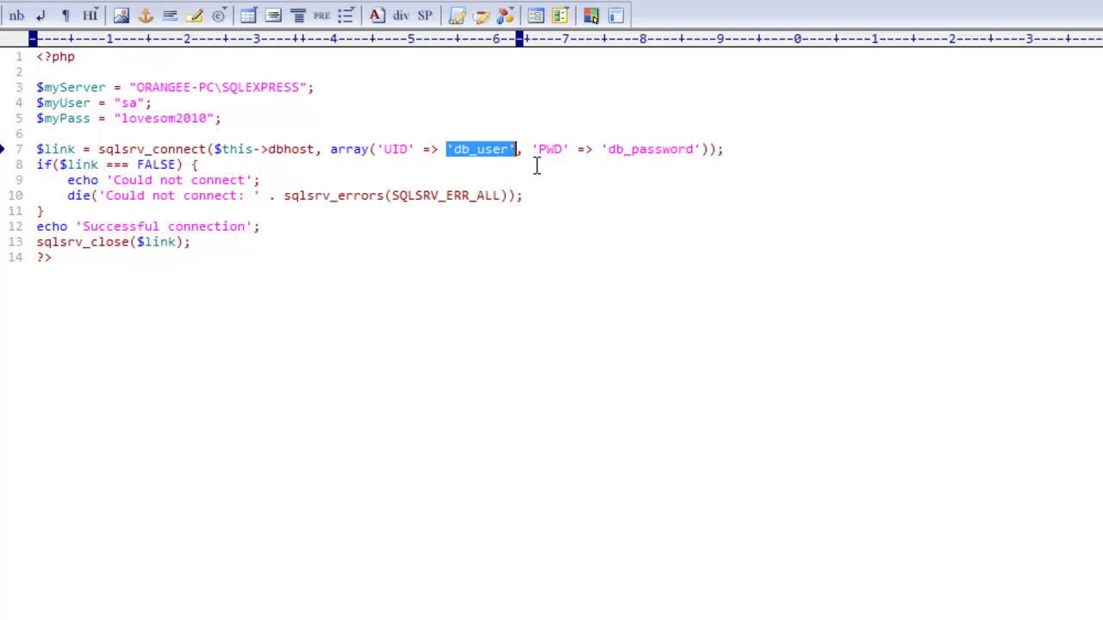
type("$")
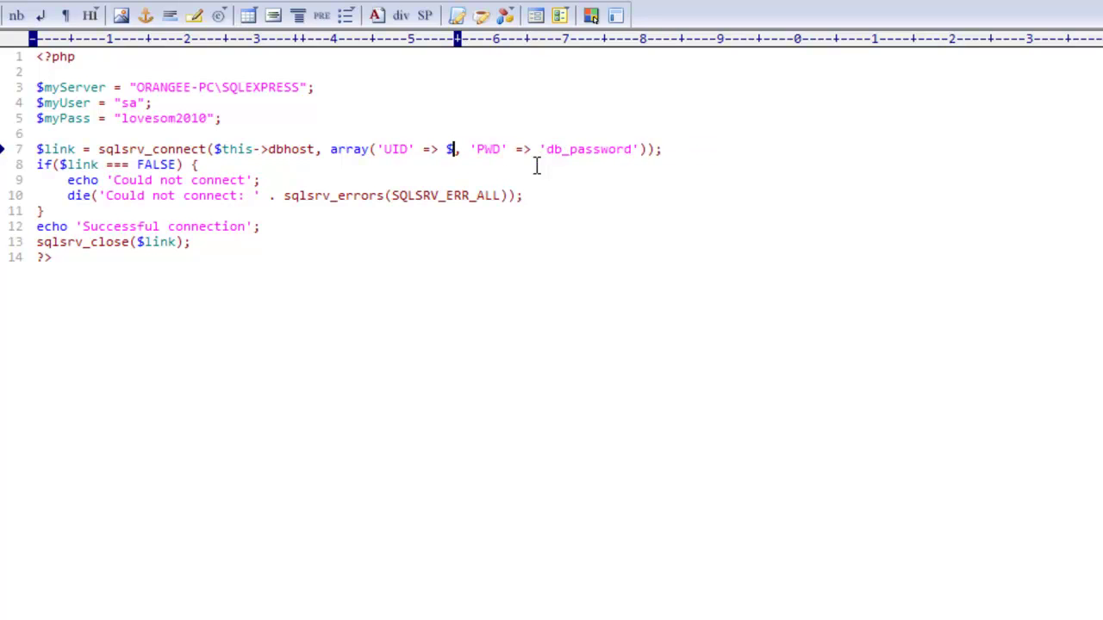
type("myUser")
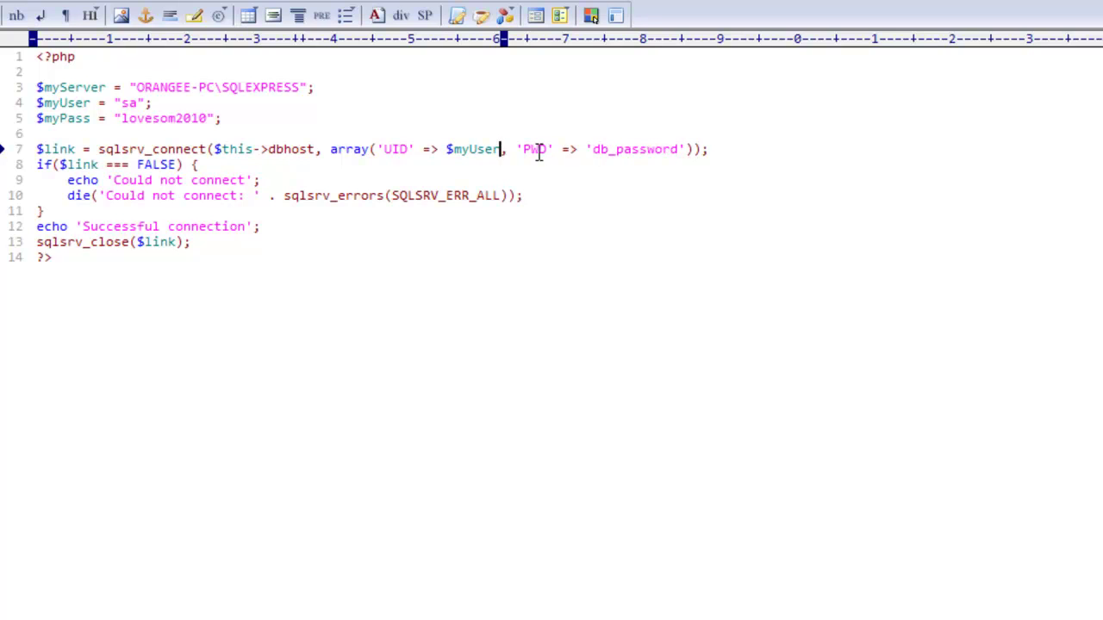
left_click_drag(217, 150, 318, 150)
type("$myS")
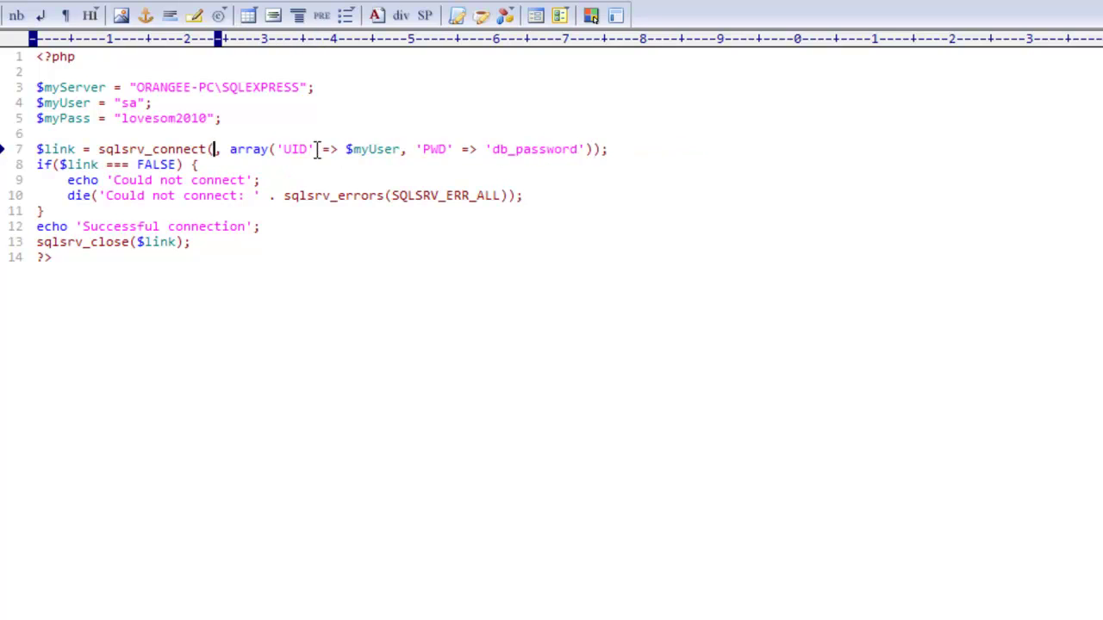
type("erver")
left_click_drag(555, 149, 655, 150)
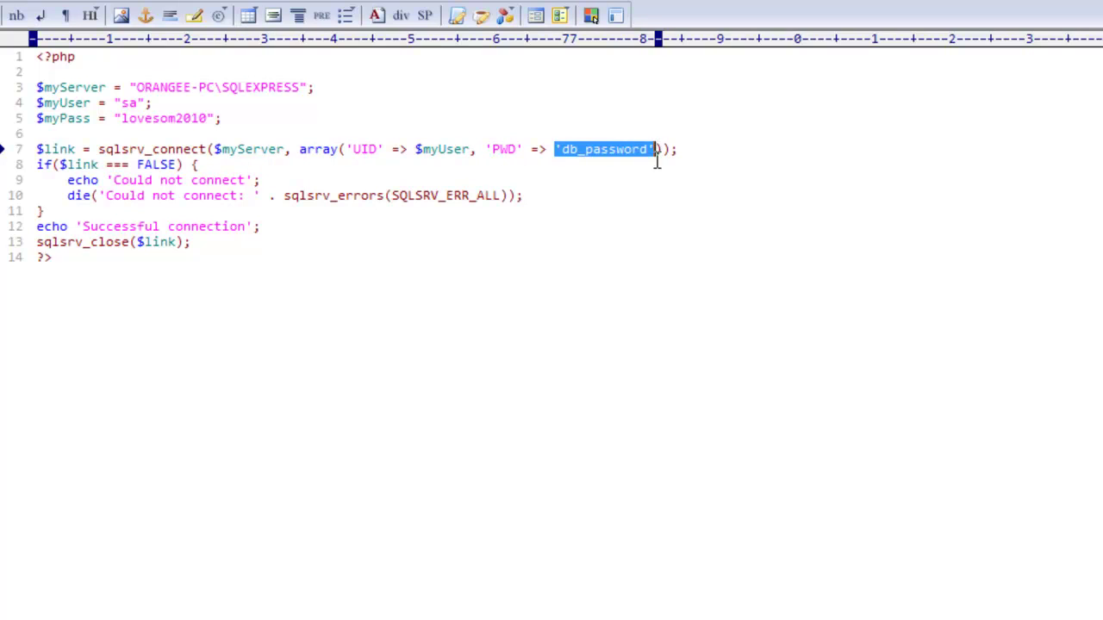
key("BackSpace")
type("$my")
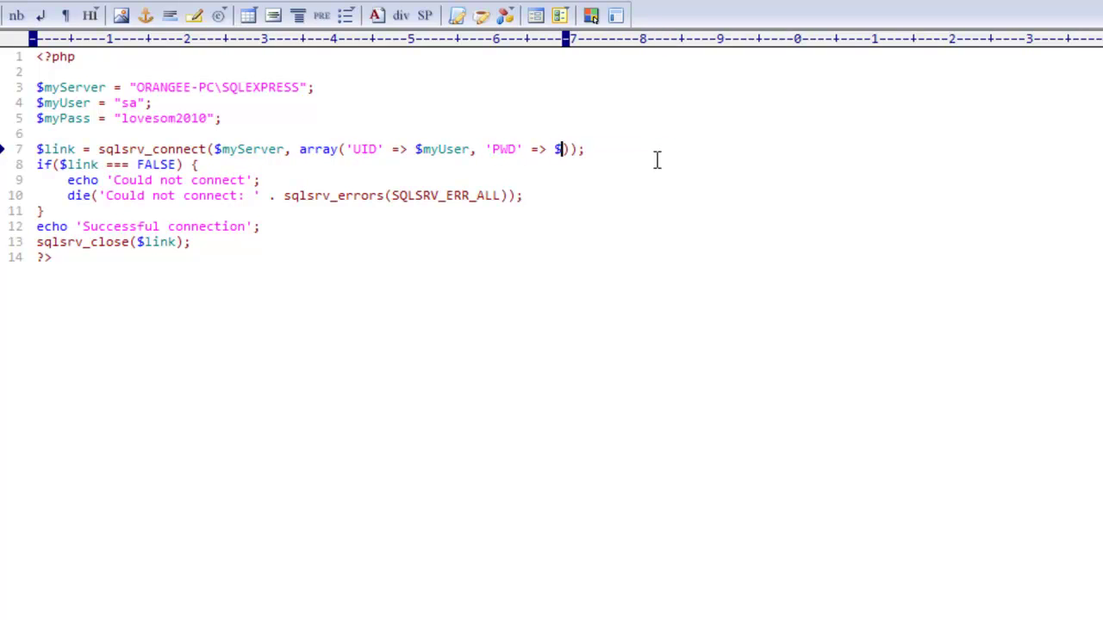
type("Pass")
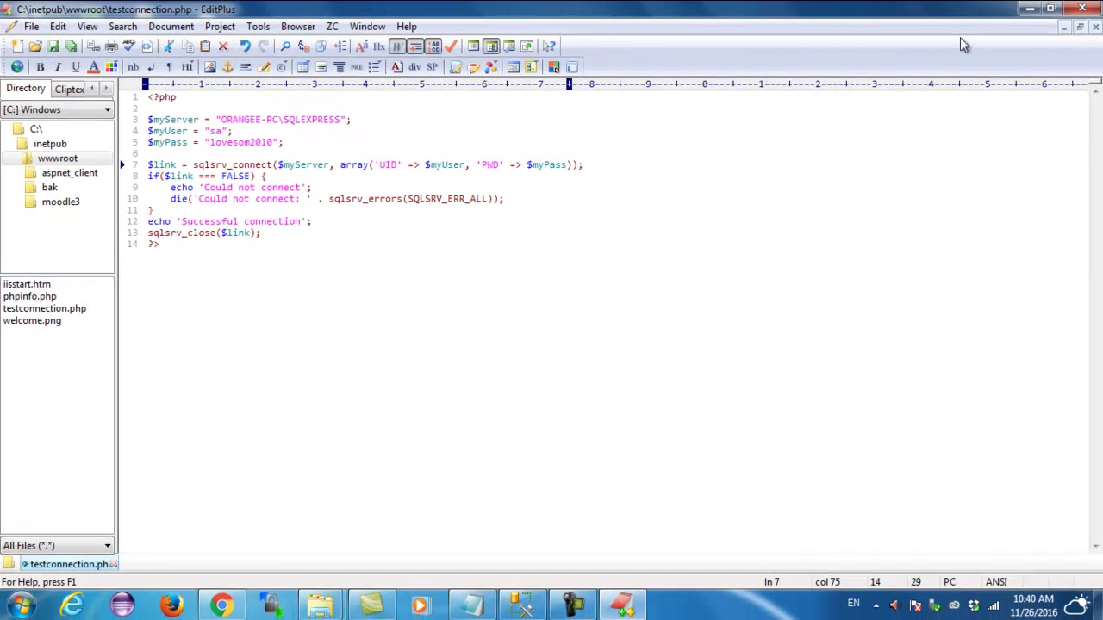
left_click(1029, 9)
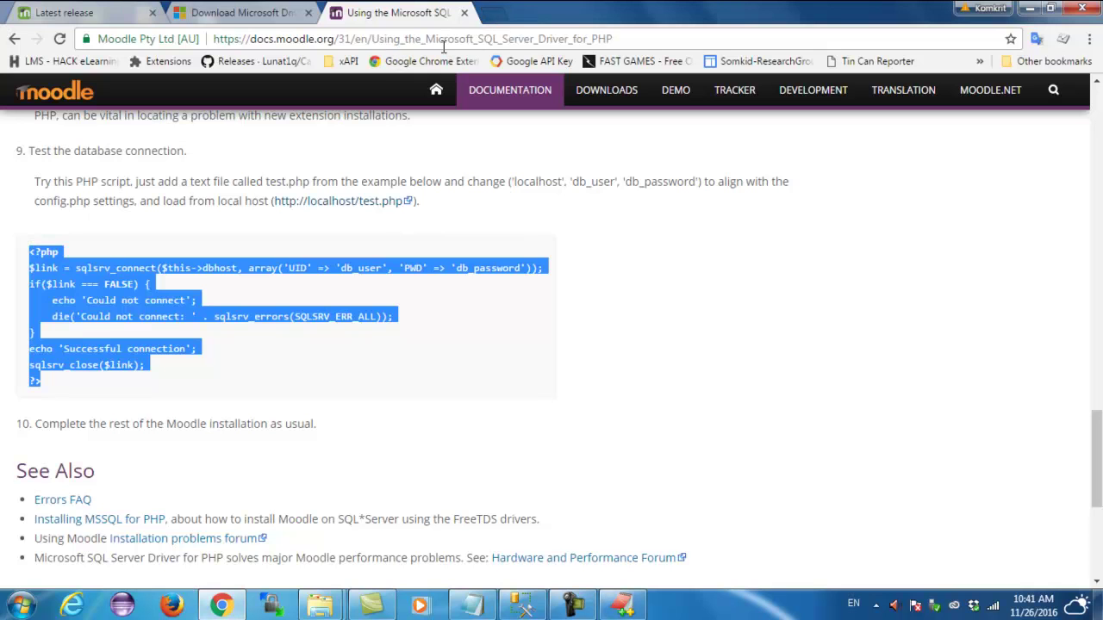
Step: Open a new Chrome tab and enter localhost/myconnection.php in the address bar
key("ctrl+t")
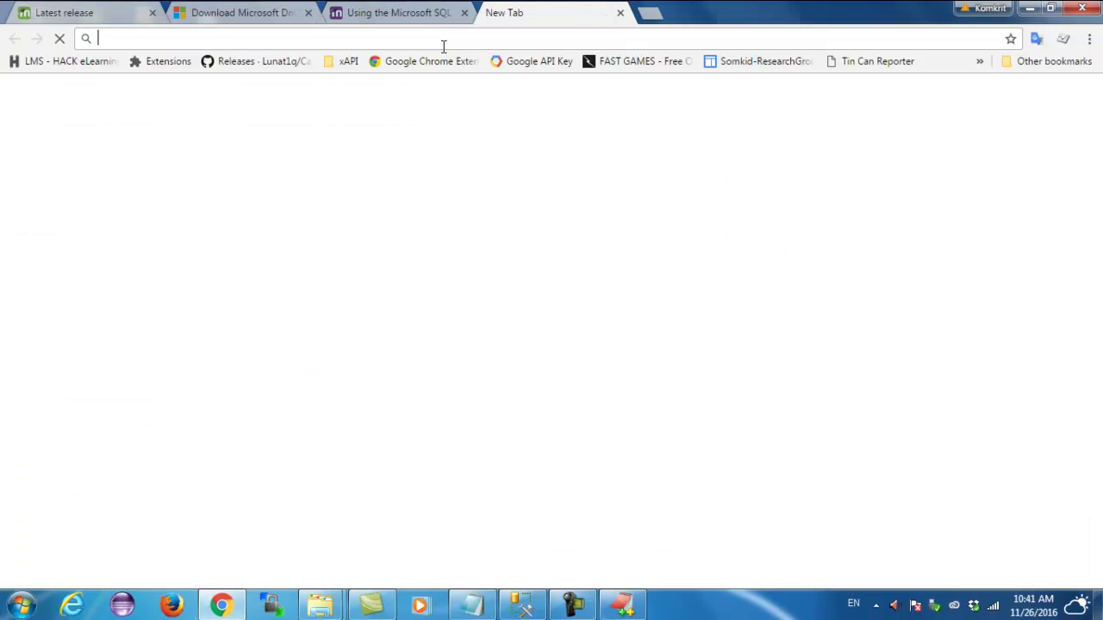
type("localhost")
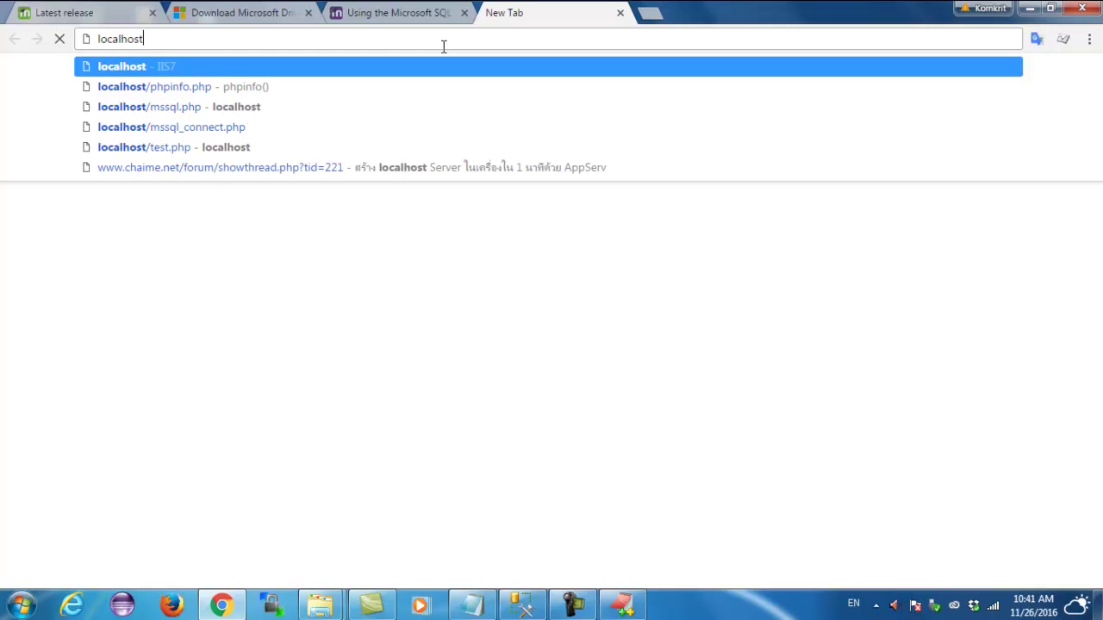
type("/")
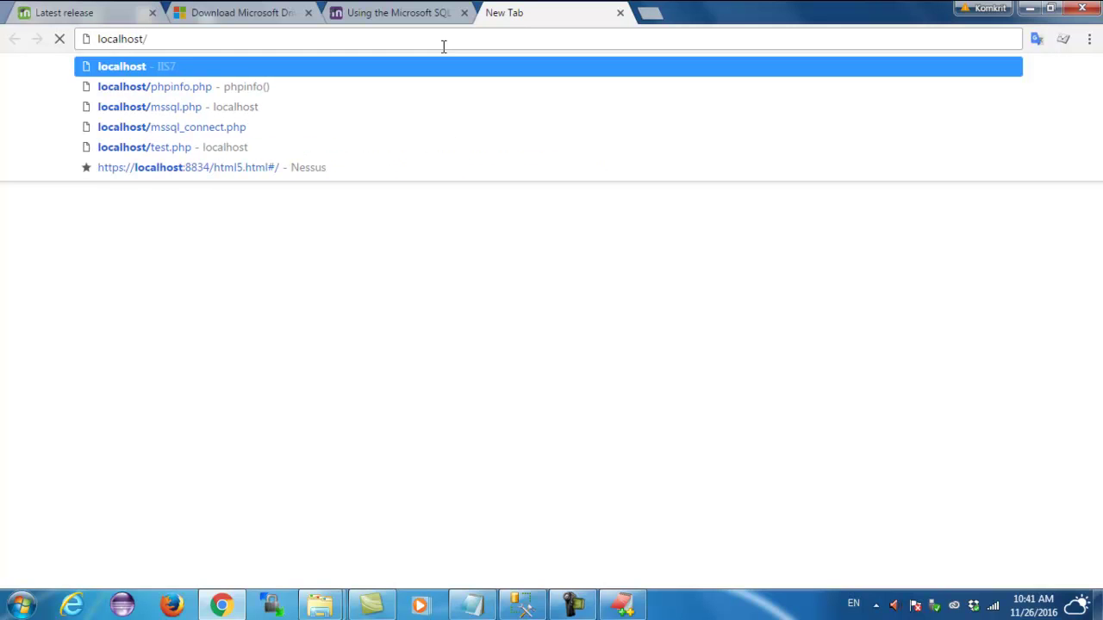
type("mycon")
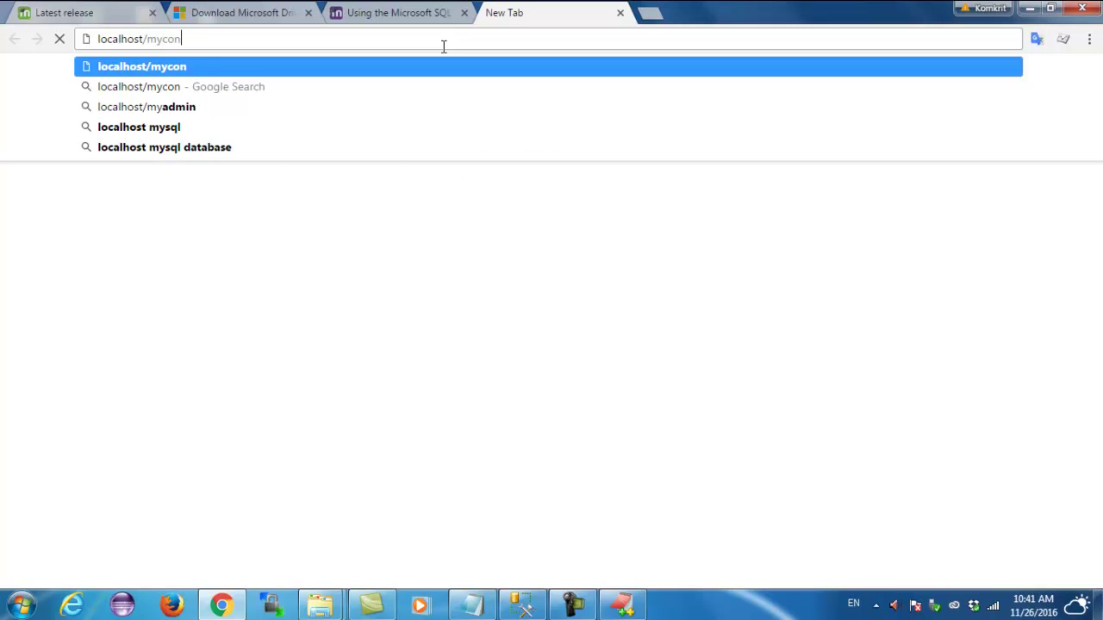
type("nection.php")
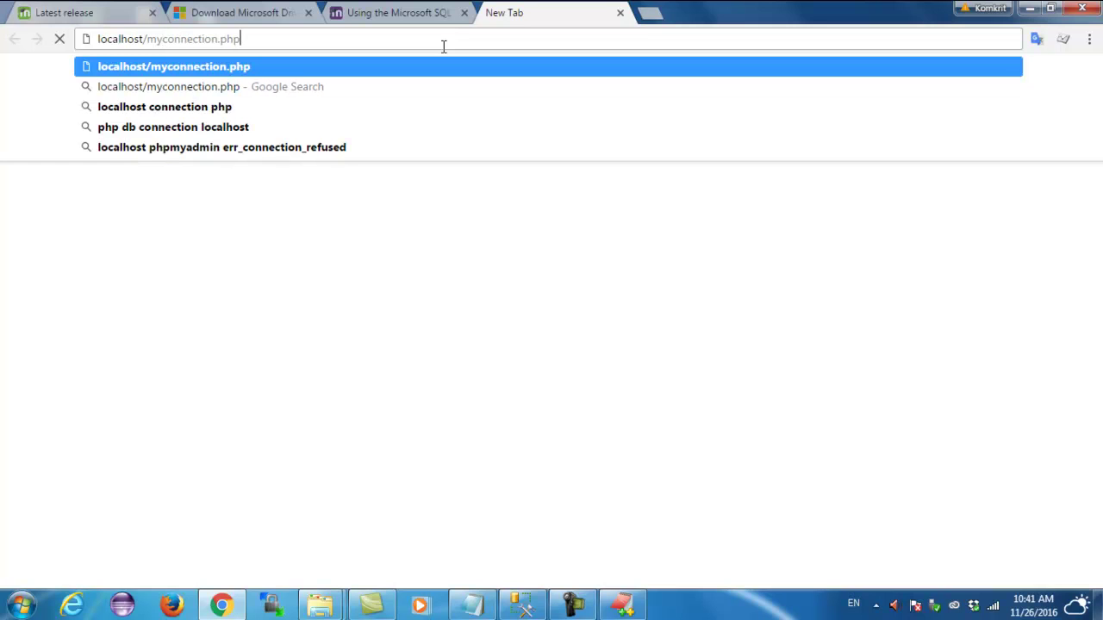
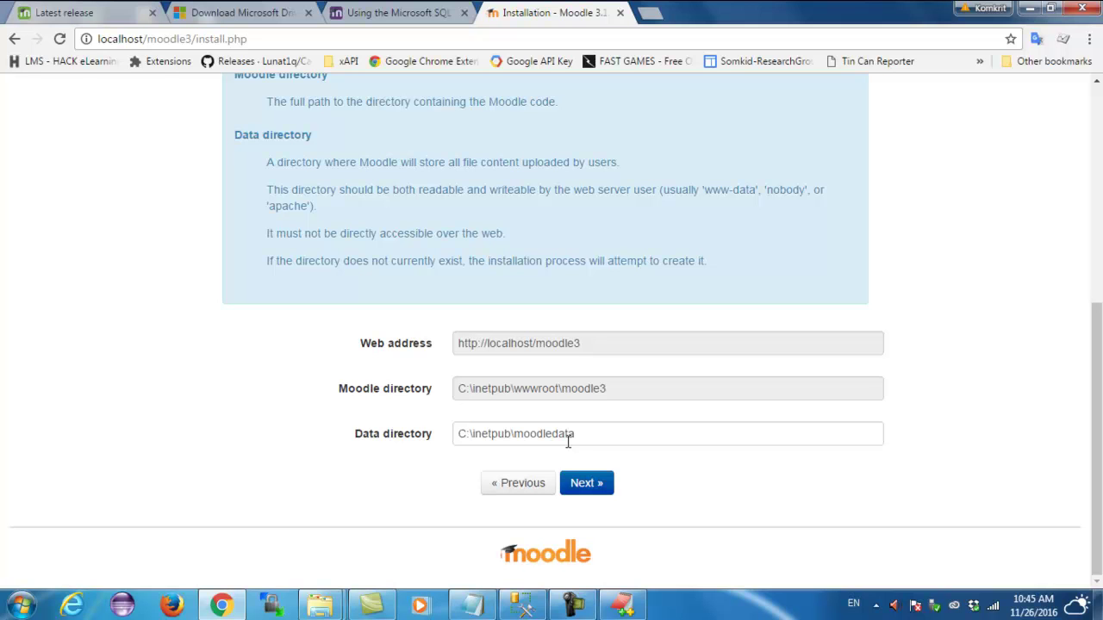
Step: Submit the installation paths, hit the C:\inetpub not-writeable error, and open Explorer on inetpub\wwwroot
left_click(604, 481)
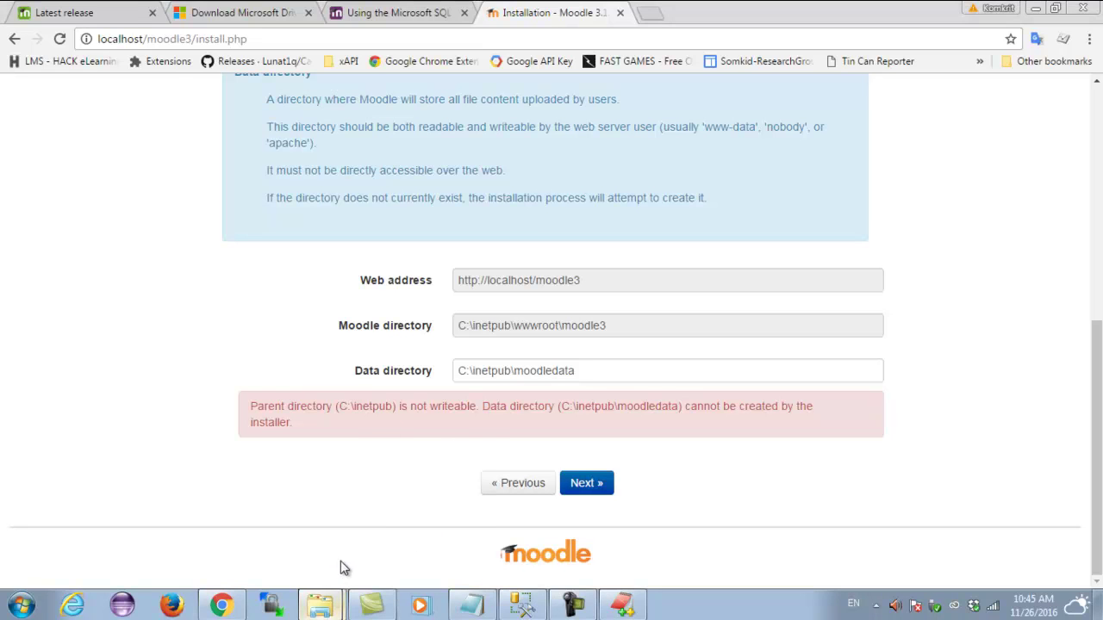
left_click(319, 606)
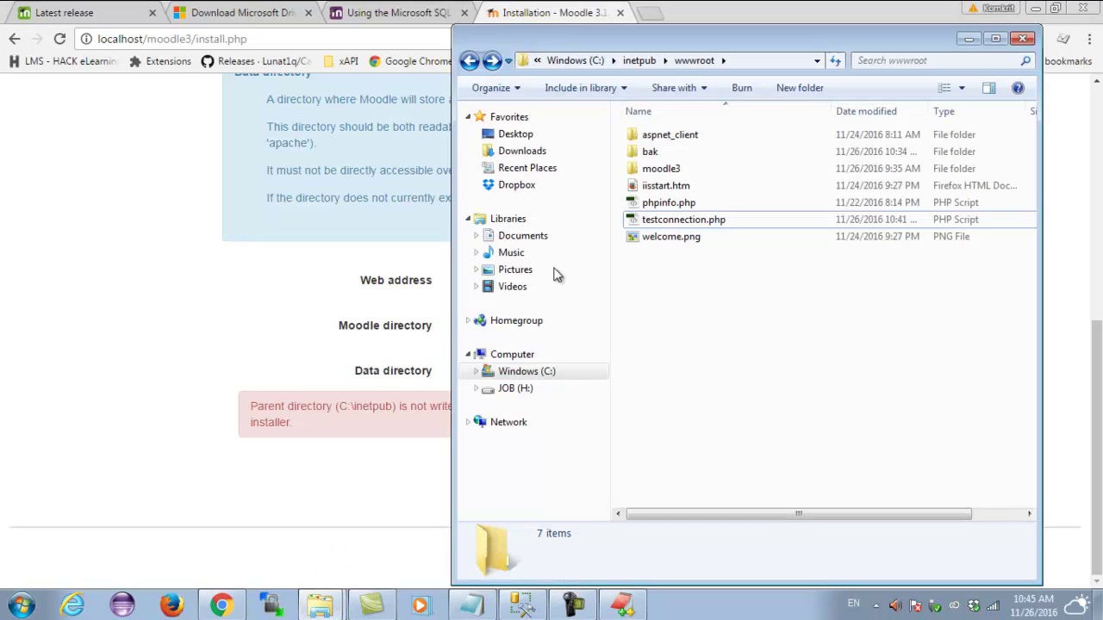
Step: Open the C:\inetpub folder's Properties on the Security tab and view the Users group's permissions
left_click(471, 62)
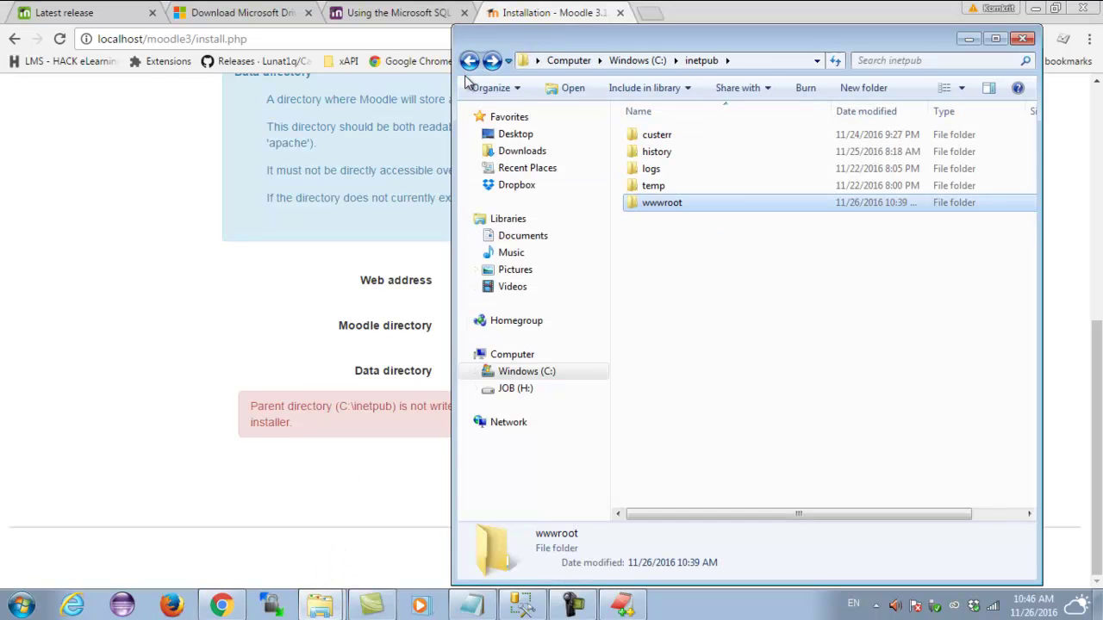
left_click(470, 62)
scroll(732, 387, "down", 5)
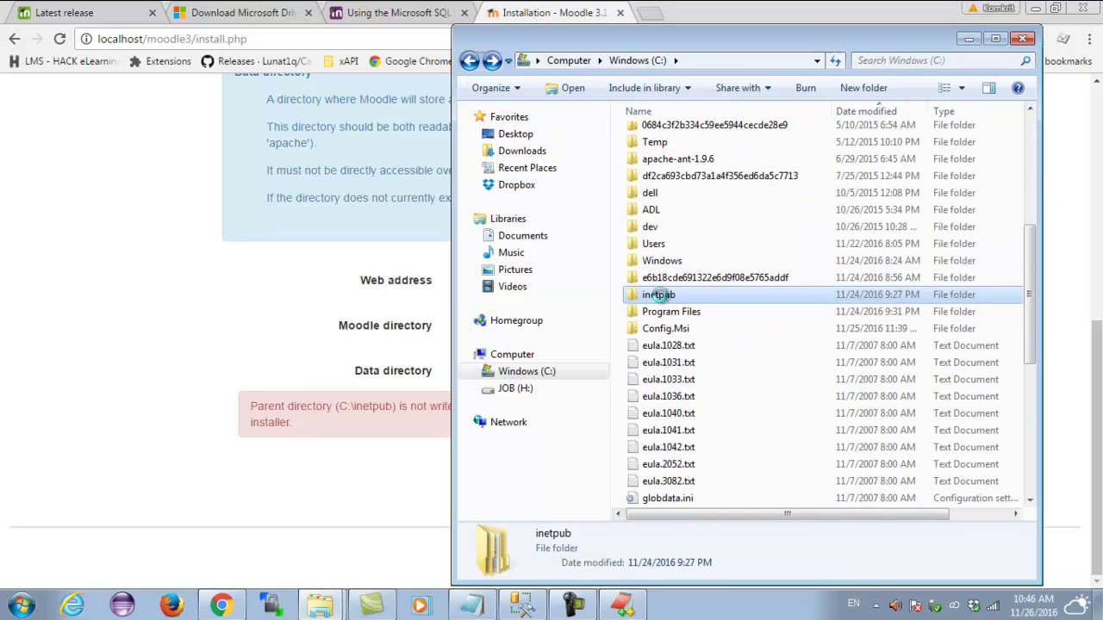
right_click(660, 294)
left_click(771, 577)
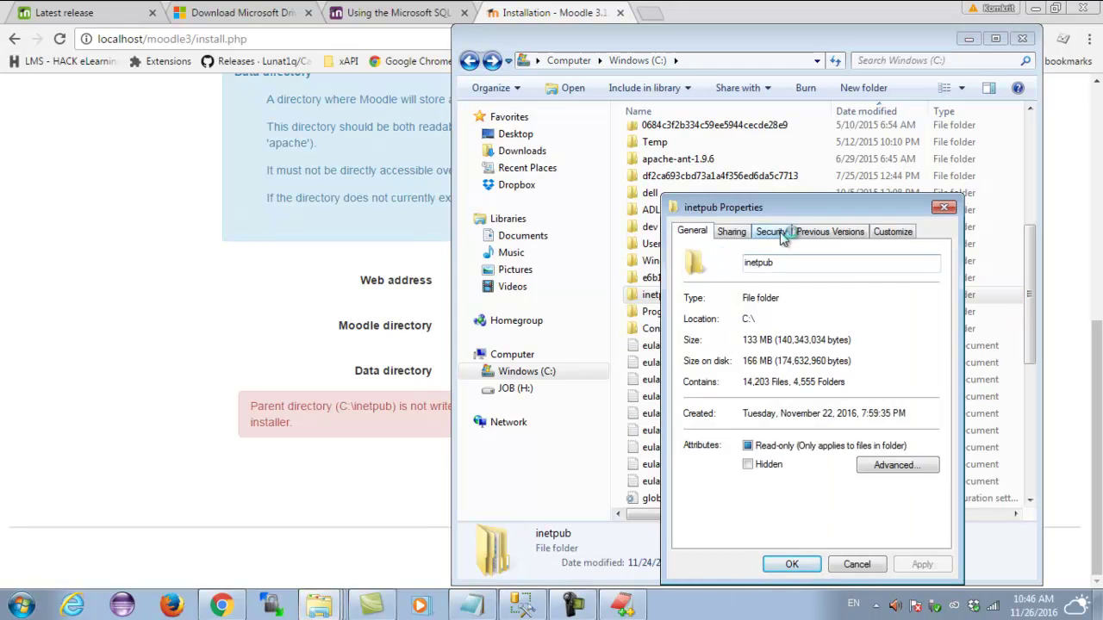
left_click(771, 232)
left_click_drag(804, 203, 670, 132)
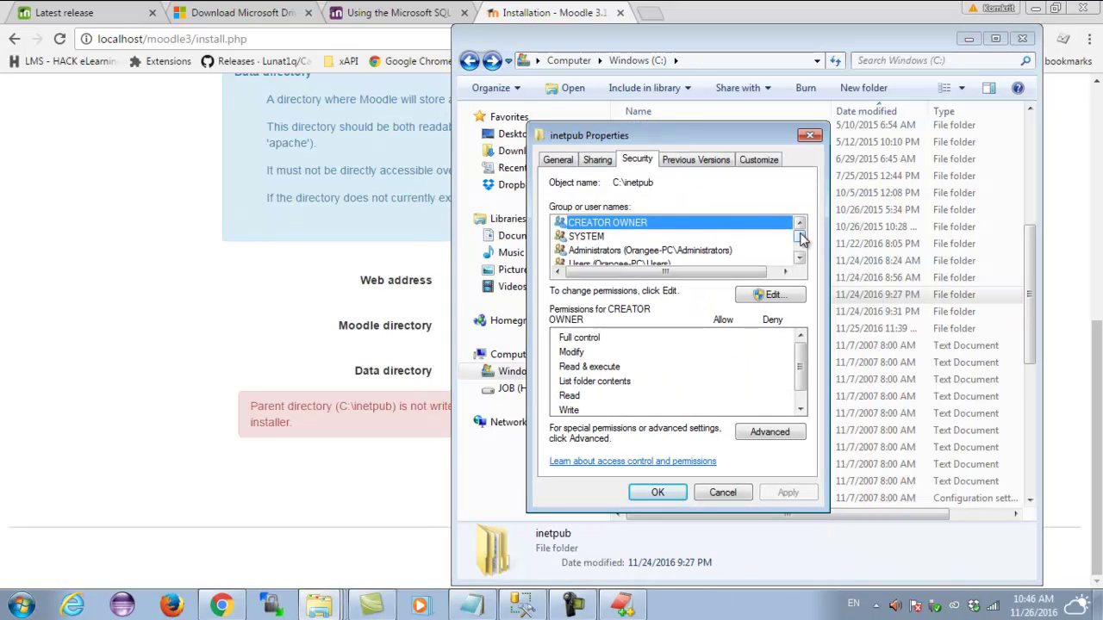
left_click(800, 258)
left_click(594, 250)
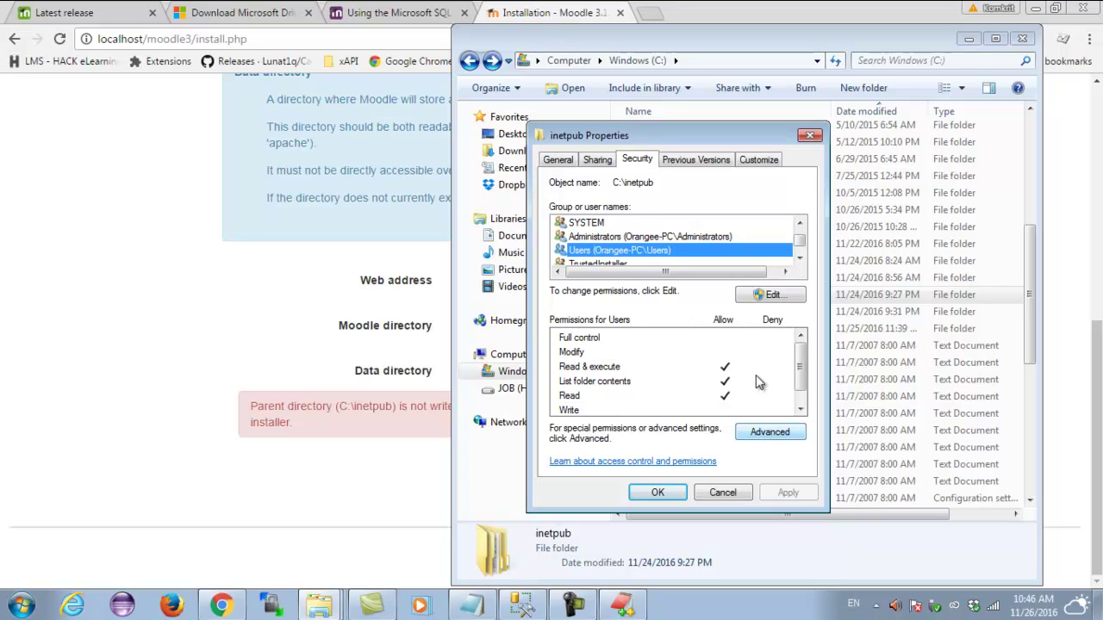
Step: Grant the Users group Full control on inetpub and apply it past the security error
left_click(773, 296)
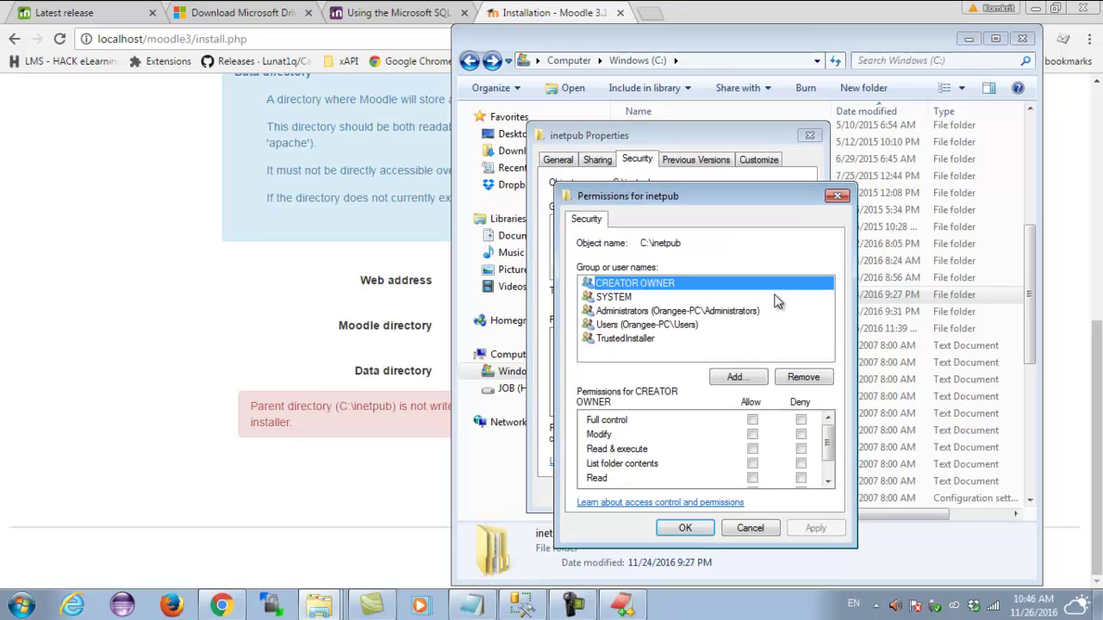
left_click(624, 325)
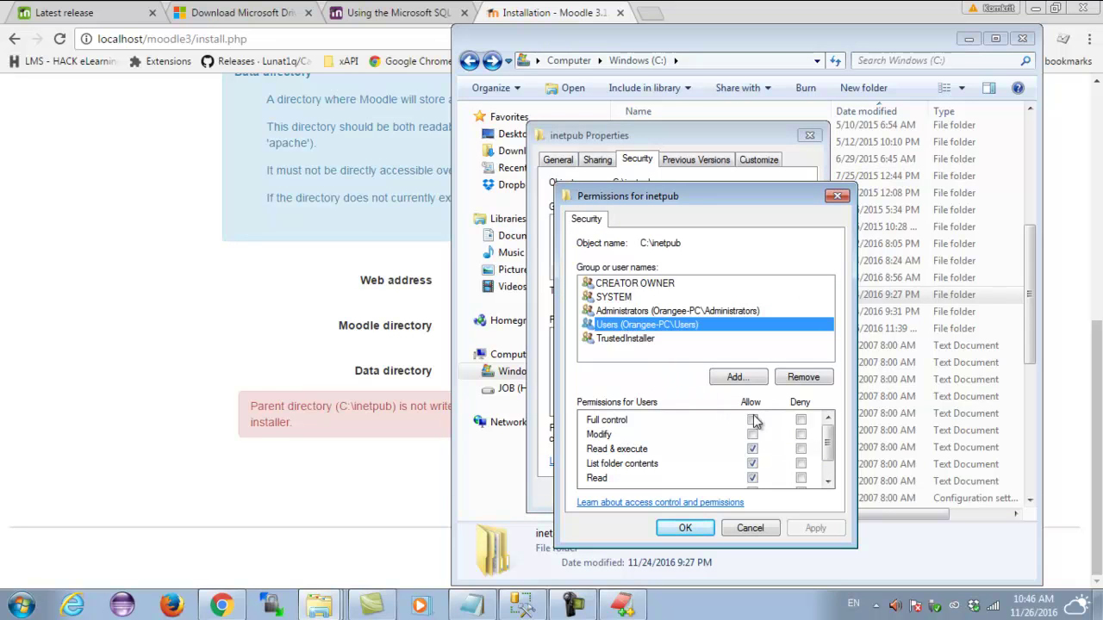
left_click(753, 421)
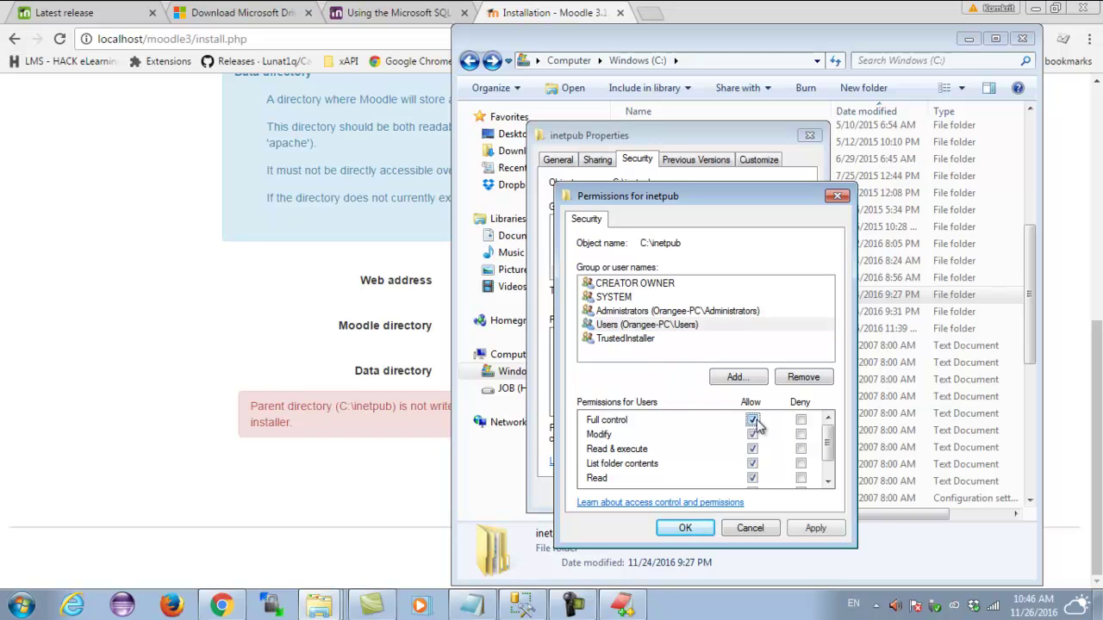
left_click(816, 531)
left_click(610, 382)
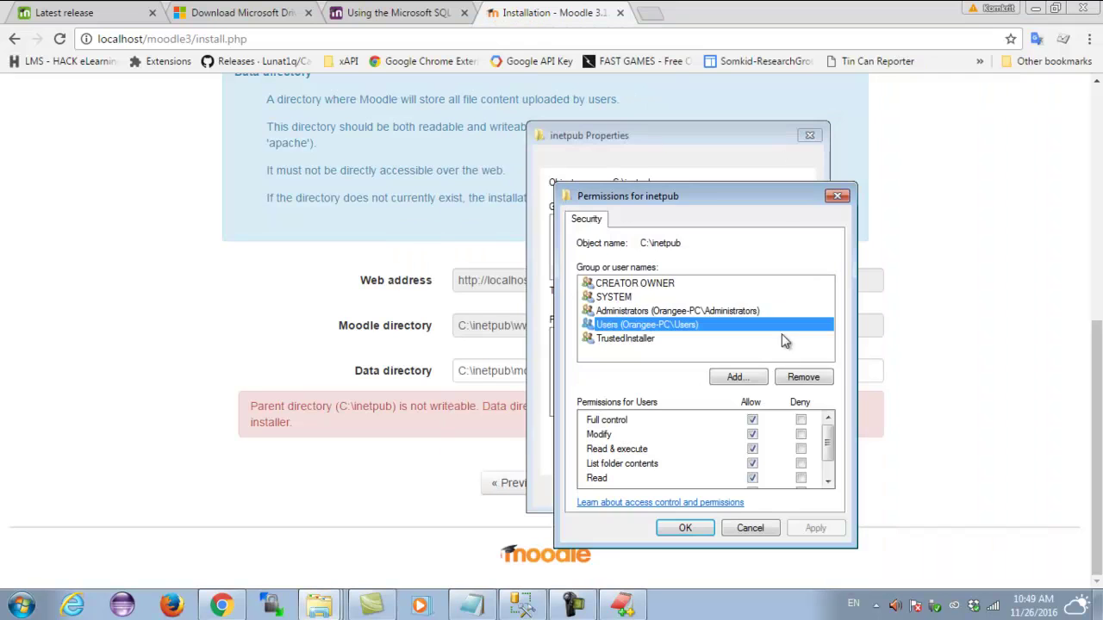
left_click(689, 528)
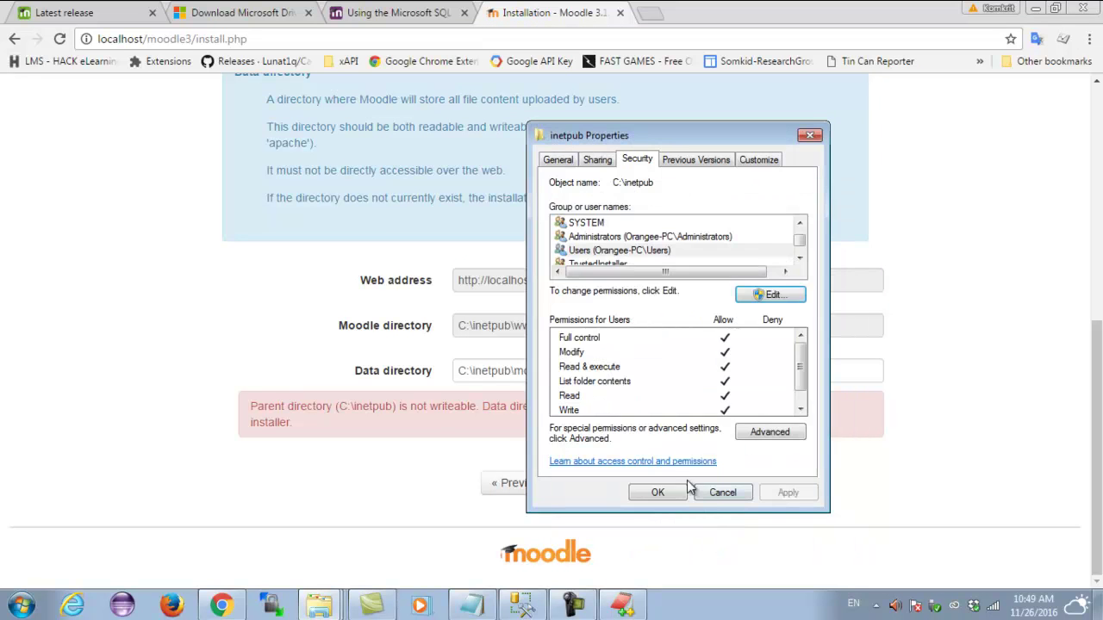
Step: Close Properties, resubmit the paths, and choose the SQL*Server Microsoft (native/sqlsrv) database driver
left_click(681, 492)
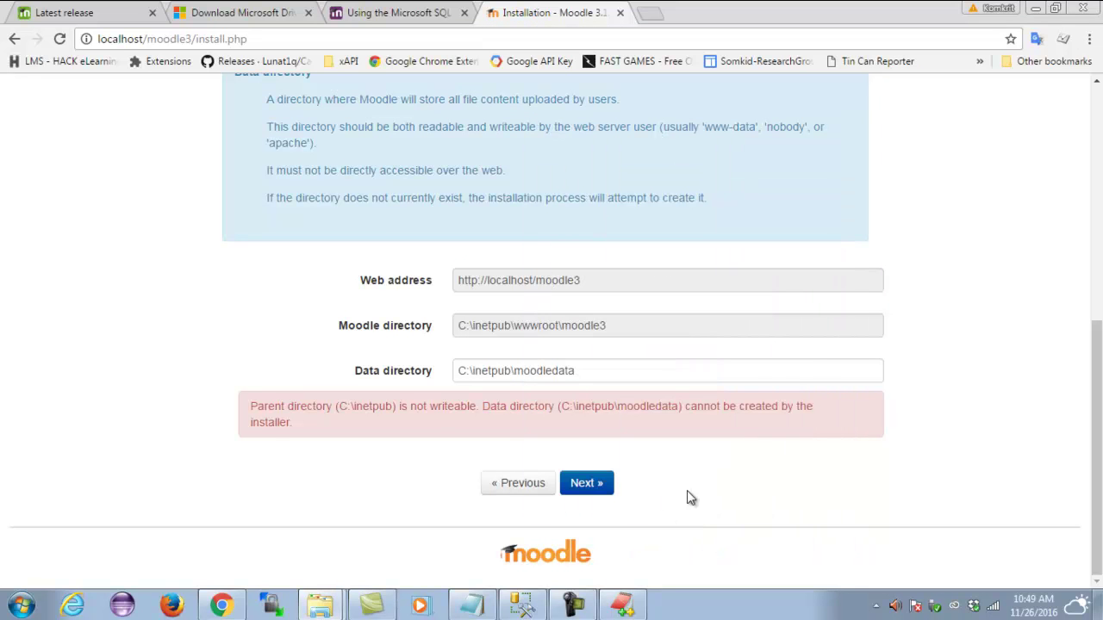
left_click(594, 491)
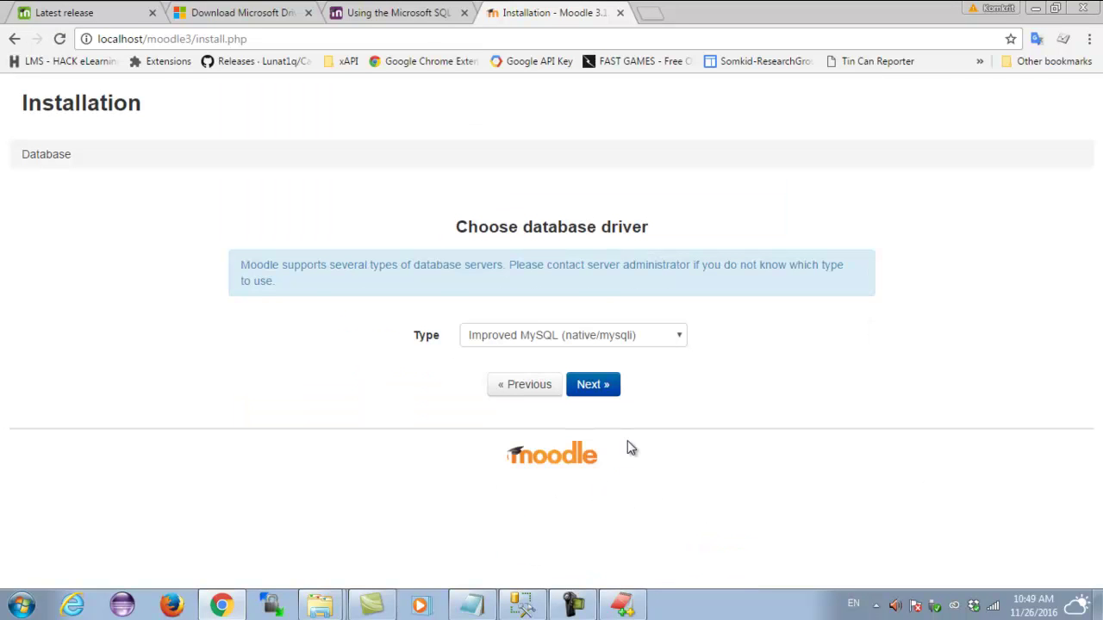
left_click(632, 344)
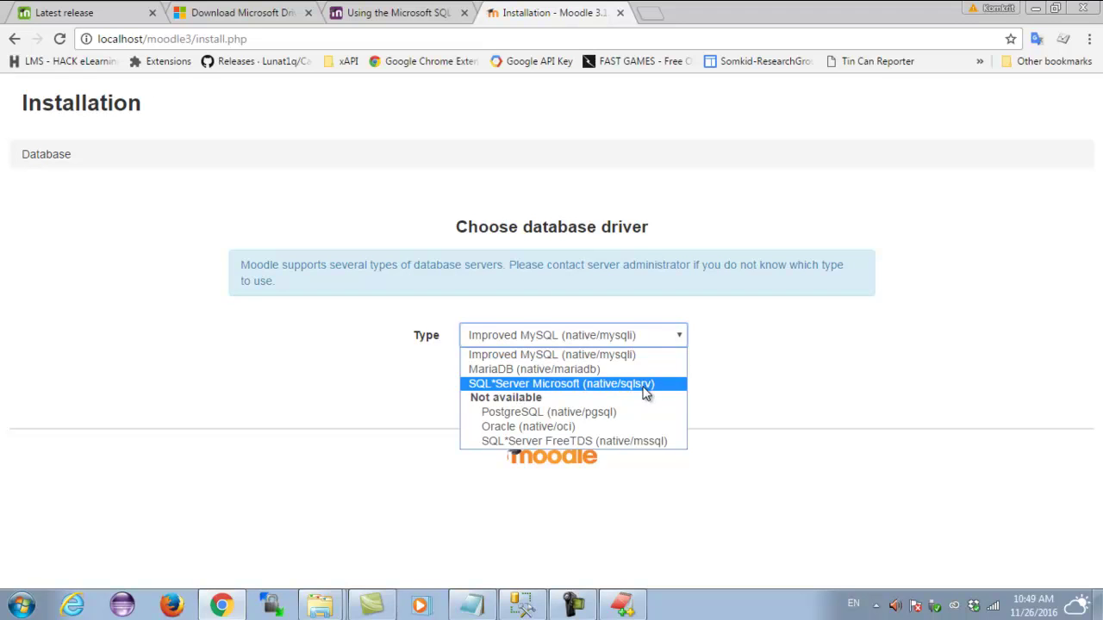
left_click(646, 384)
left_click(600, 389)
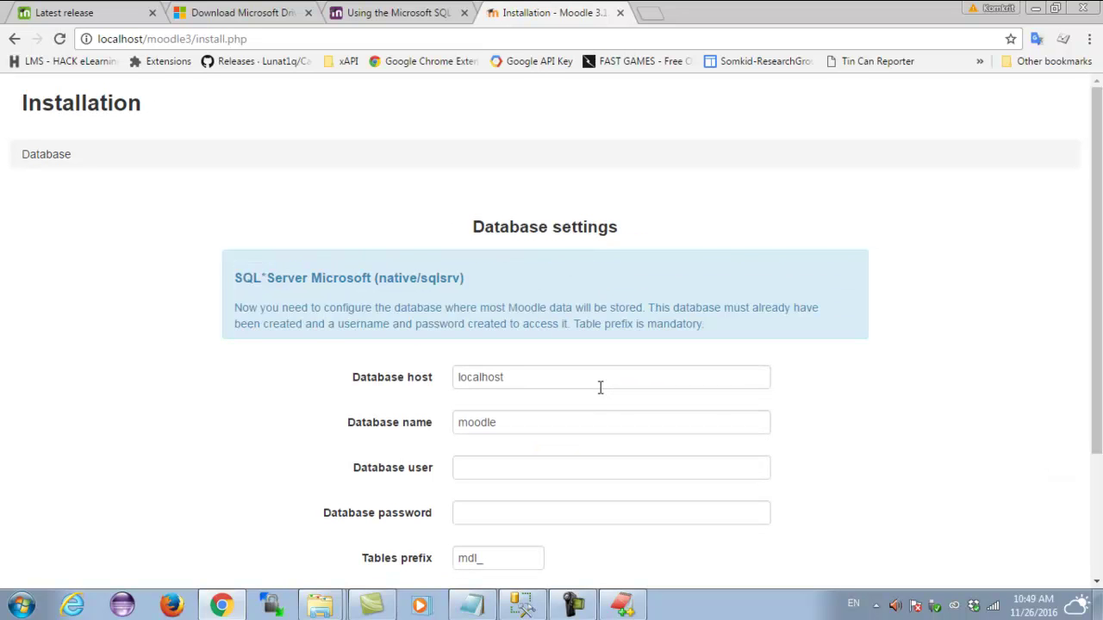
Step: Enter host ORANGEE-PC\SQLEXPRESS, database moodle3, user sa and its password, then submit
scroll(602, 388, "down", 2)
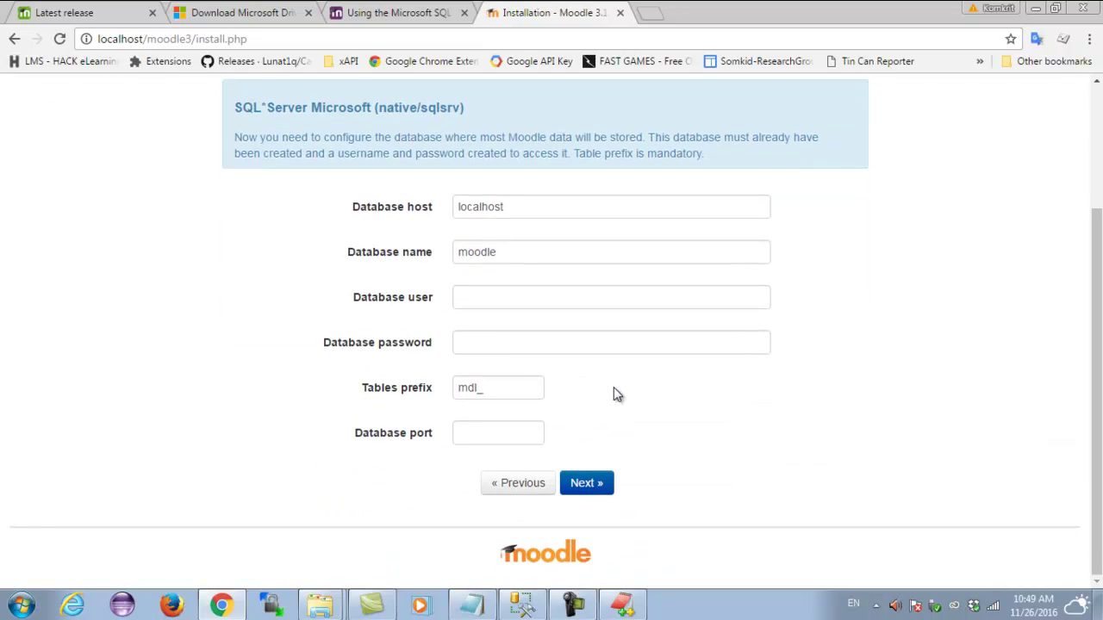
left_click_drag(545, 207, 443, 204)
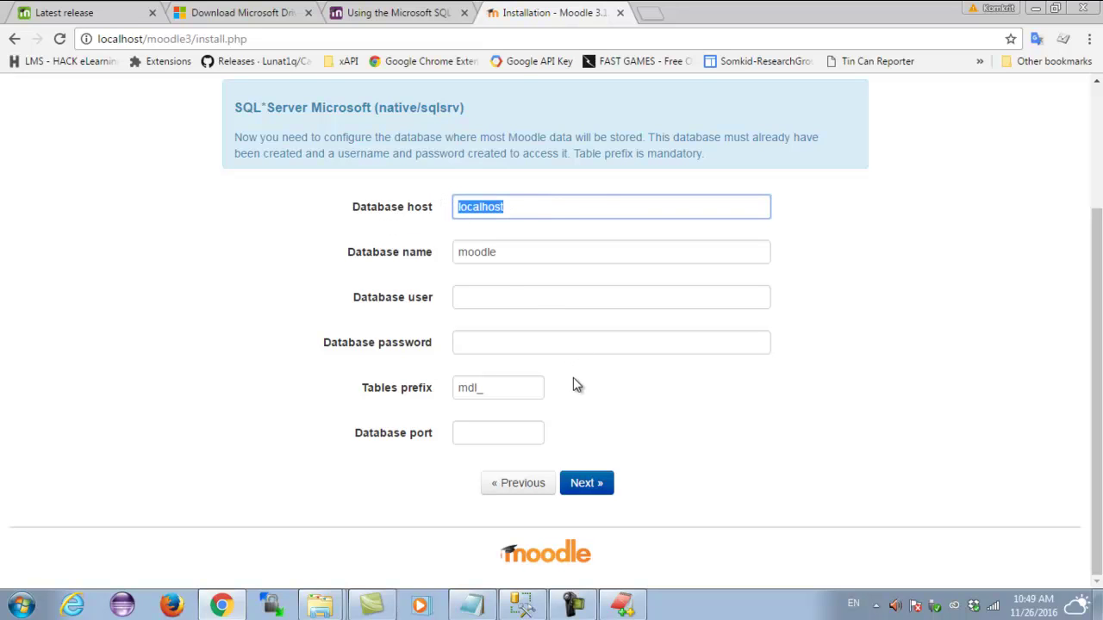
type("ORANGEE-PC\\SQLEXPRESS")
left_click(522, 252)
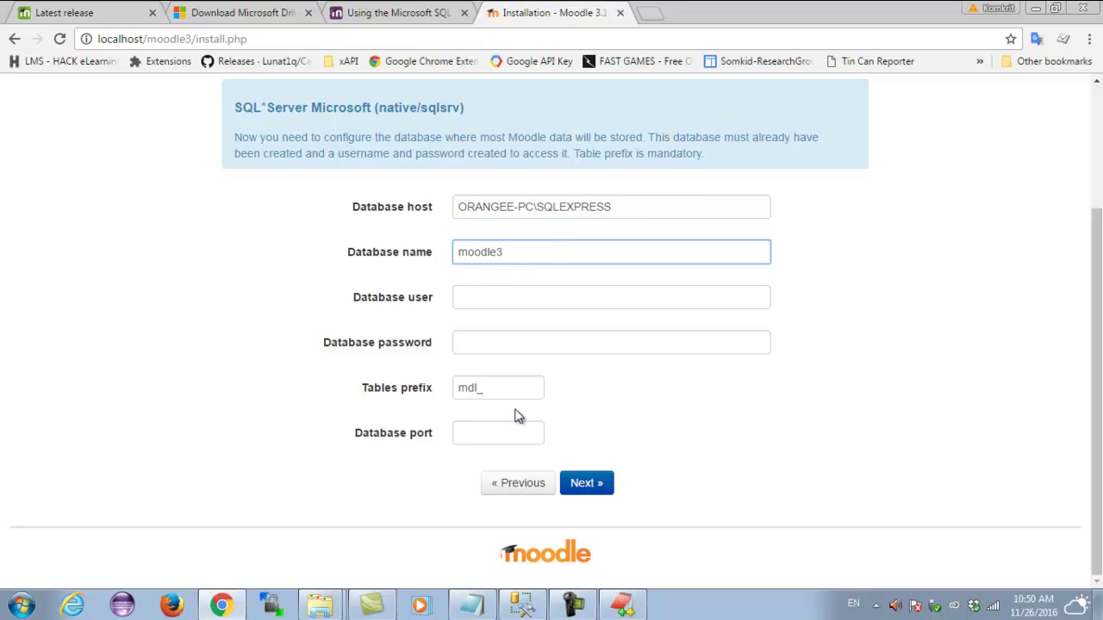
left_click(514, 299)
type("sa")
key("Tab")
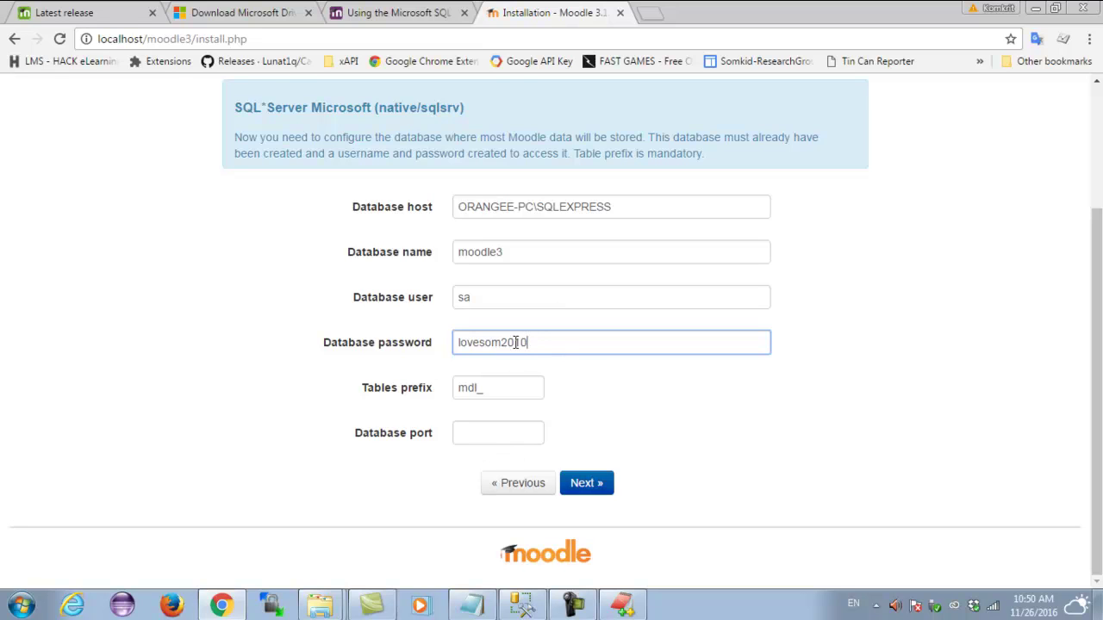
left_click(604, 487)
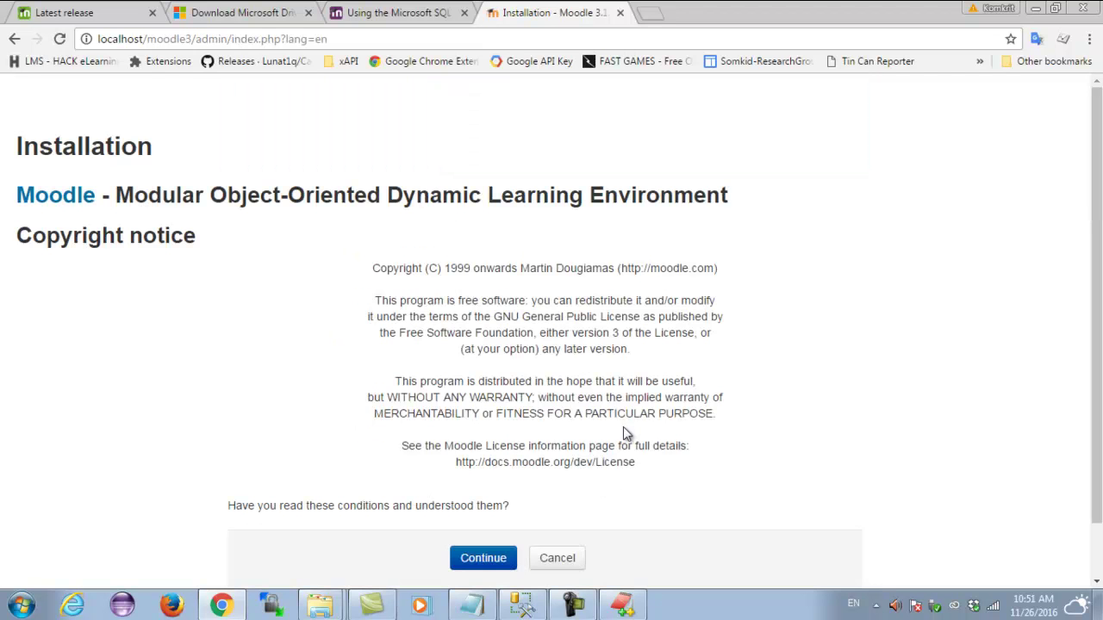
Step: Accept the copyright notice, review the passing server checks, and continue to plugin installation
left_click(506, 560)
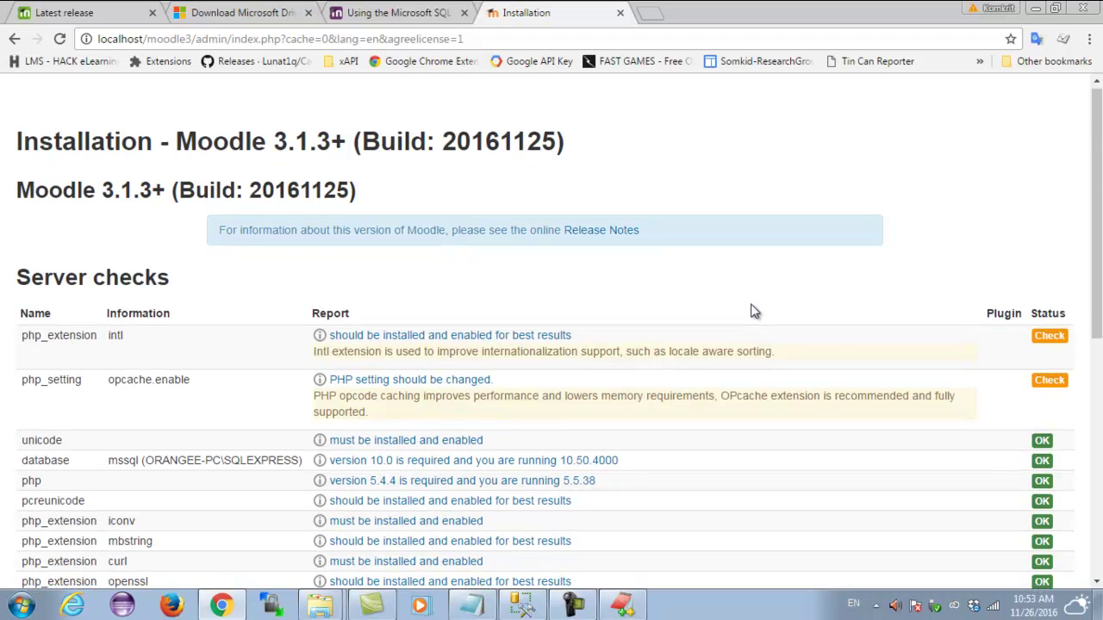
scroll(750, 312, "down", 5)
scroll(756, 334, "up", 2)
scroll(758, 327, "up", 2)
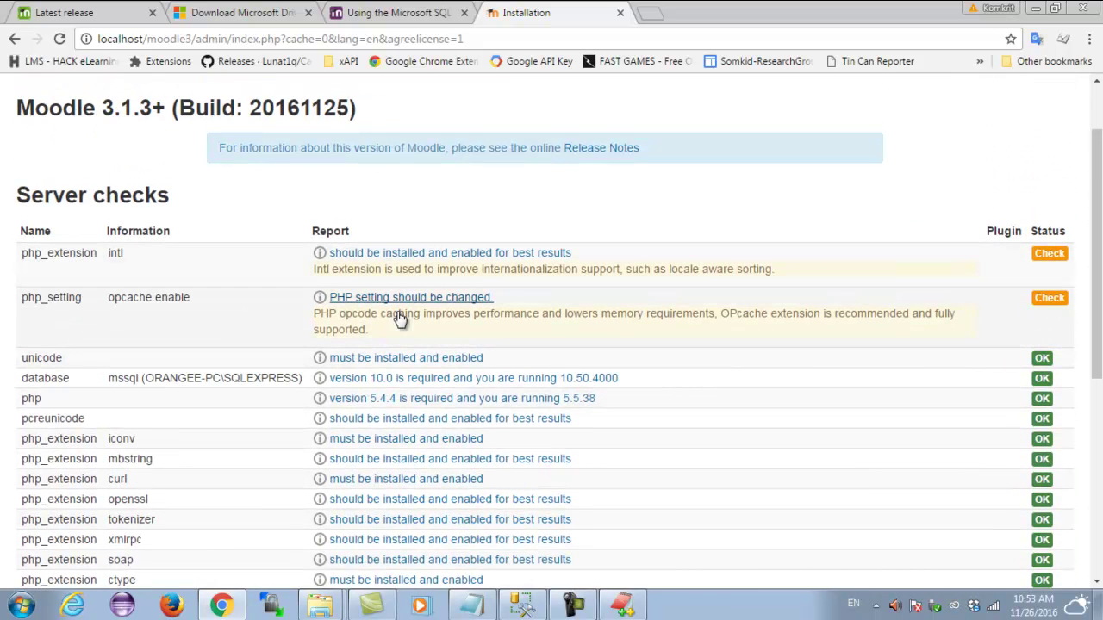
scroll(710, 405, "down", 1)
scroll(710, 405, "down", 2)
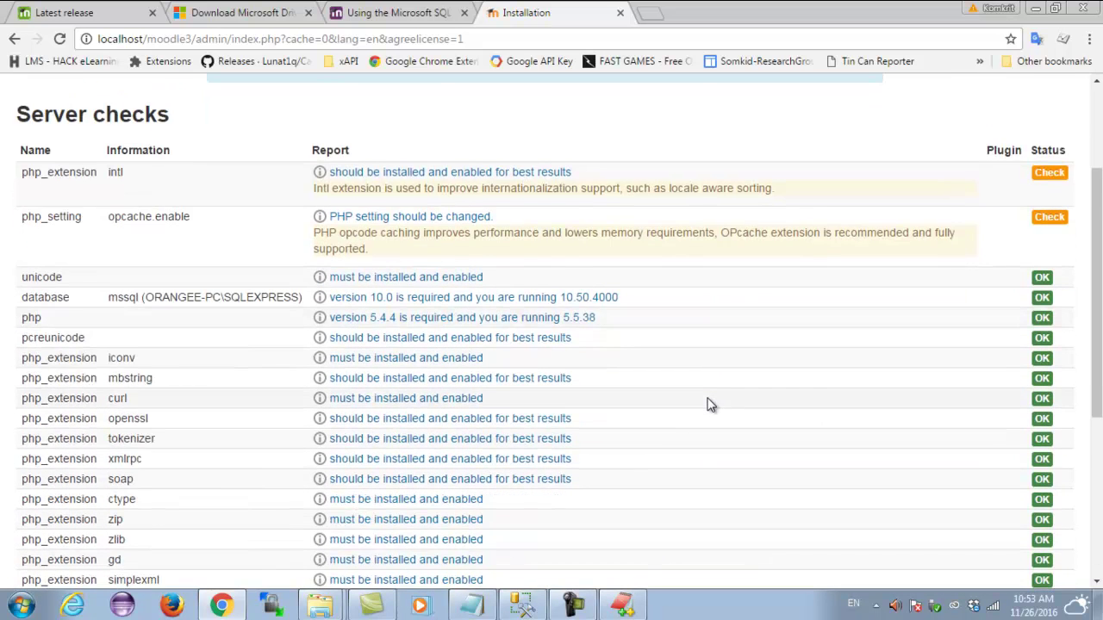
scroll(750, 400, "down", 3)
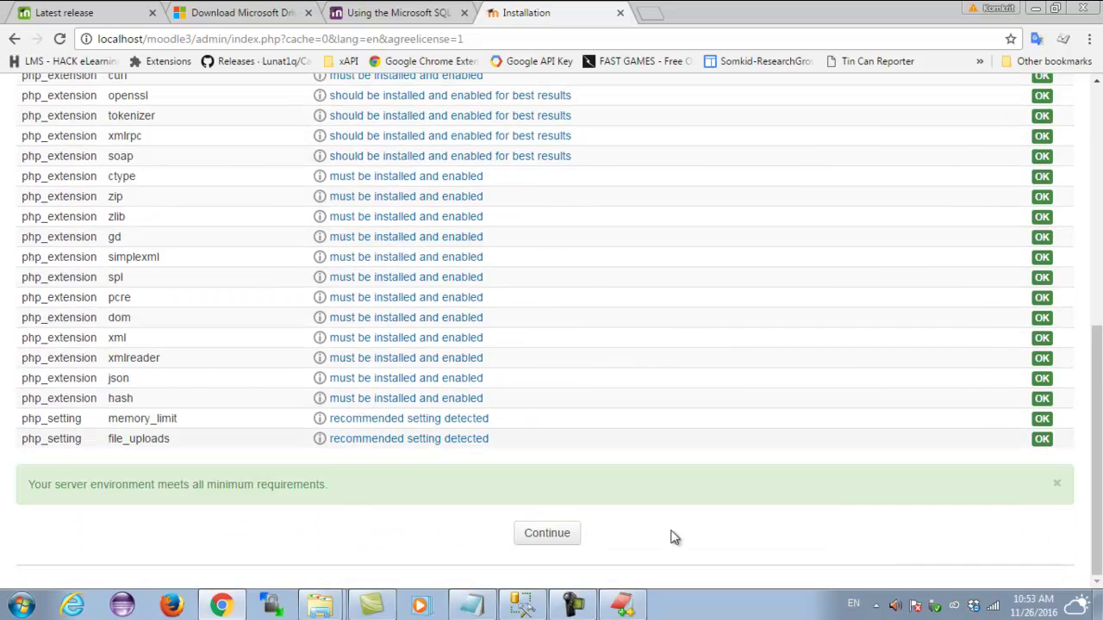
left_click(569, 536)
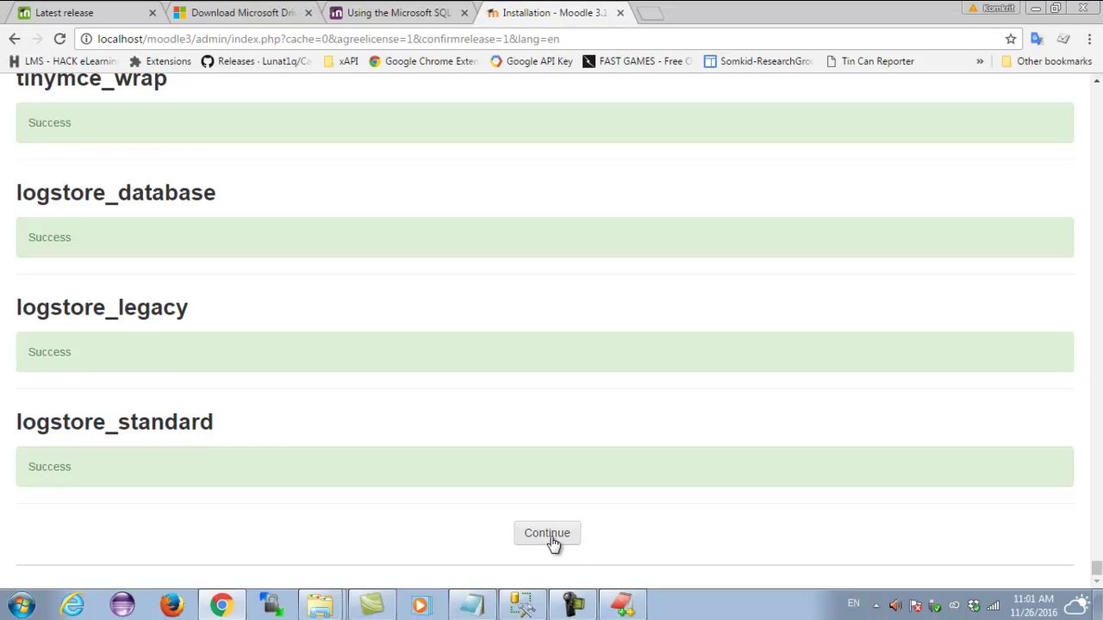
Step: Continue to the admin account page, unmask the password and edit the first name
left_click(556, 532)
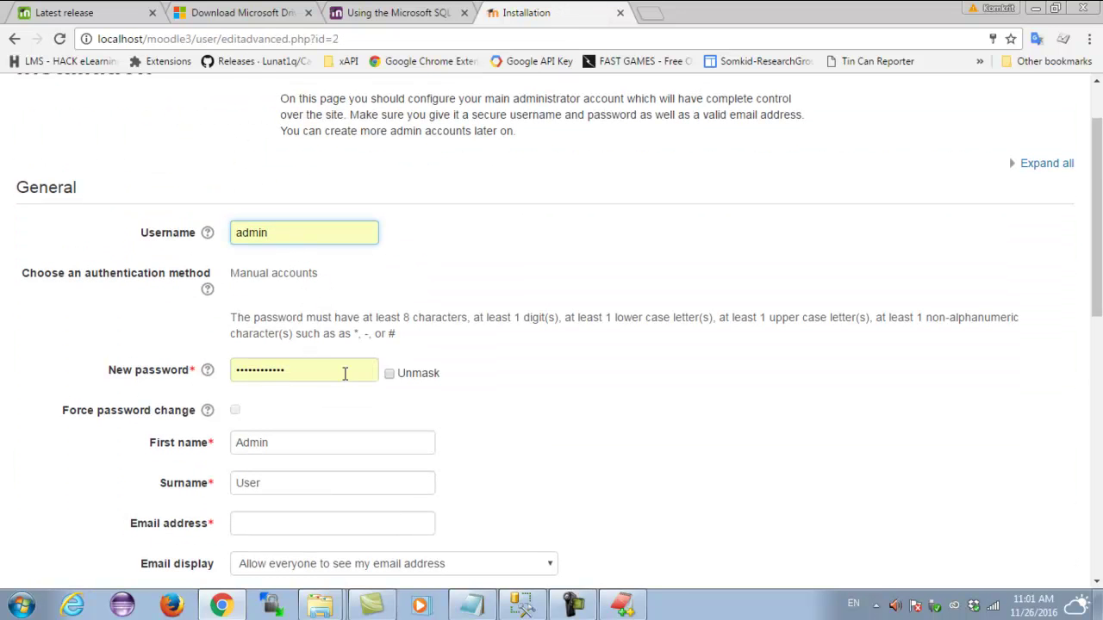
left_click(389, 374)
scroll(383, 384, "down", 2)
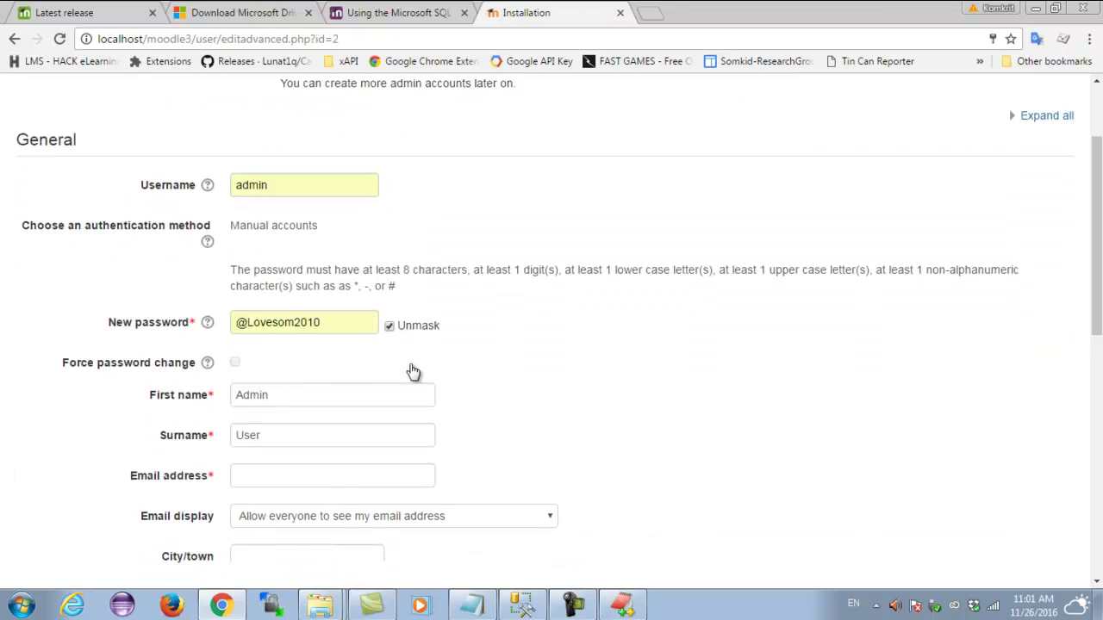
left_click(296, 281)
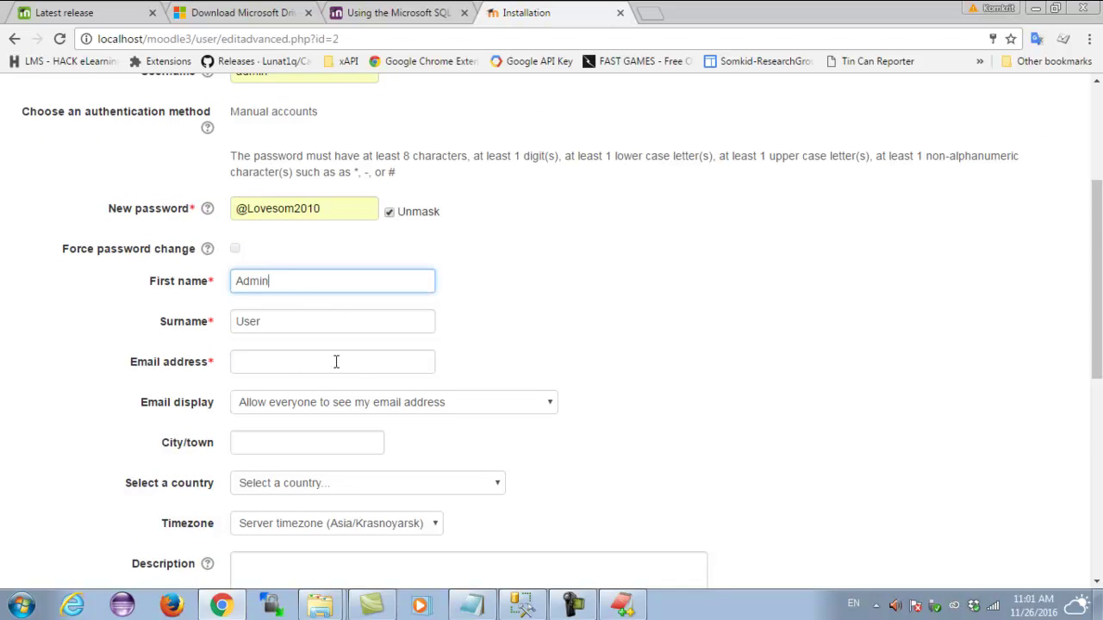
scroll(359, 364, "down", 2)
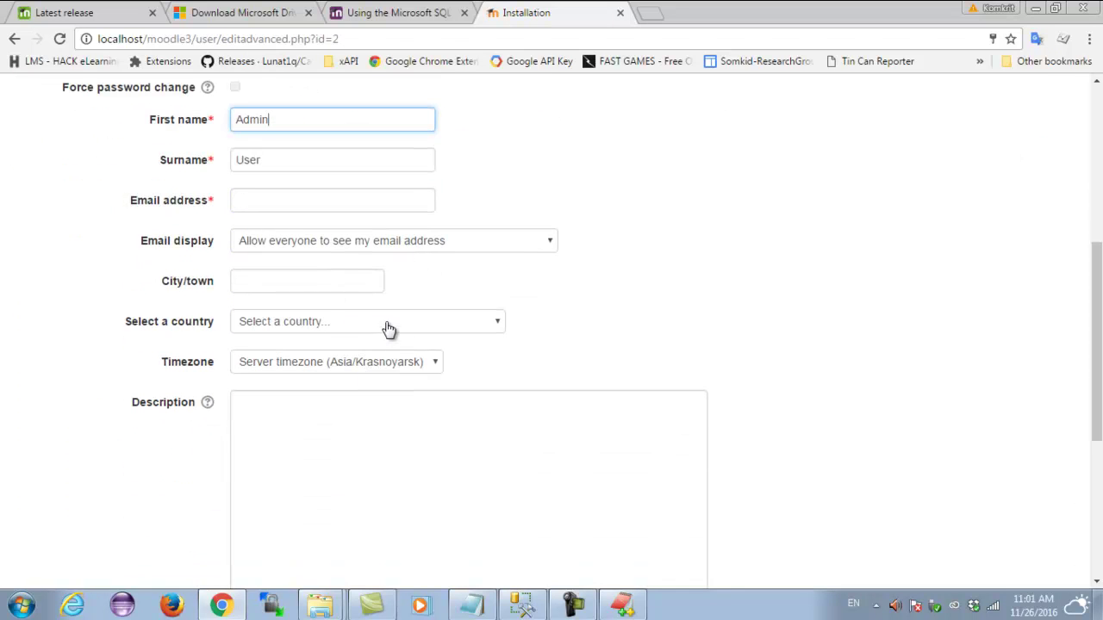
Step: Set the admin's country to Thailand and timezone to Asia/Bangkok
left_click(383, 328)
key("t")
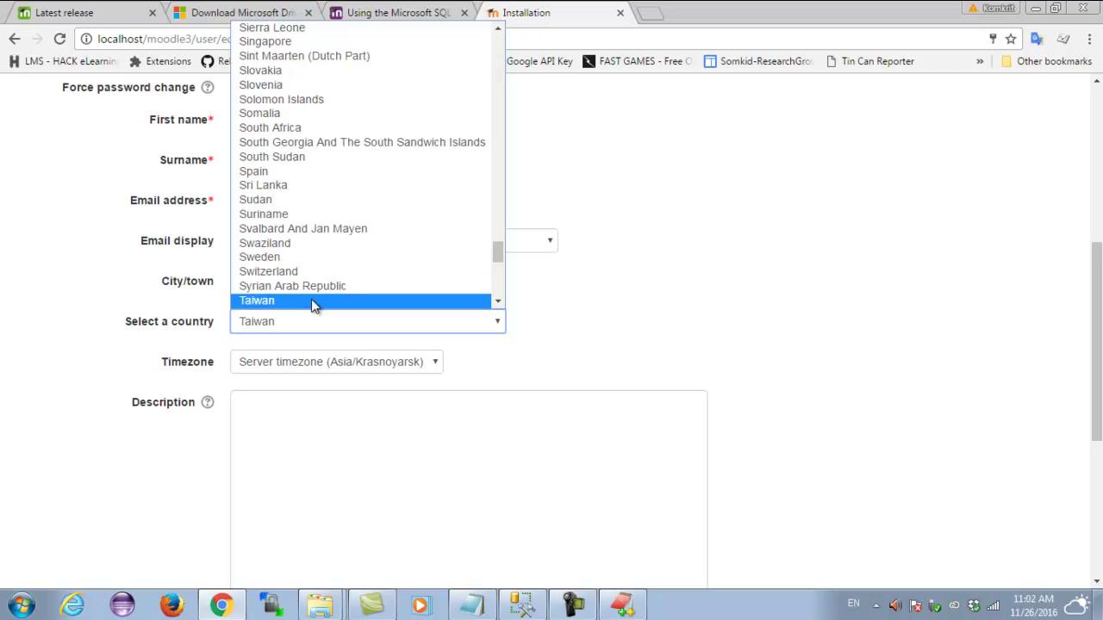
scroll(301, 297, "down", 2)
left_click(289, 274)
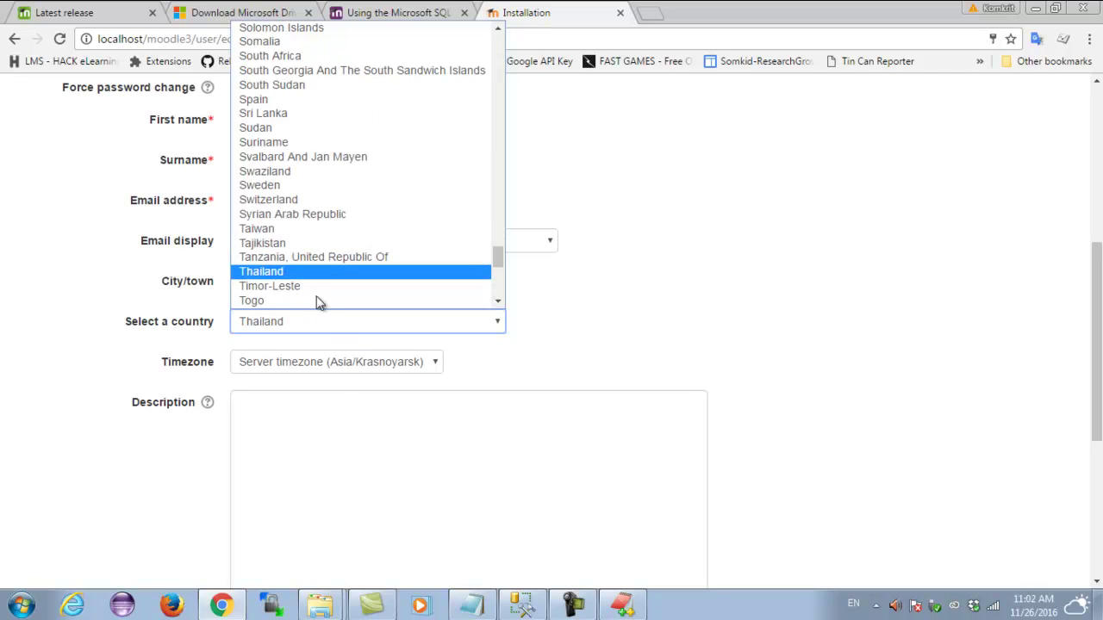
left_click(365, 368)
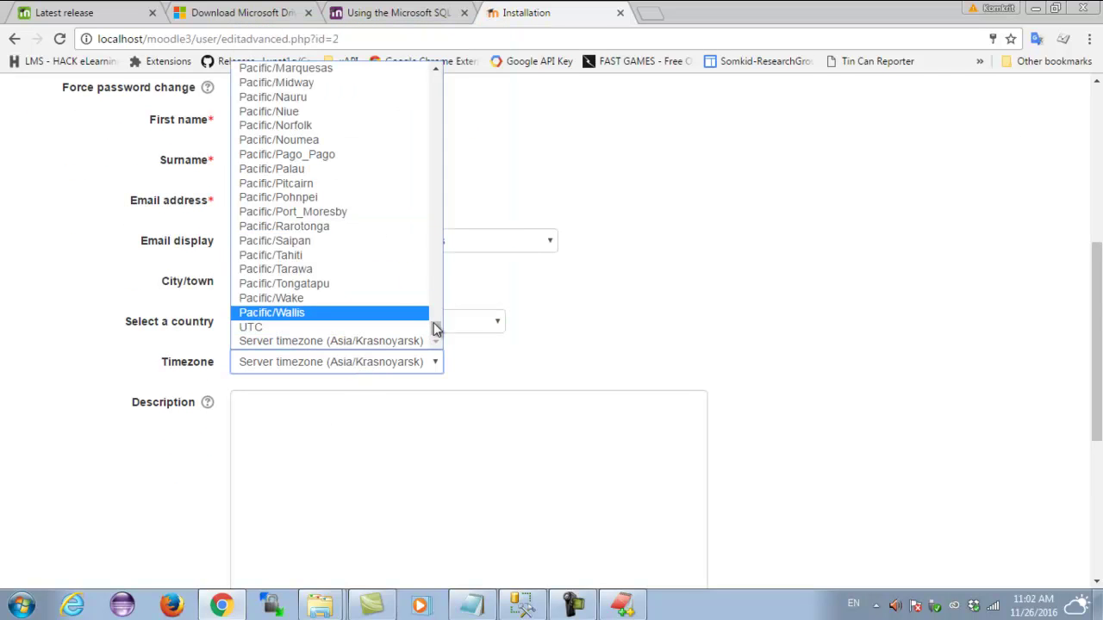
left_click_drag(433, 327, 433, 216)
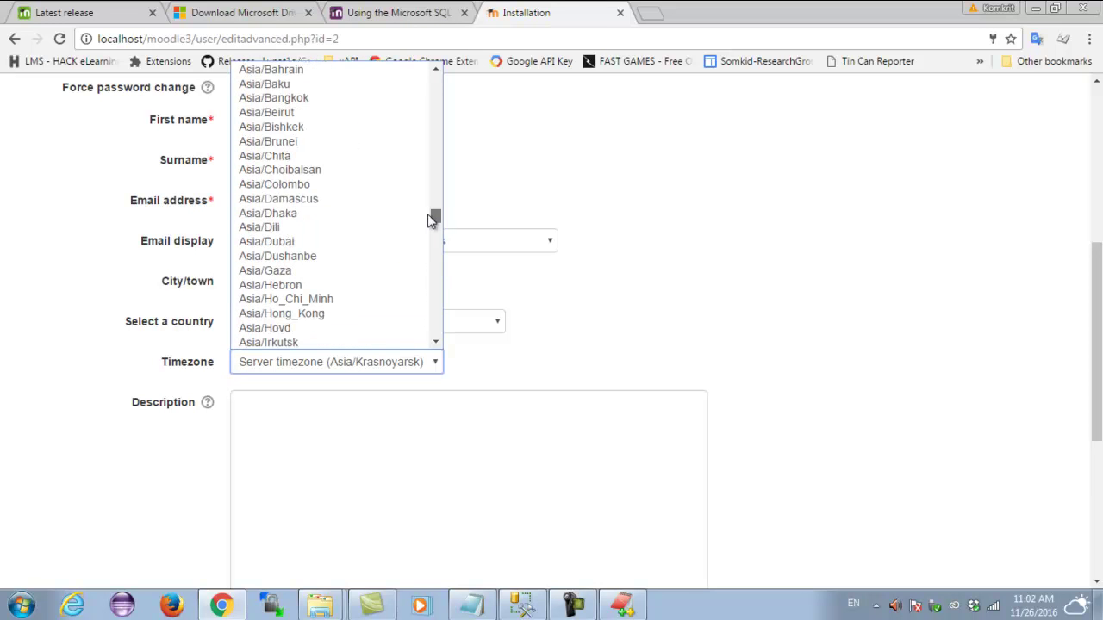
left_click(325, 98)
scroll(672, 325, "up", 3)
scroll(675, 329, "down", 2)
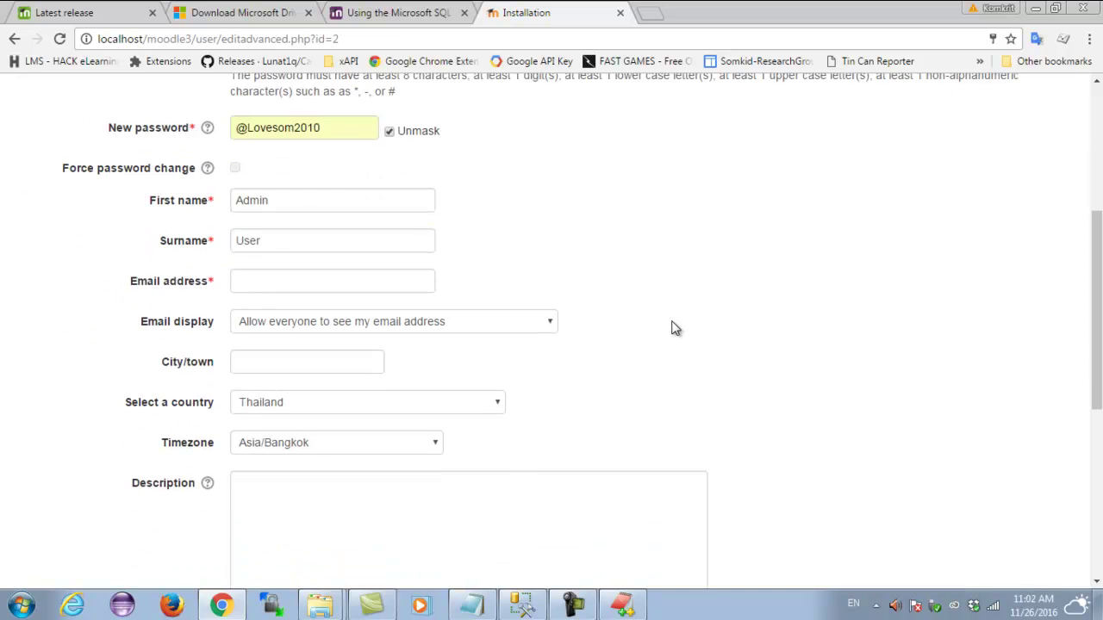
scroll(672, 328, "down", 5)
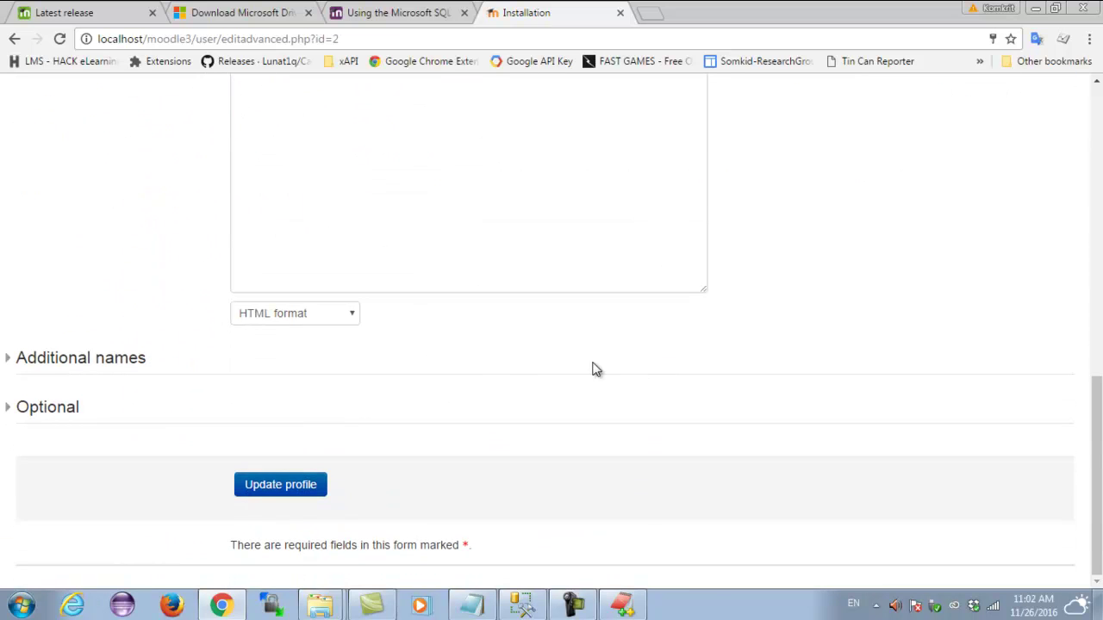
Step: Fill in the admin's email address and save the profile
left_click(291, 490)
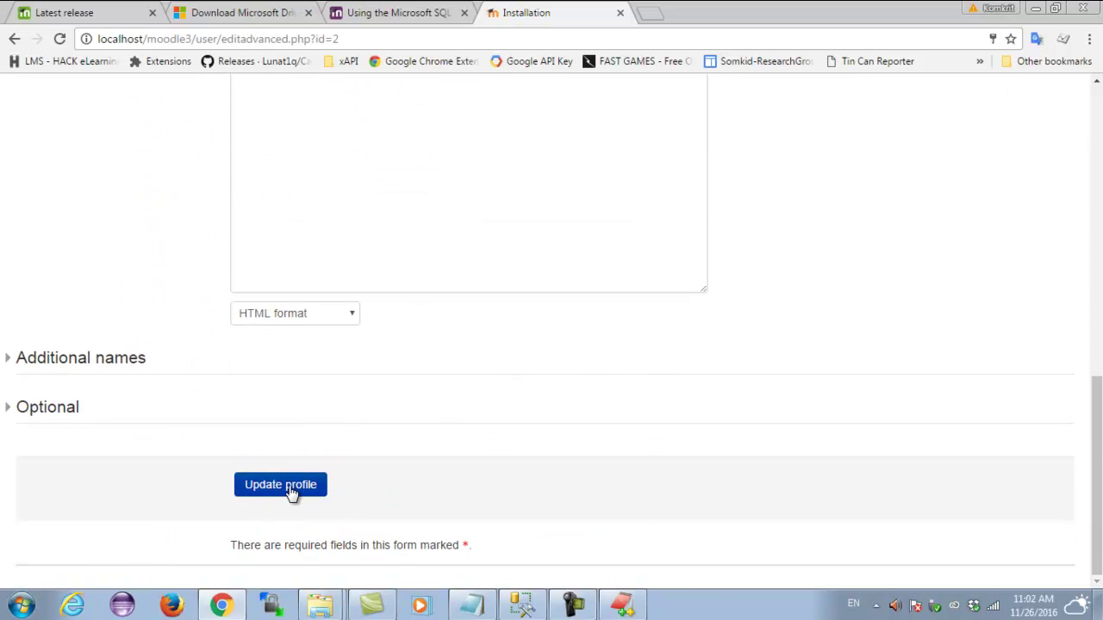
left_click(320, 359)
scroll(662, 392, "down", 6)
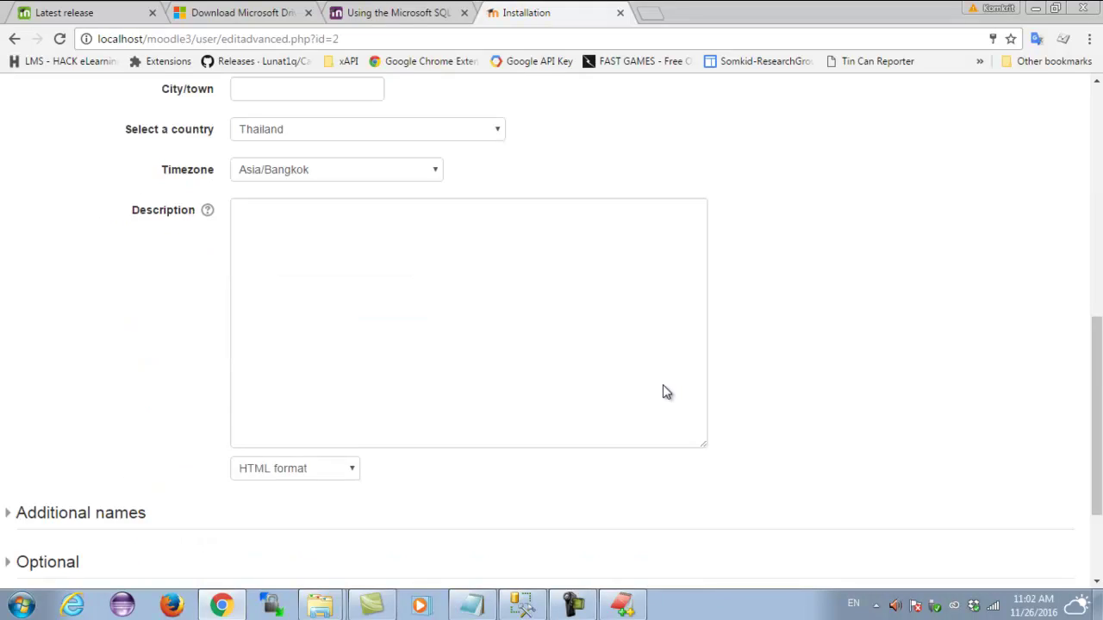
left_click(298, 487)
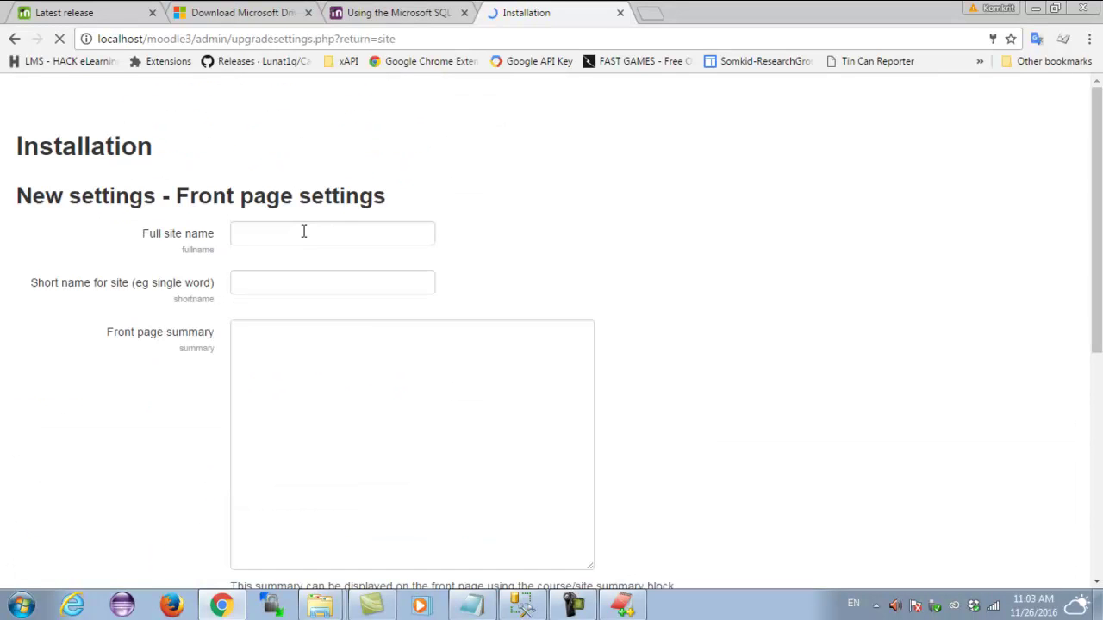
Step: Set both the full site name and short name to KN E-Learning
scroll(405, 259, "down", 1)
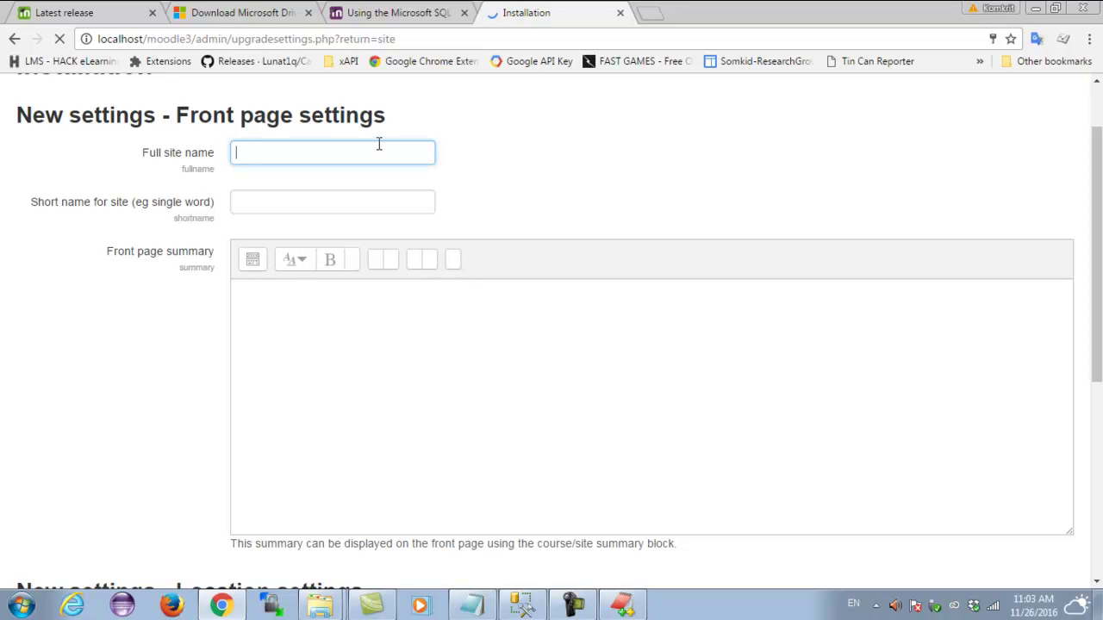
type("N ")
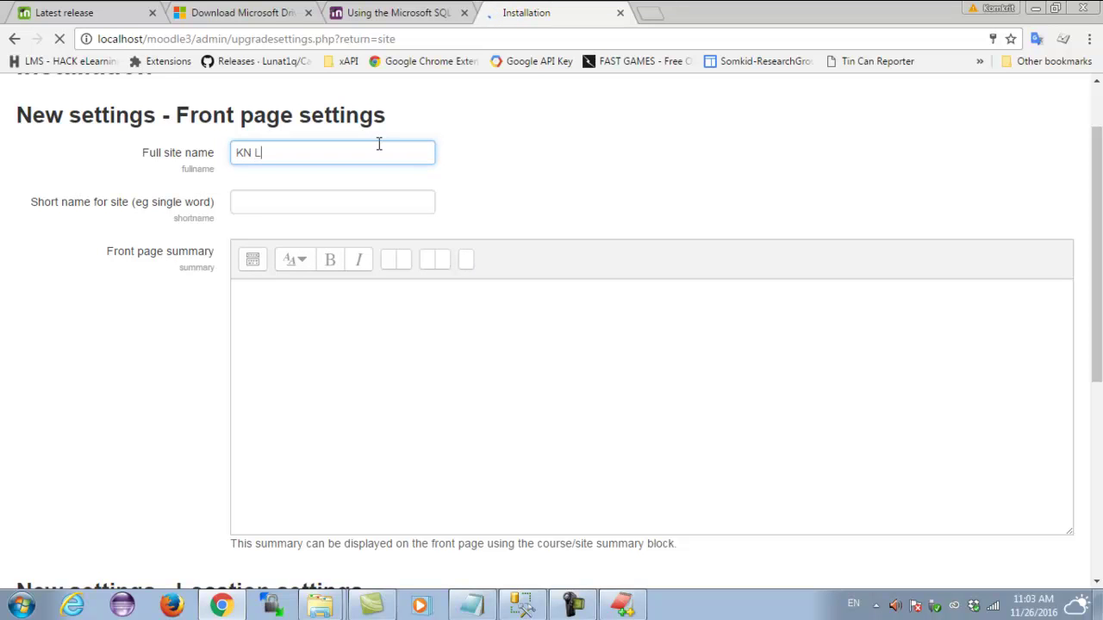
type("Le")
key("BackSpace")
key("BackSpace")
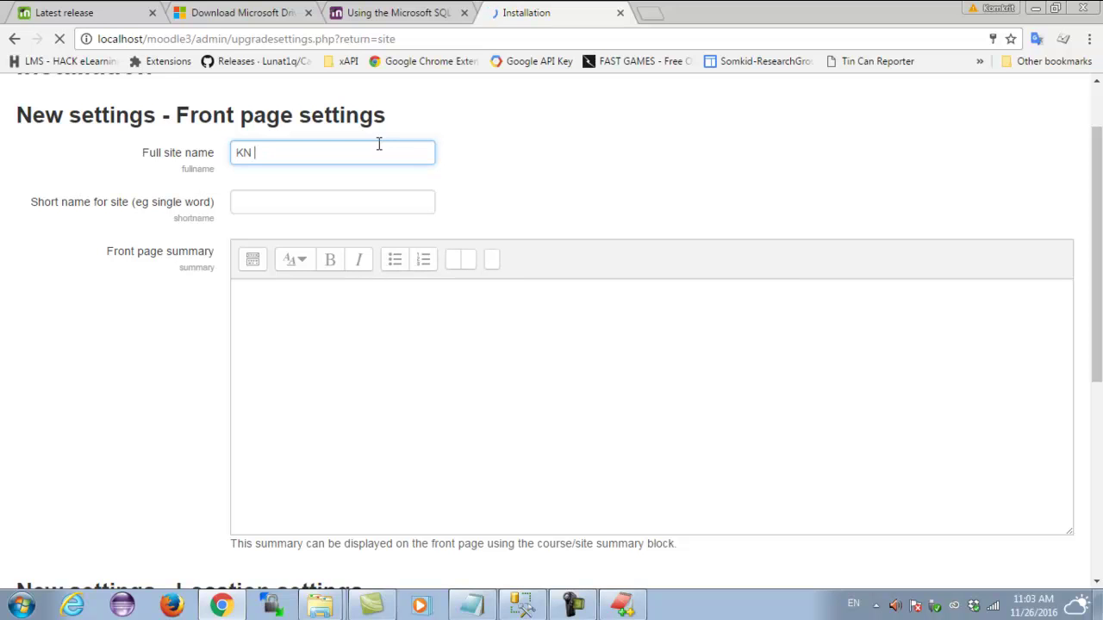
type("E-Learning")
key("Tab")
type("KN E-Lewarni")
key("BackSpace")
key("BackSpace")
key("BackSpace")
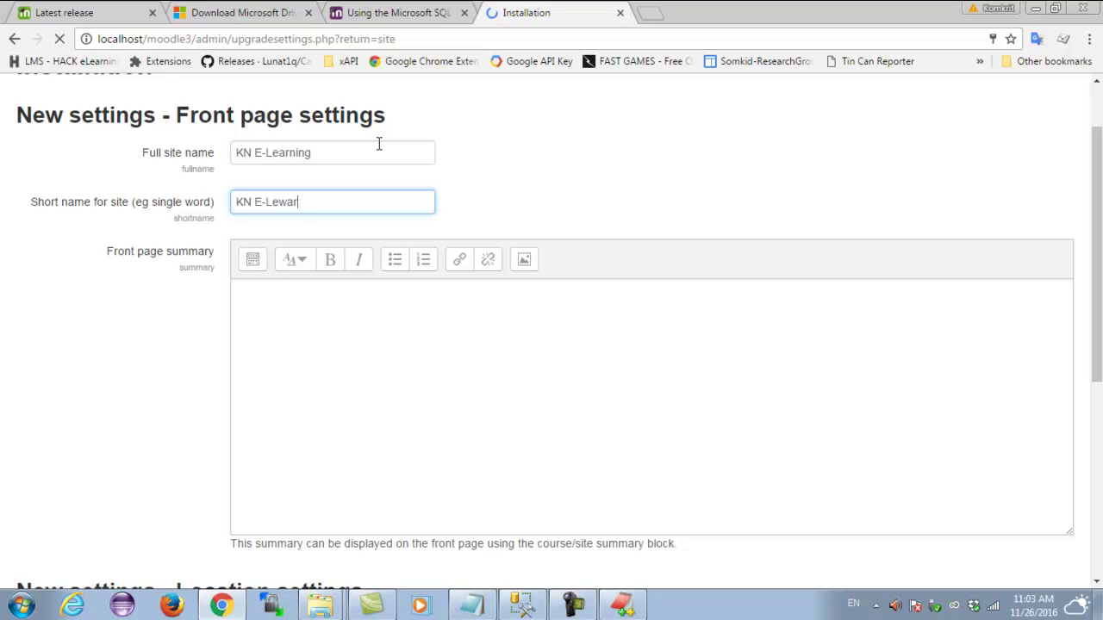
type("earning")
key("Tab")
Step: Type the front page summary 'everywhere you want to learn'
left_click(332, 317)
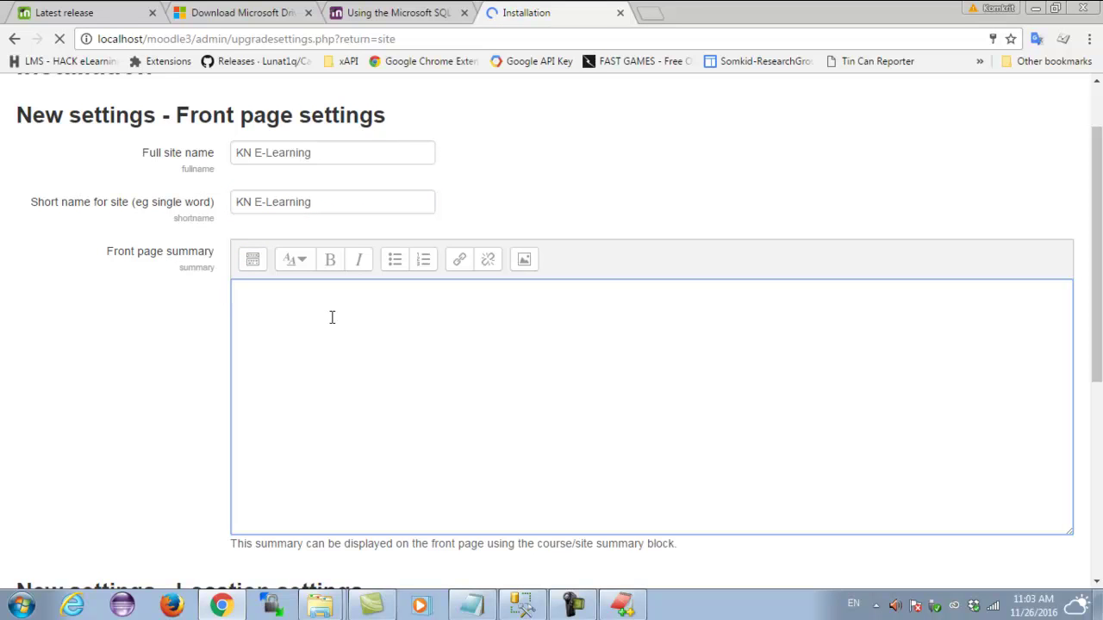
type("everywhere")
type("you wa")
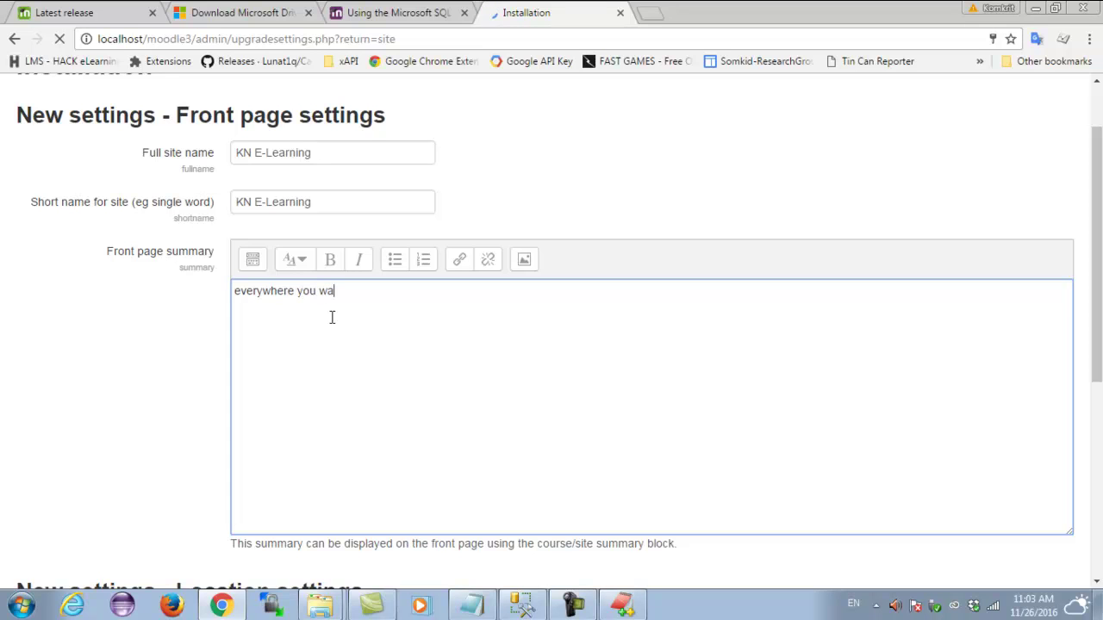
type("nt to learn.")
Step: Choose Asia/Bangkok as the default timezone and save the front page settings
scroll(389, 336, "down", 4)
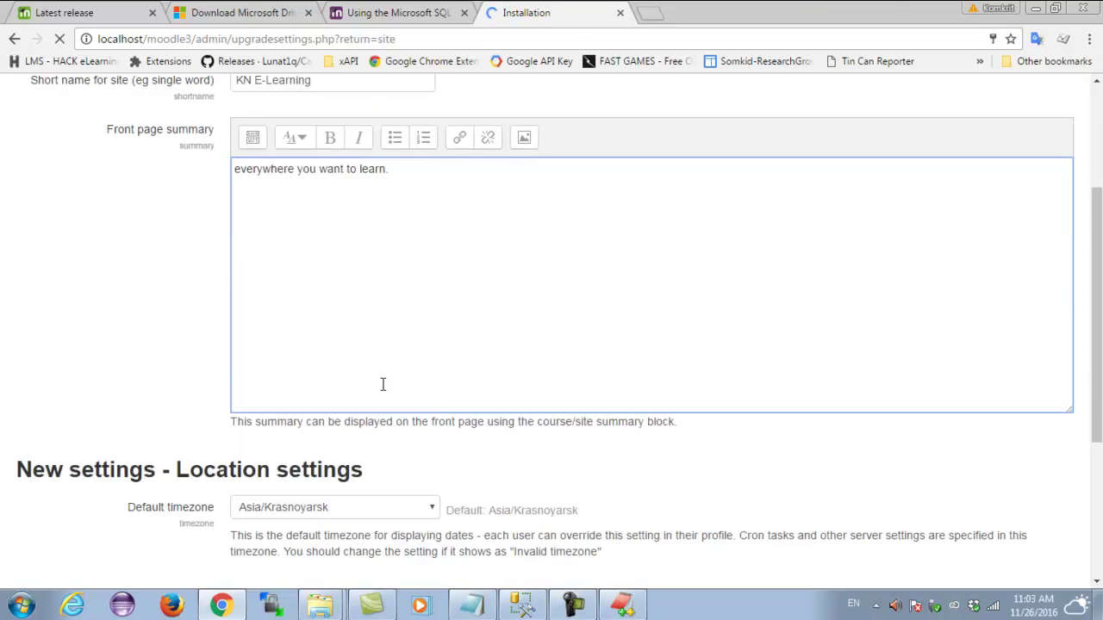
scroll(456, 422, "down", 1)
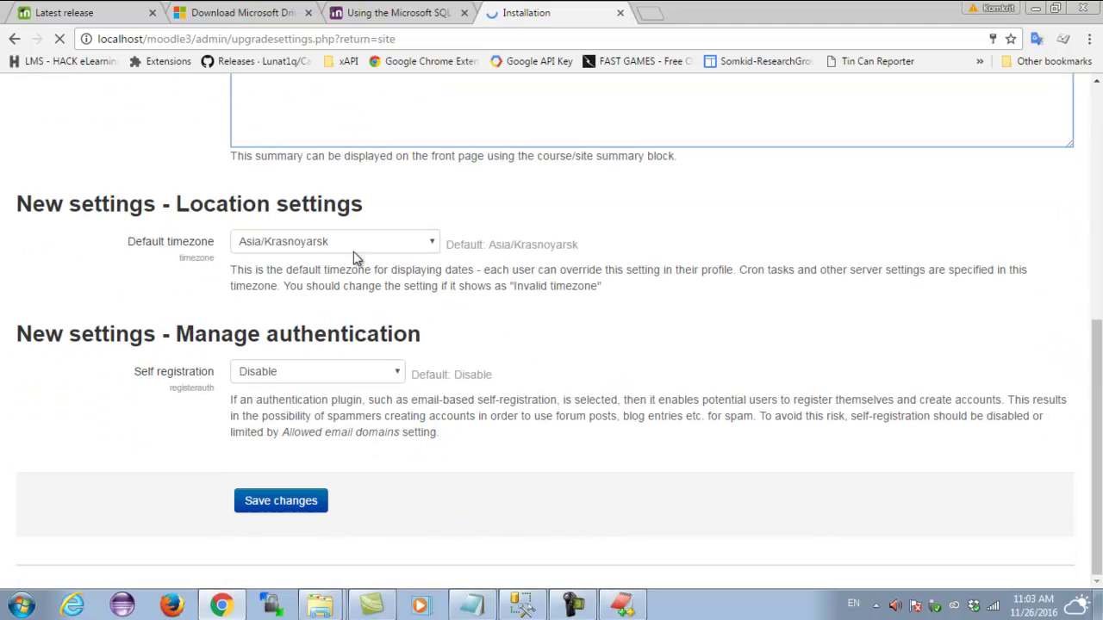
left_click(416, 242)
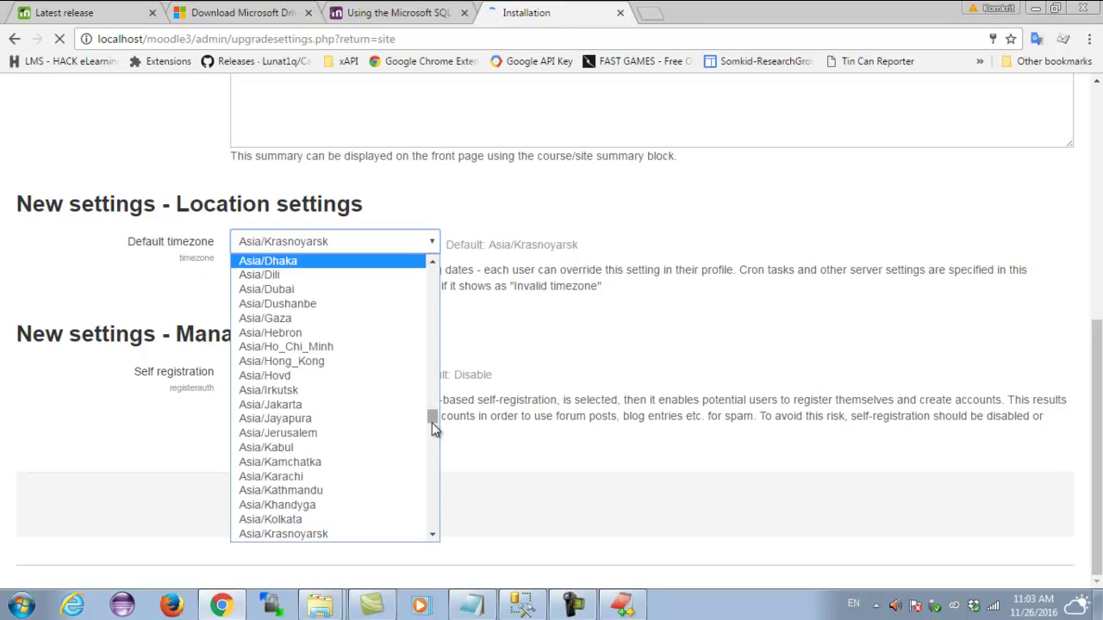
mouse_move(432, 422)
left_mouse_down()
mouse_move(431, 370)
mouse_move(430, 423)
left_mouse_up()
scroll(293, 345, "up", 5)
left_click(275, 320)
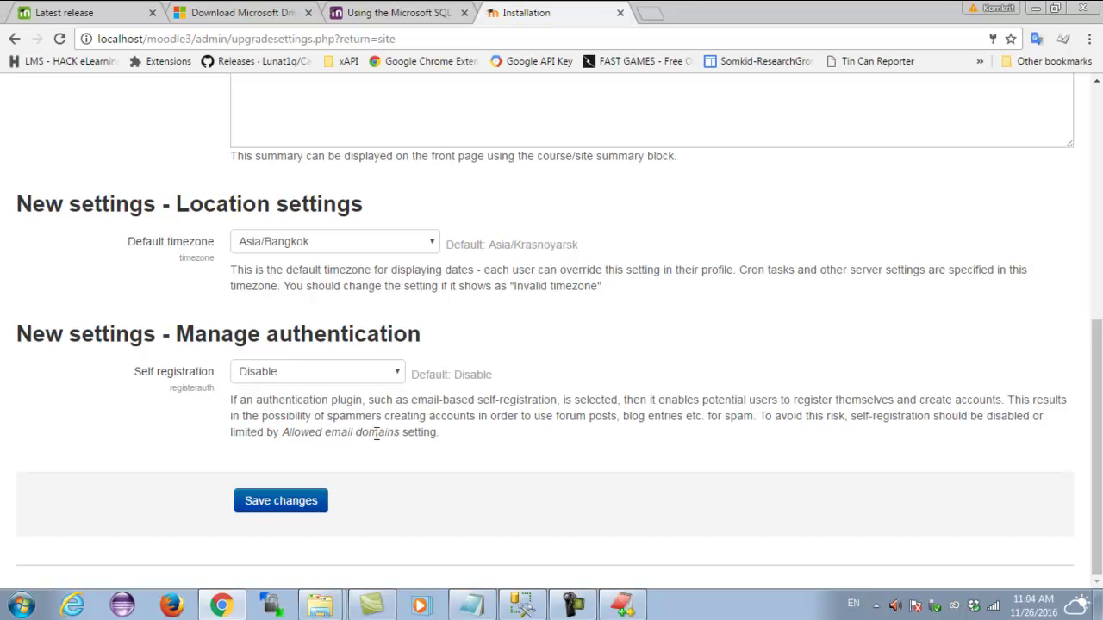
left_click(259, 507)
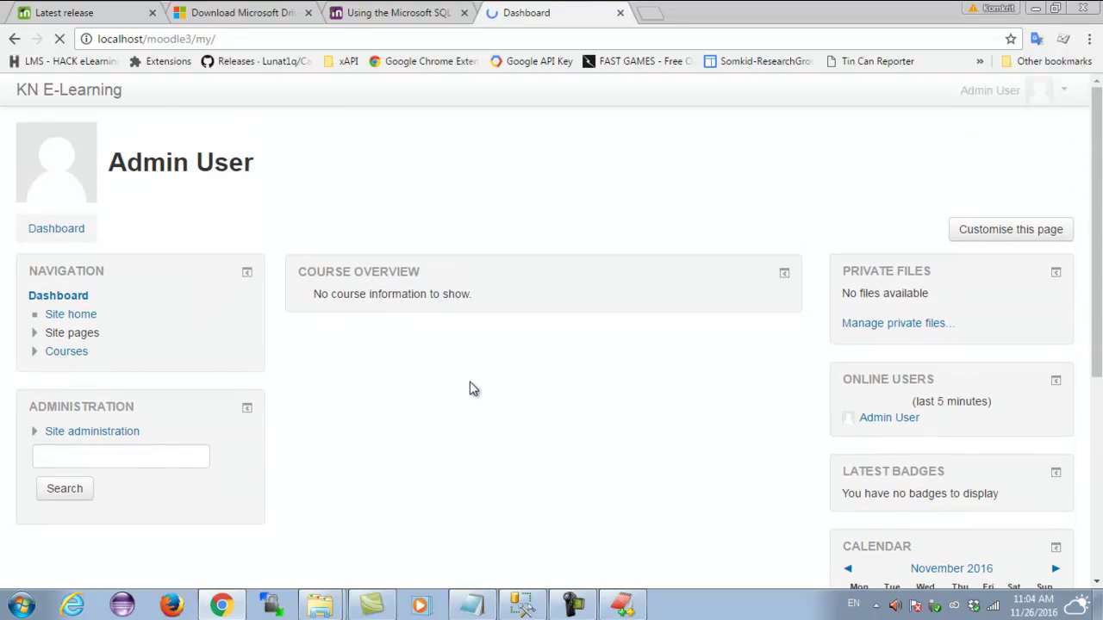
Step: Switch from the KN E-Learning dashboard to SQL Server Management Studio
left_click(521, 605)
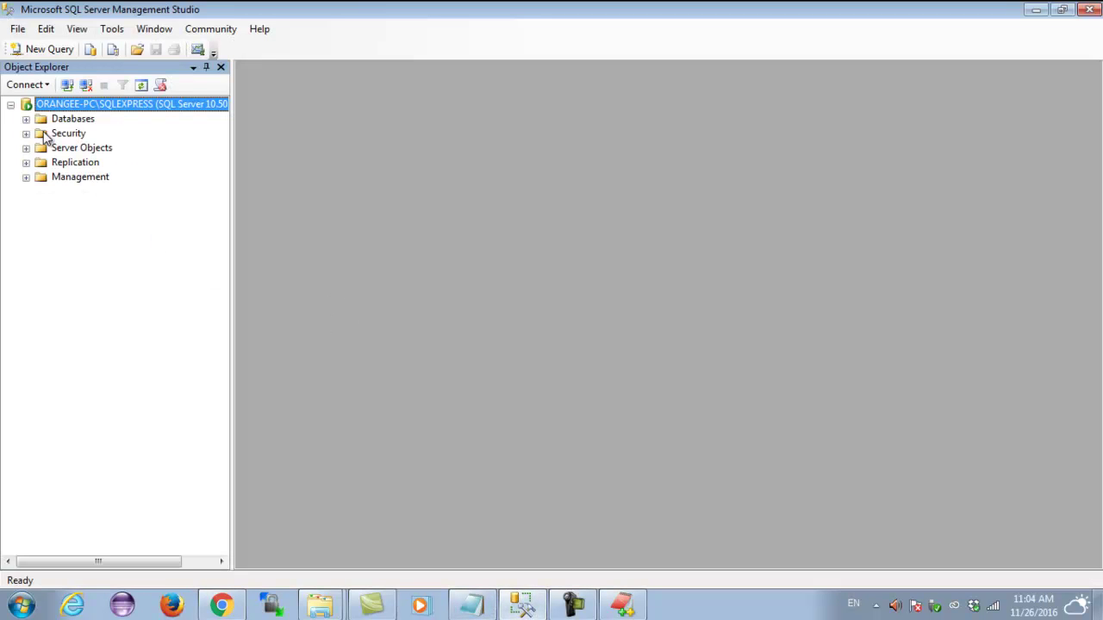
Step: Expand Databases > moodle3 > Tables to view the mdl_ tables, then return to the browser
left_click(26, 119)
left_click(41, 148)
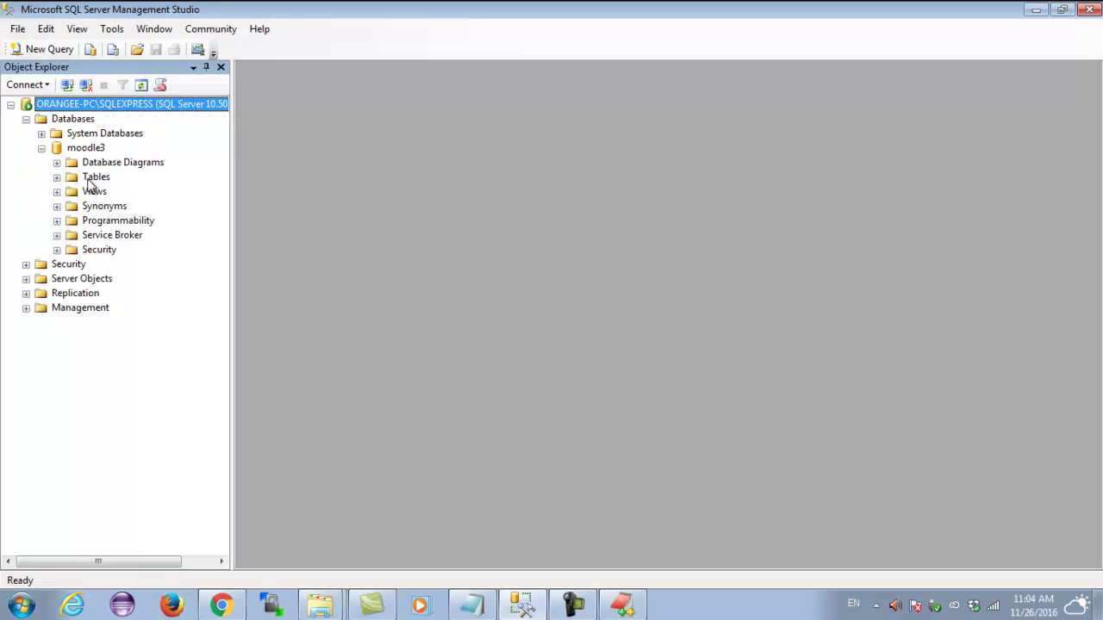
double_click(94, 177)
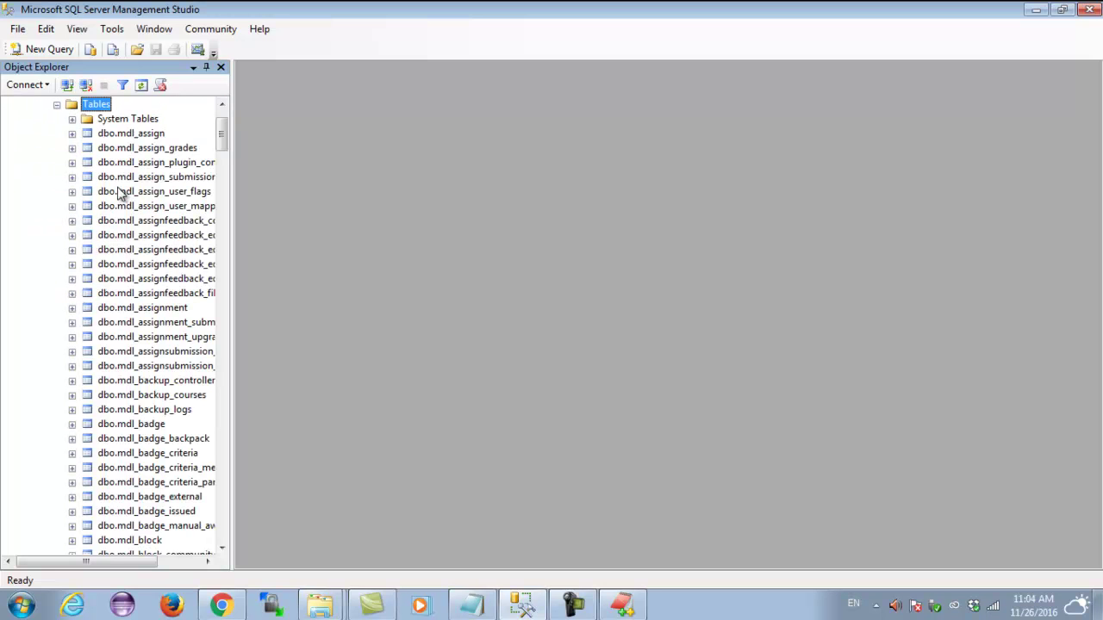
left_click_drag(219, 142, 234, 120)
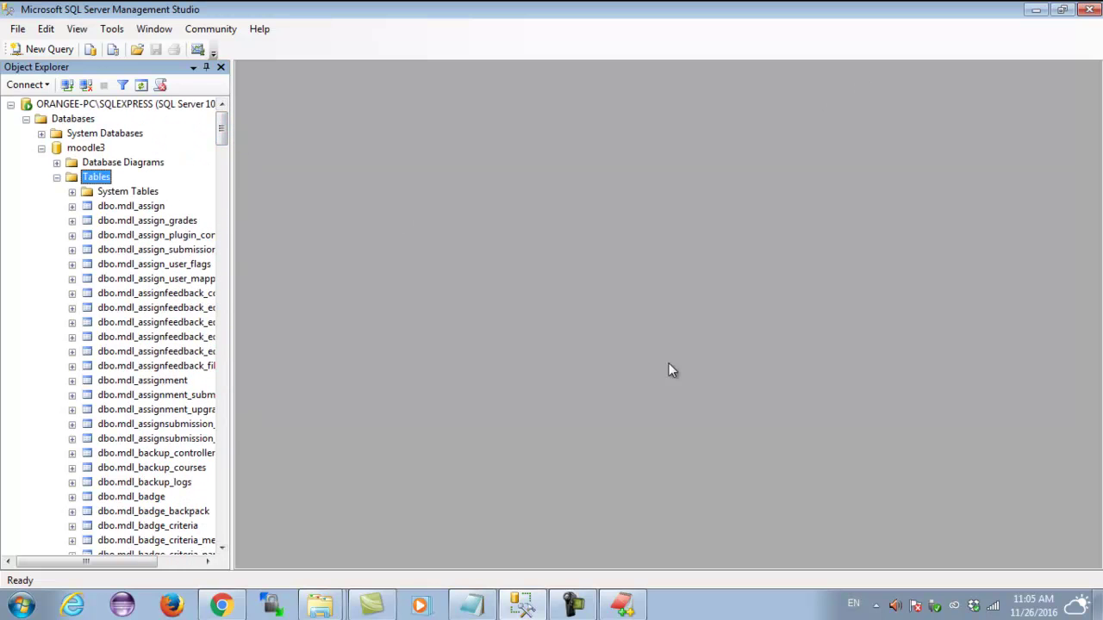
left_click(222, 606)
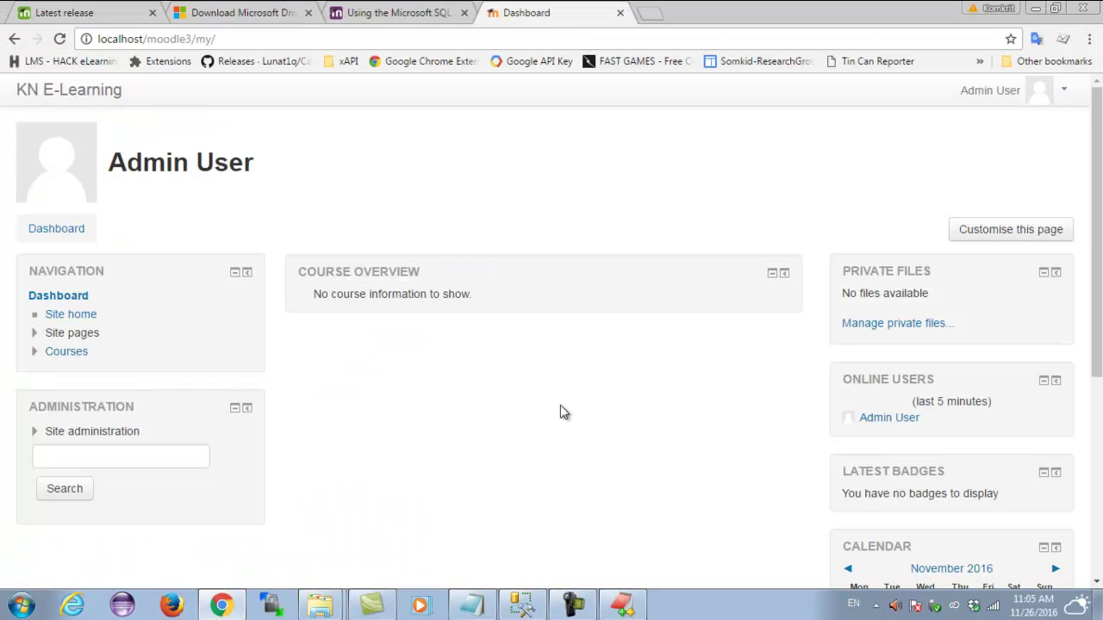